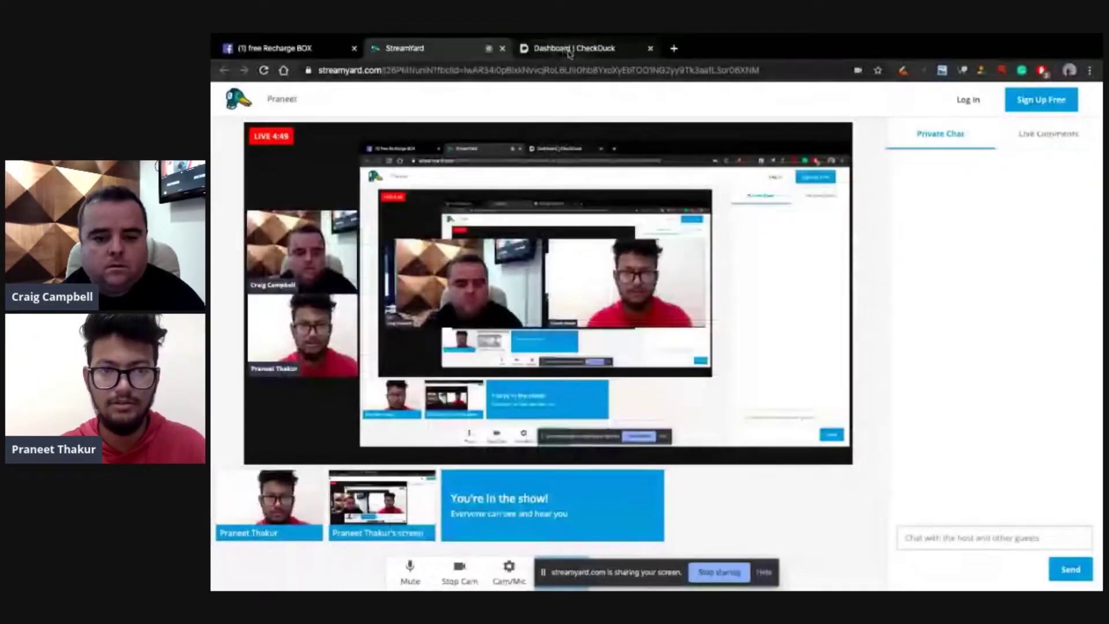
Switch to CheckDuck and look through its Dashboard, Domain Explorer, Bulk Domain Explorer and Domain History pages.
{"action": "left_click", "coordinate": [569, 49]}
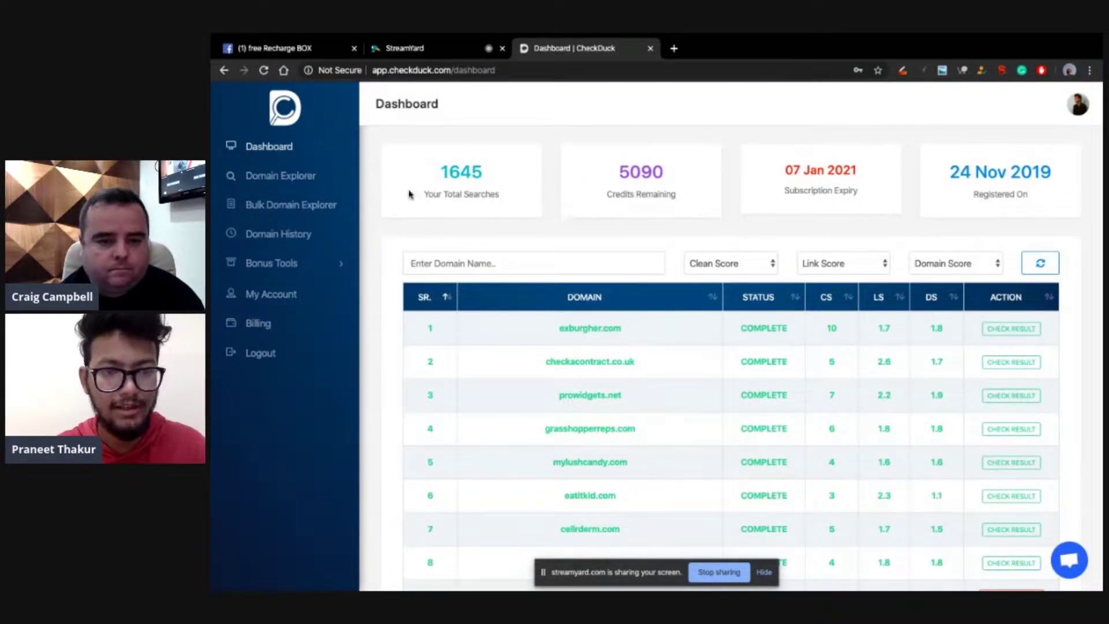
{"action": "left_click", "coordinate": [321, 181]}
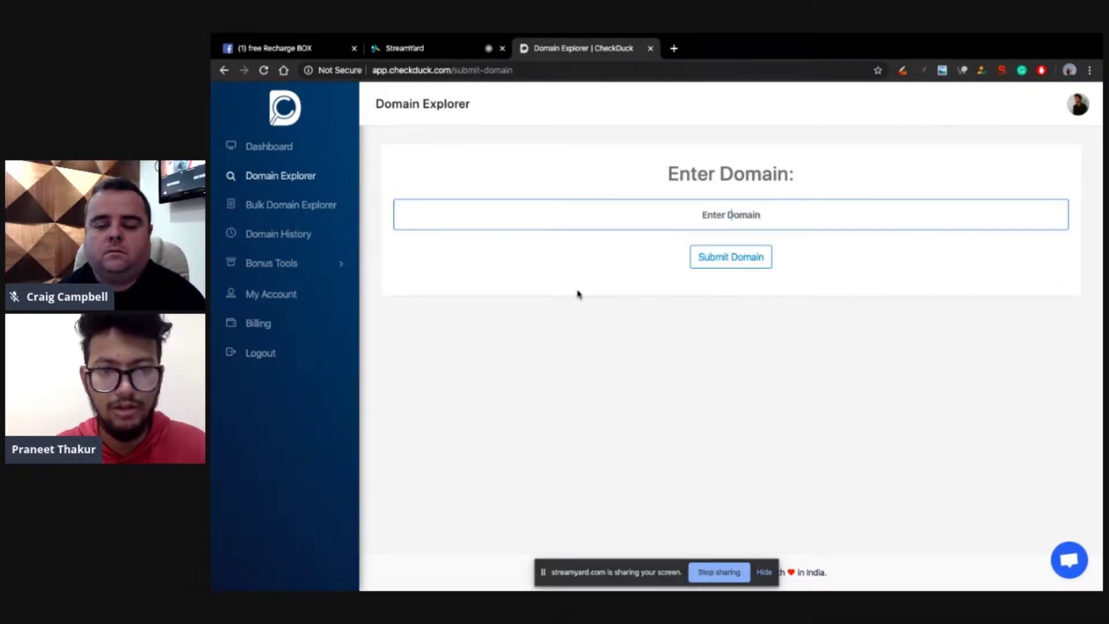
{"action": "left_click", "coordinate": [325, 218]}
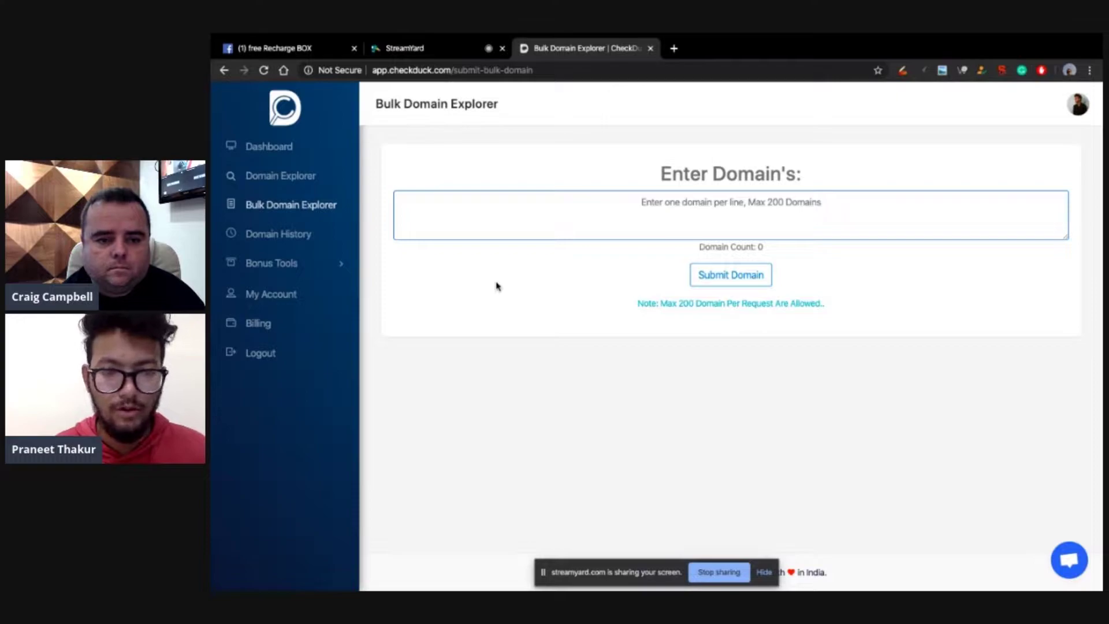
{"action": "left_click", "coordinate": [318, 242]}
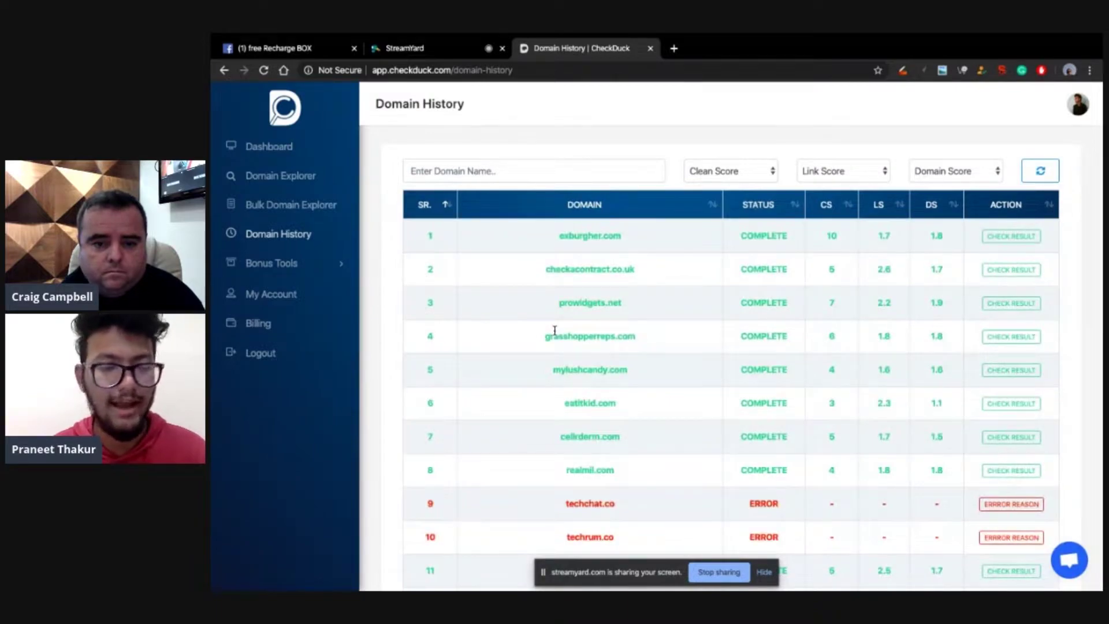
Try to check the availability of checkduck.com, ahrefs.com and asdasdasdasd.com with the Bulk Domain Availability bonus tool.
{"action": "left_click", "coordinate": [315, 264]}
{"action": "left_click", "coordinate": [326, 285]}
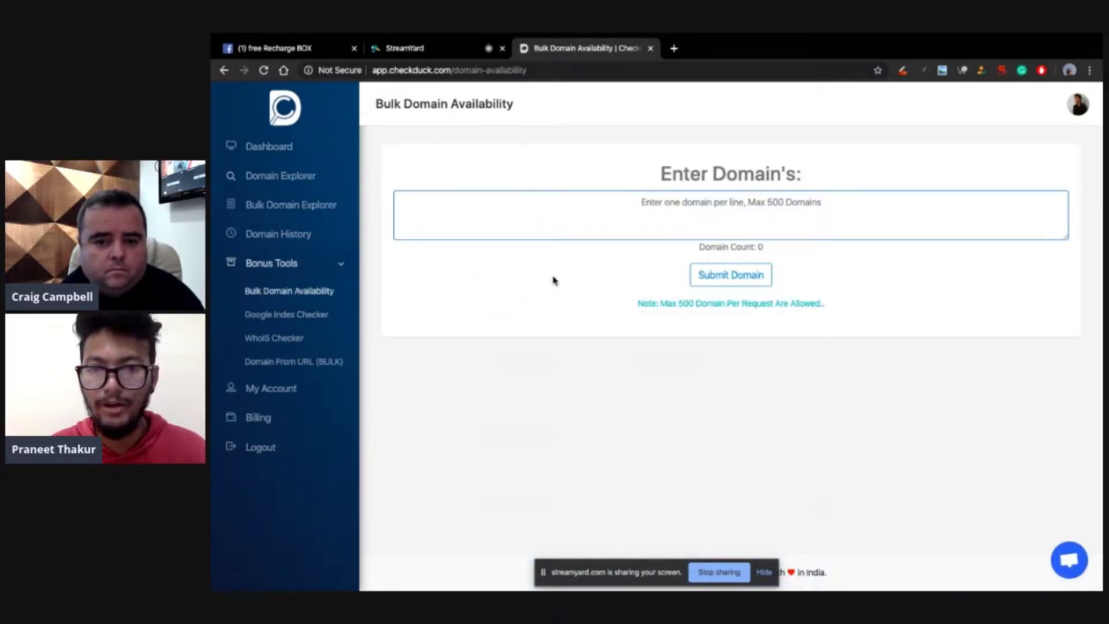
{"action": "left_click", "coordinate": [652, 231]}
{"action": "type", "text": "chec"}
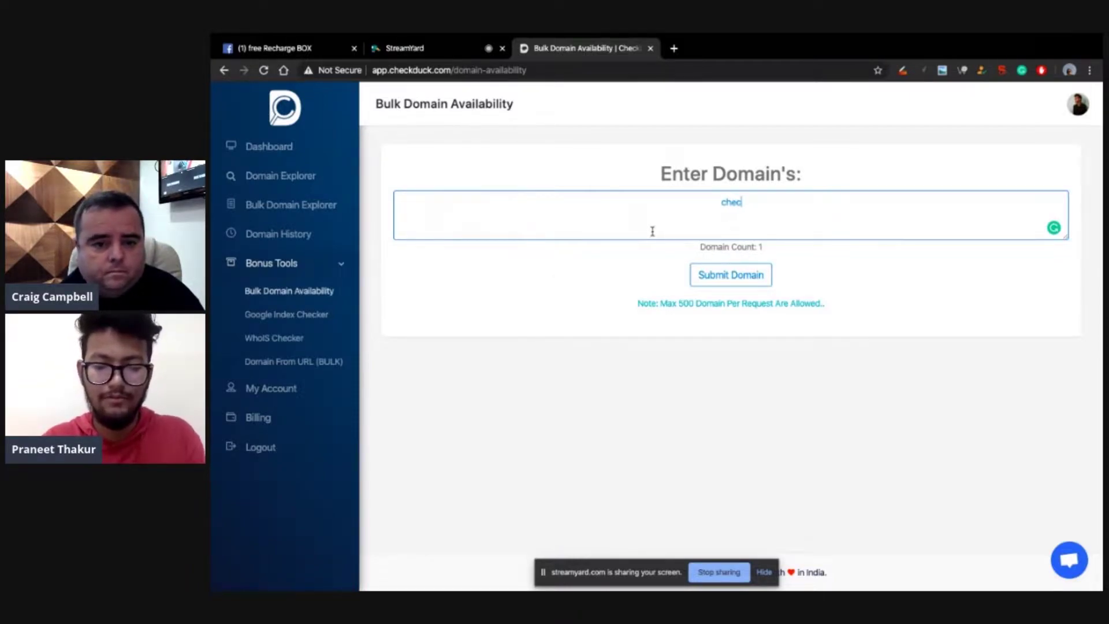
{"action": "type", "text": "kduck.com"}
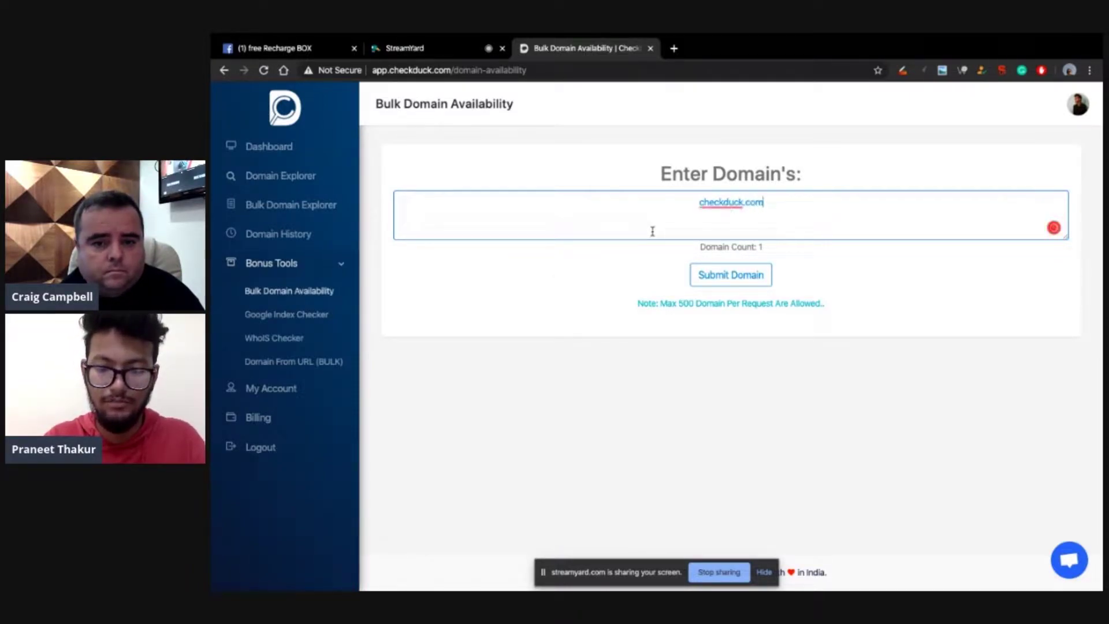
{"action": "key", "text": "Return"}
{"action": "type", "text": "ahrefs.com"}
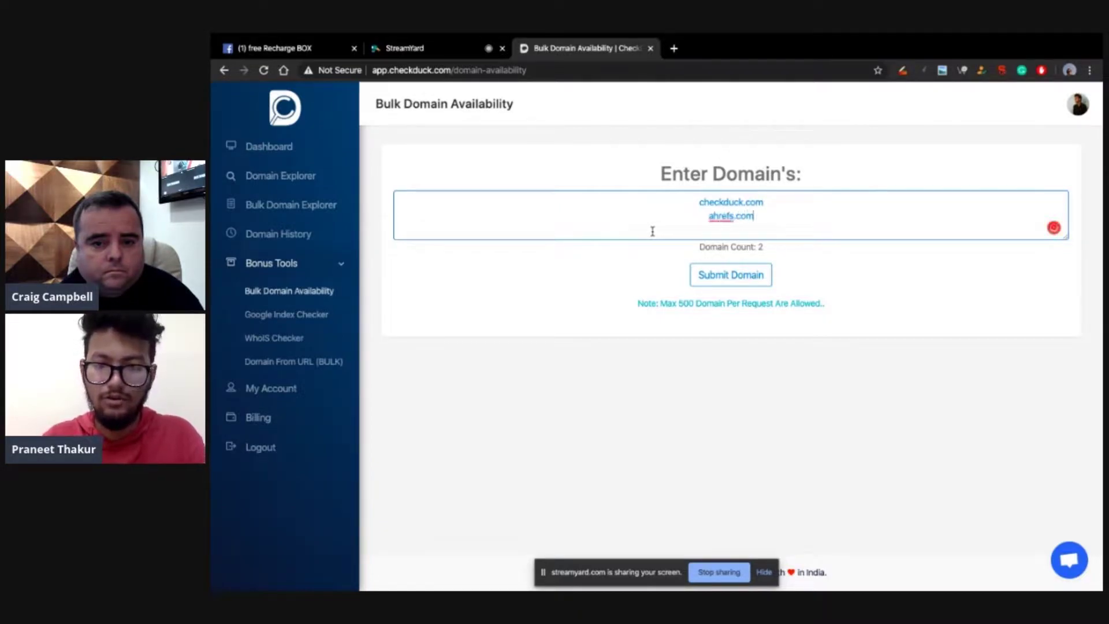
{"action": "key", "text": "Return"}
{"action": "type", "text": "asdasdasdasd.com"}
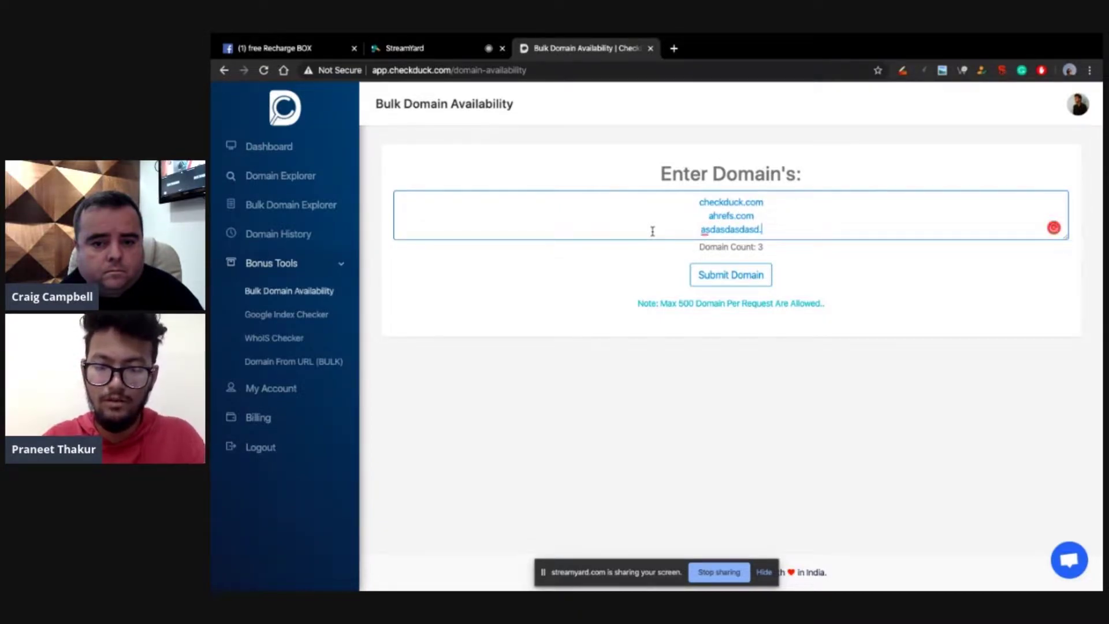
{"action": "left_click", "coordinate": [722, 273]}
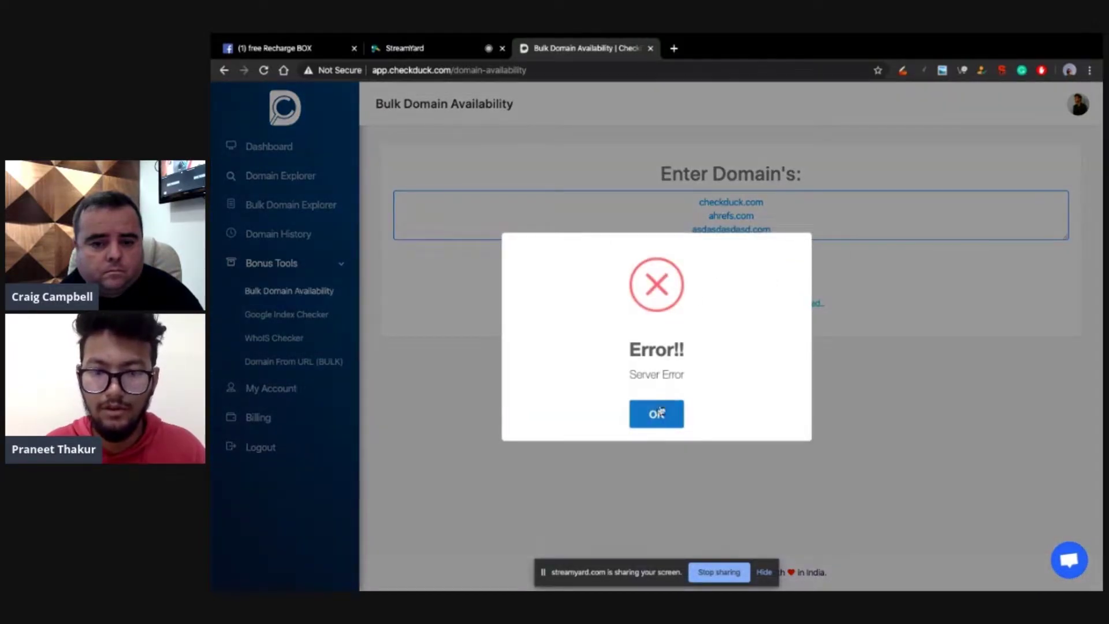
{"action": "left_click", "coordinate": [659, 415]}
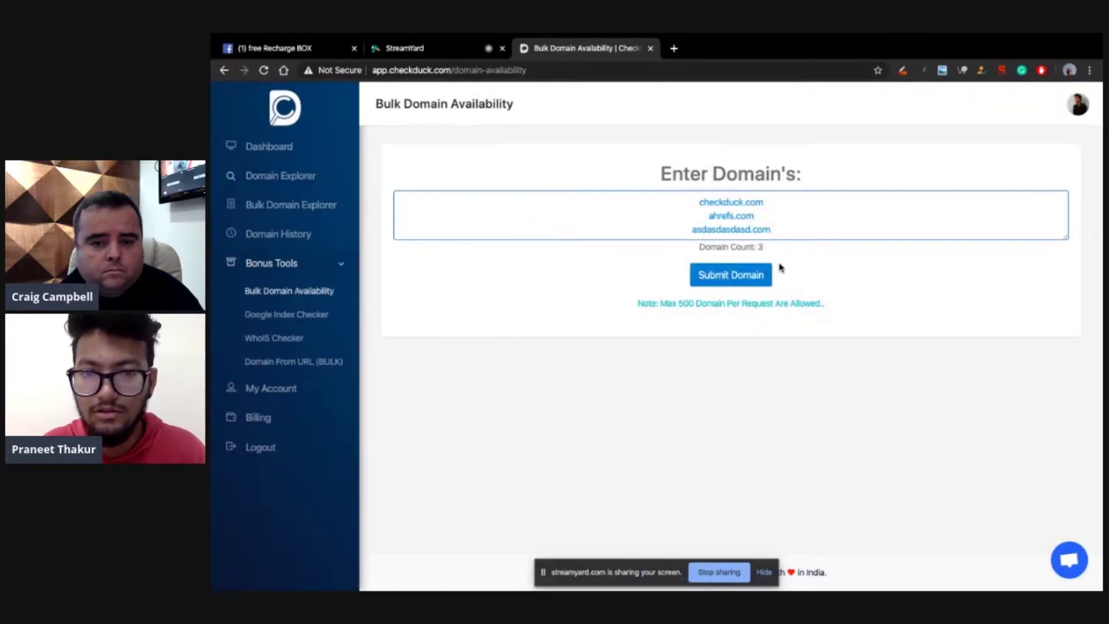
Try the availability check again with checkduck.com removed from the domain list.
{"action": "left_click", "coordinate": [774, 228]}
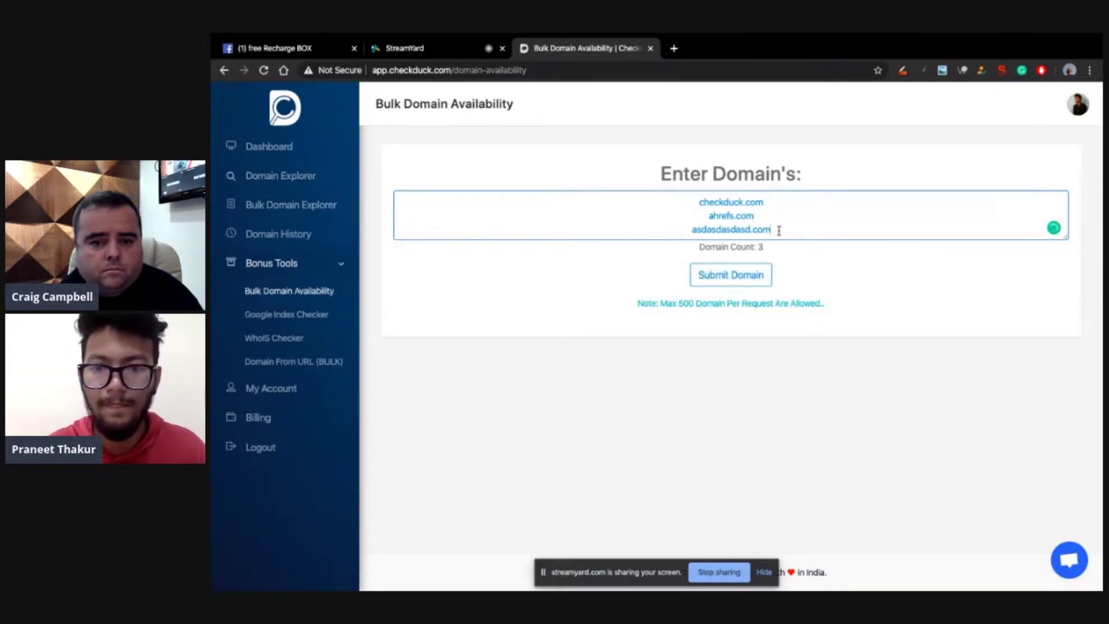
{"action": "double_click", "coordinate": [695, 230]}
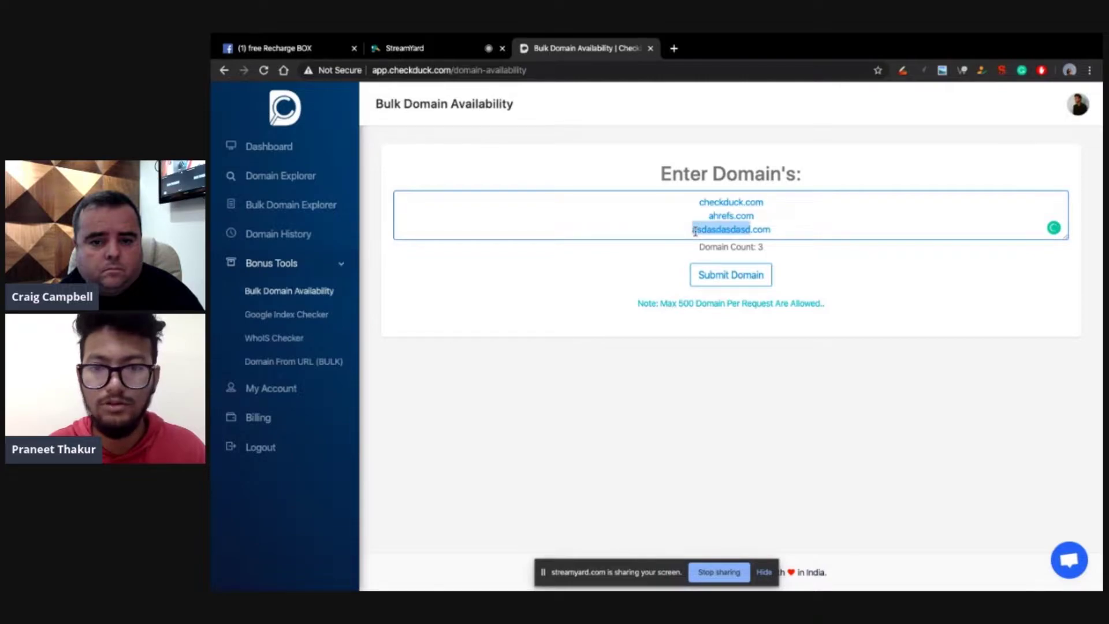
{"action": "left_click", "coordinate": [698, 201]}
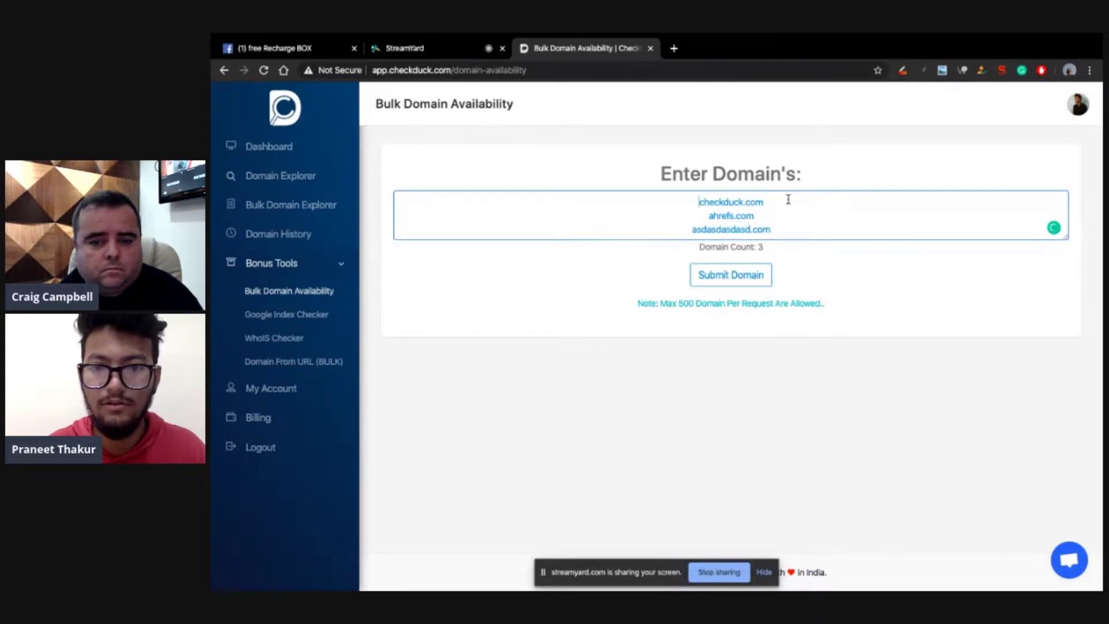
{"action": "left_click", "coordinate": [785, 198]}
{"action": "key", "text": "BackSpace"}
{"action": "key", "text": "BackSpace"}
{"action": "key", "text": "BackSpace"}
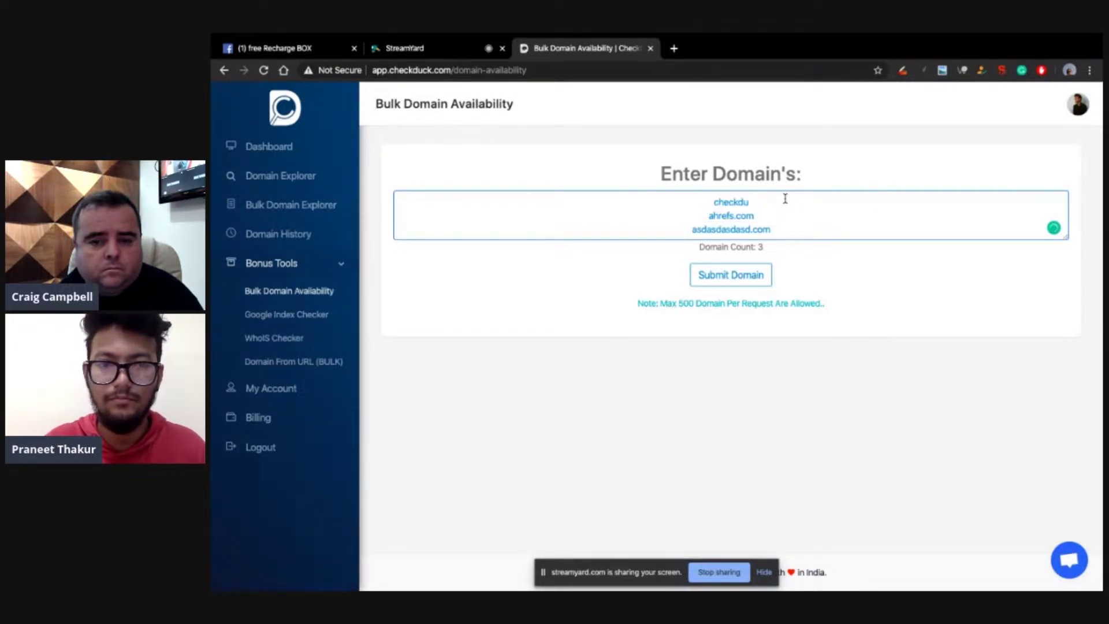
{"action": "key", "text": "BackSpace"}
{"action": "key", "text": "BackSpace"}
{"action": "key", "text": "BackSpace"}
{"action": "key", "text": "BackSpace"}
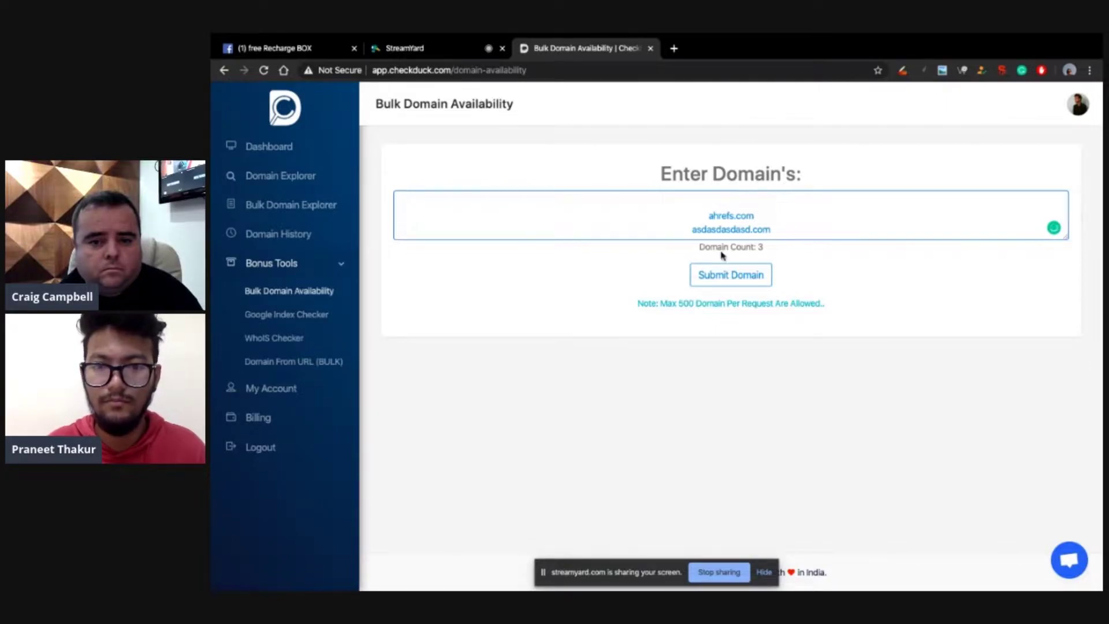
{"action": "left_click", "coordinate": [740, 277]}
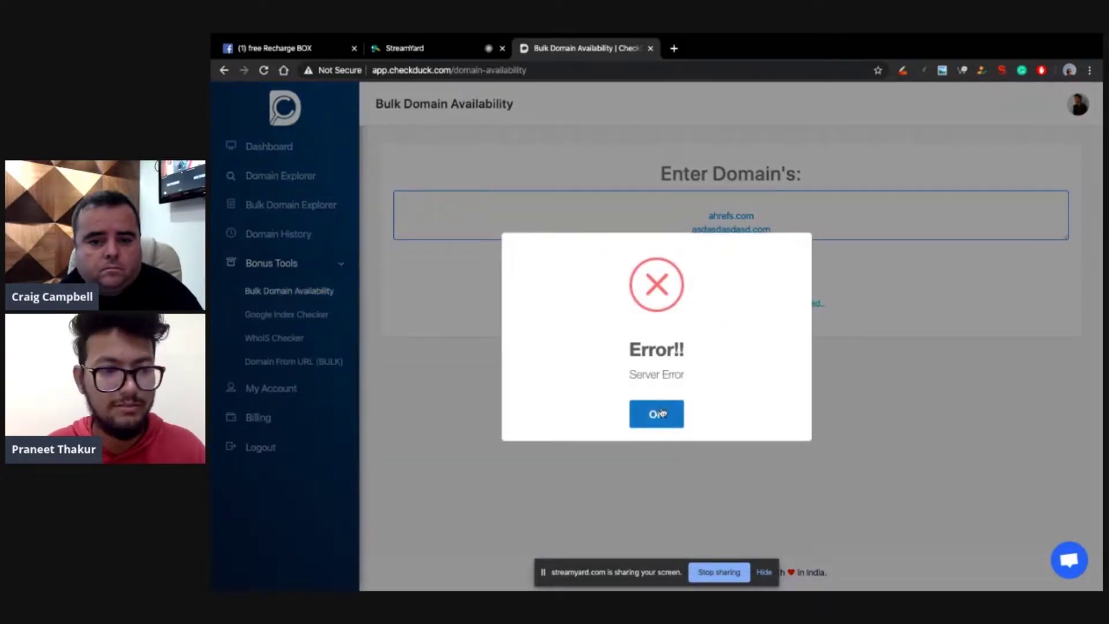
{"action": "left_click", "coordinate": [662, 412]}
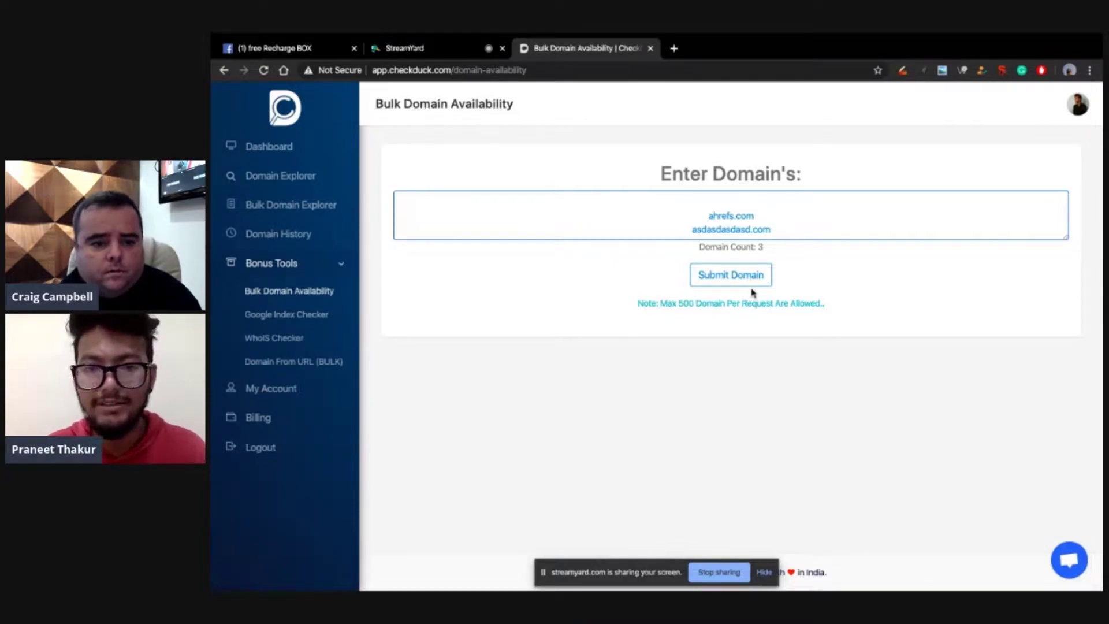
{"action": "left_click", "coordinate": [760, 212]}
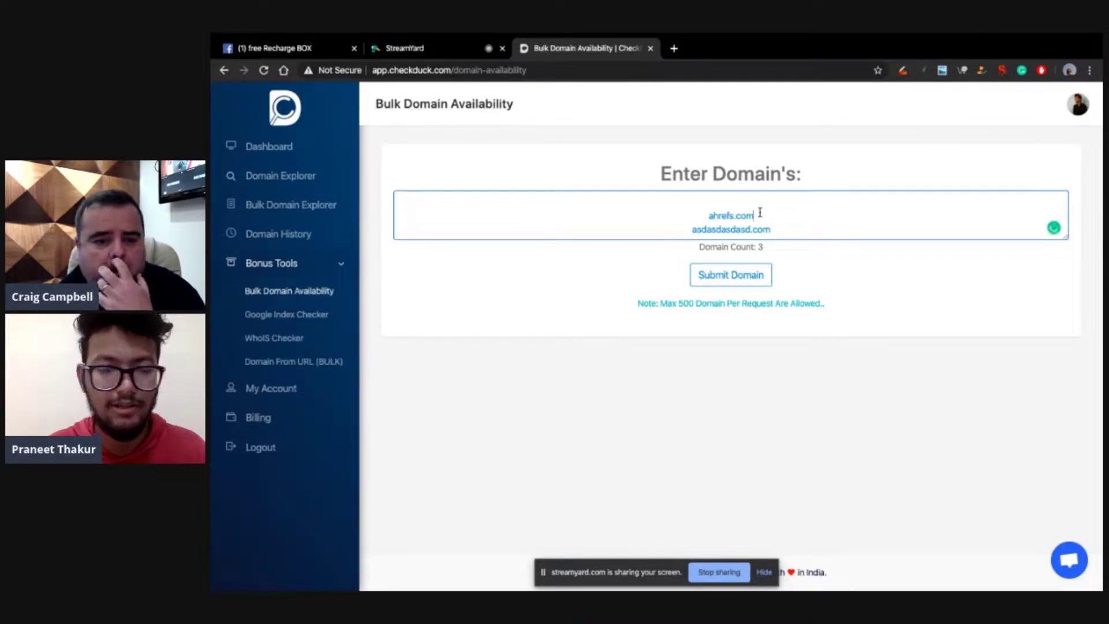
View the Google Index Checker and WhoIS Checker bonus tools.
{"action": "left_click", "coordinate": [299, 320]}
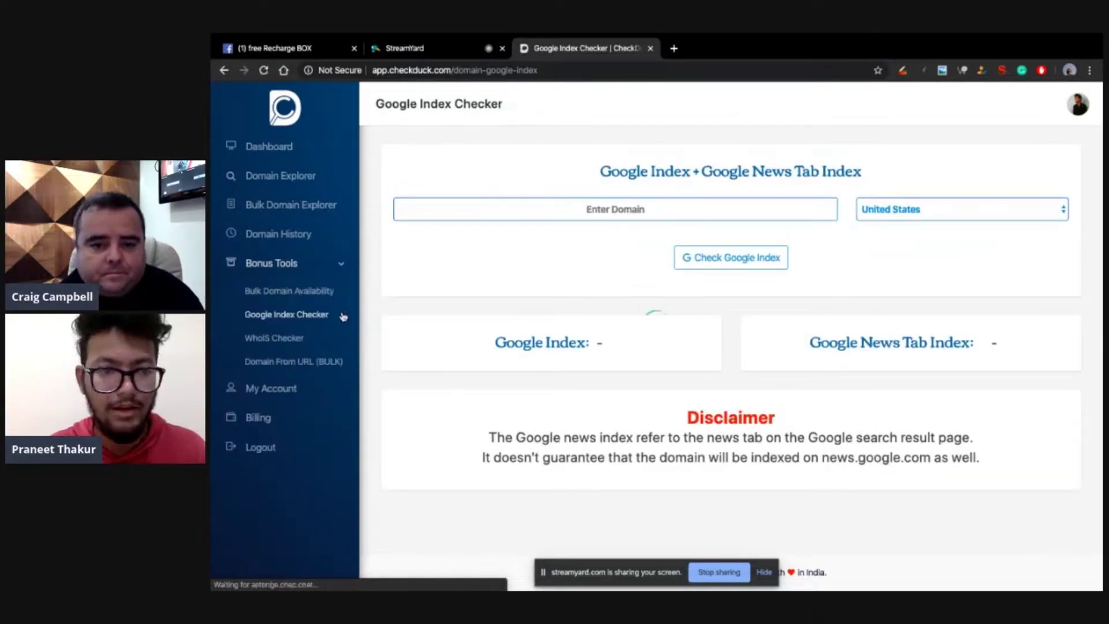
{"action": "left_click", "coordinate": [324, 345]}
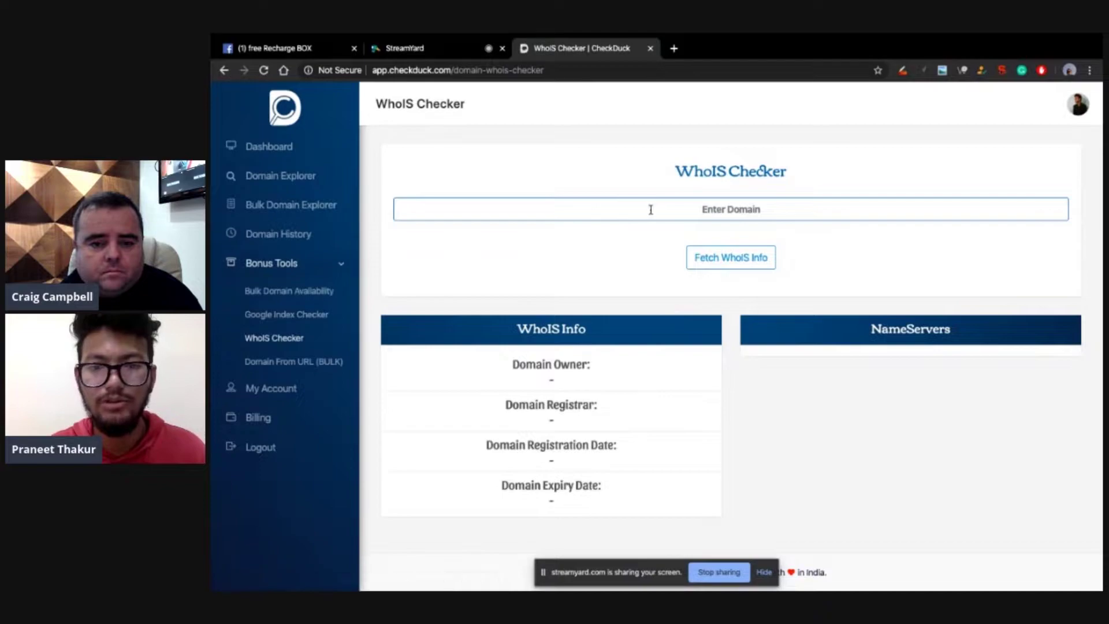
Extract the domain from the URL domain.com/post-name with the bulk Domain From URL tool.
{"action": "left_click", "coordinate": [330, 369]}
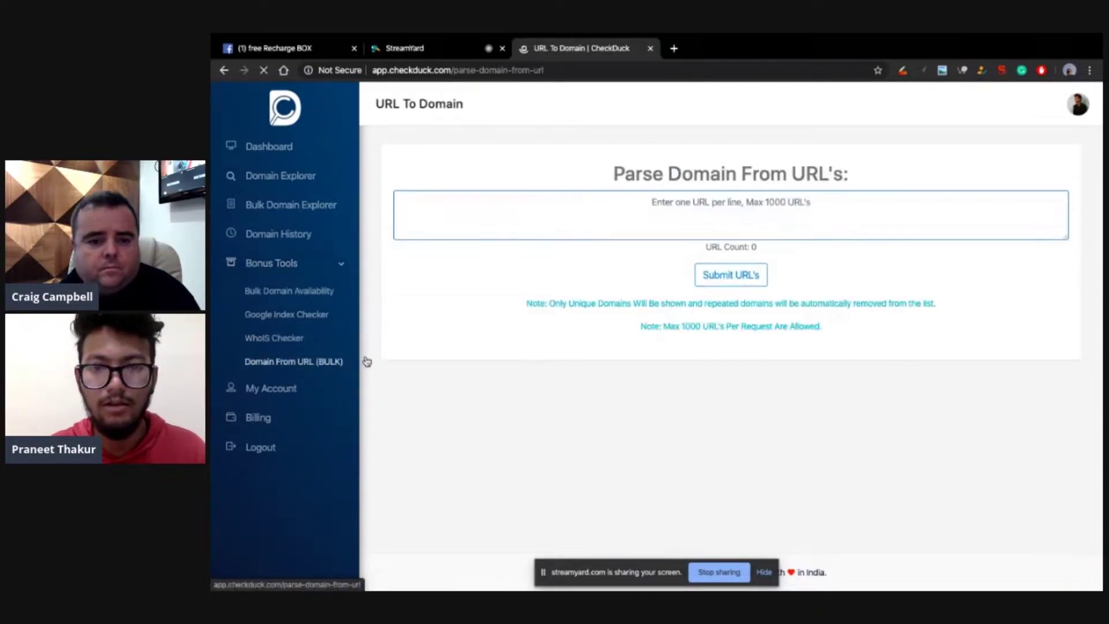
{"action": "left_click", "coordinate": [611, 230]}
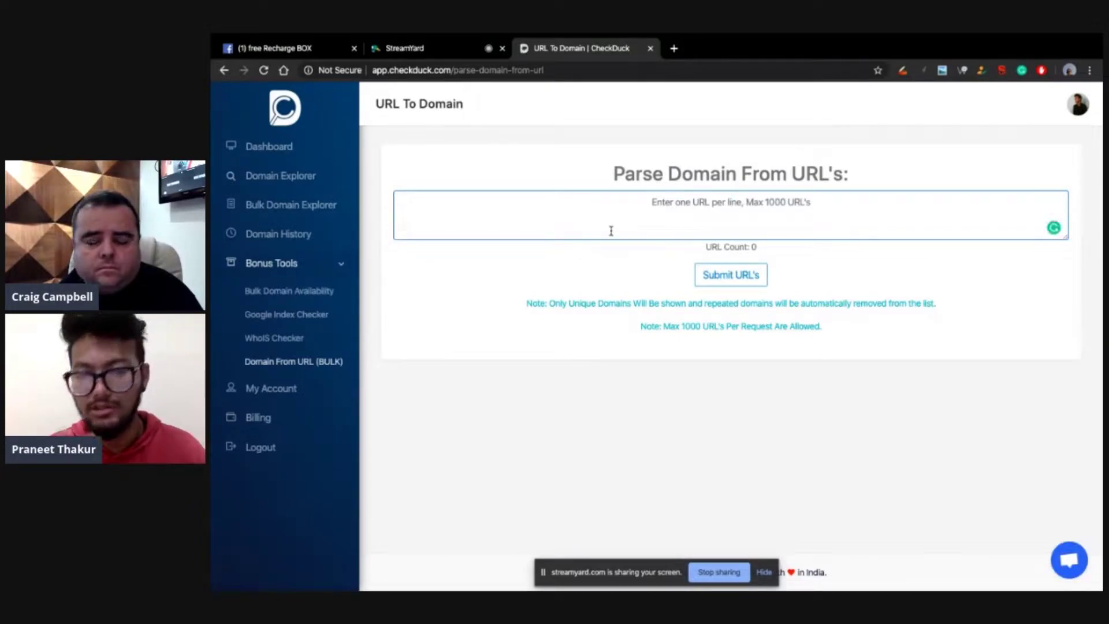
{"action": "type", "text": "dom"}
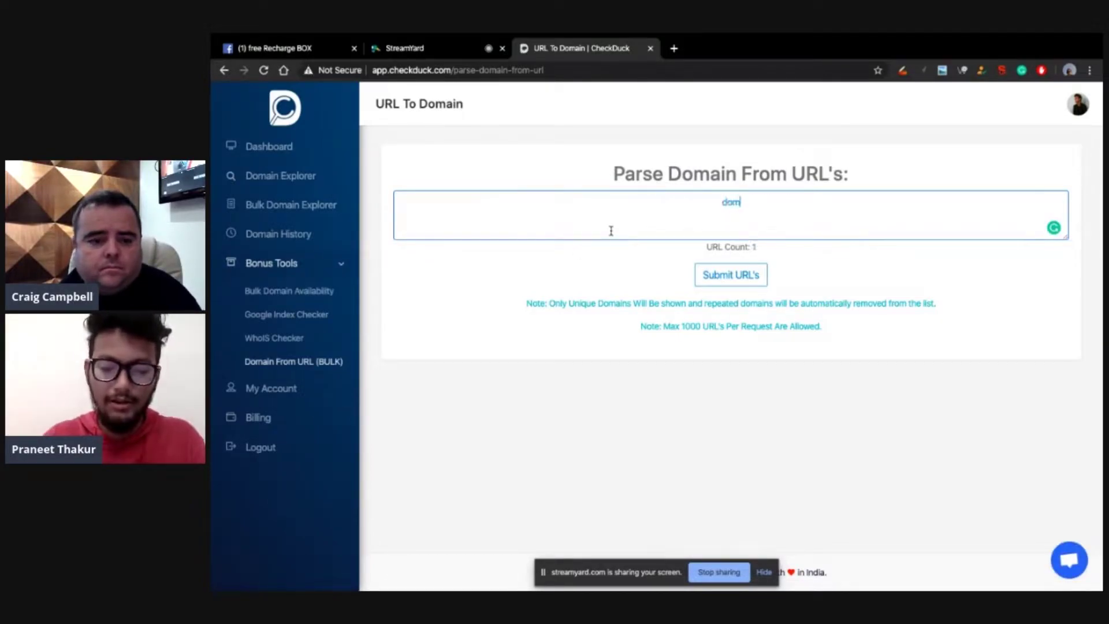
{"action": "type", "text": "ain.com/"}
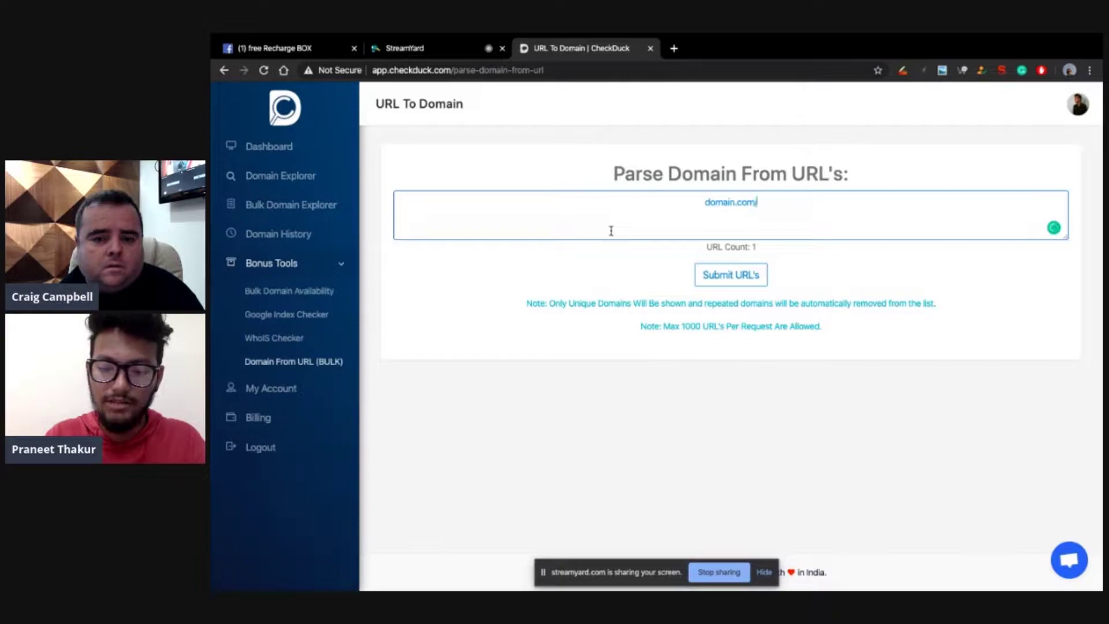
{"action": "type", "text": "post-an"}
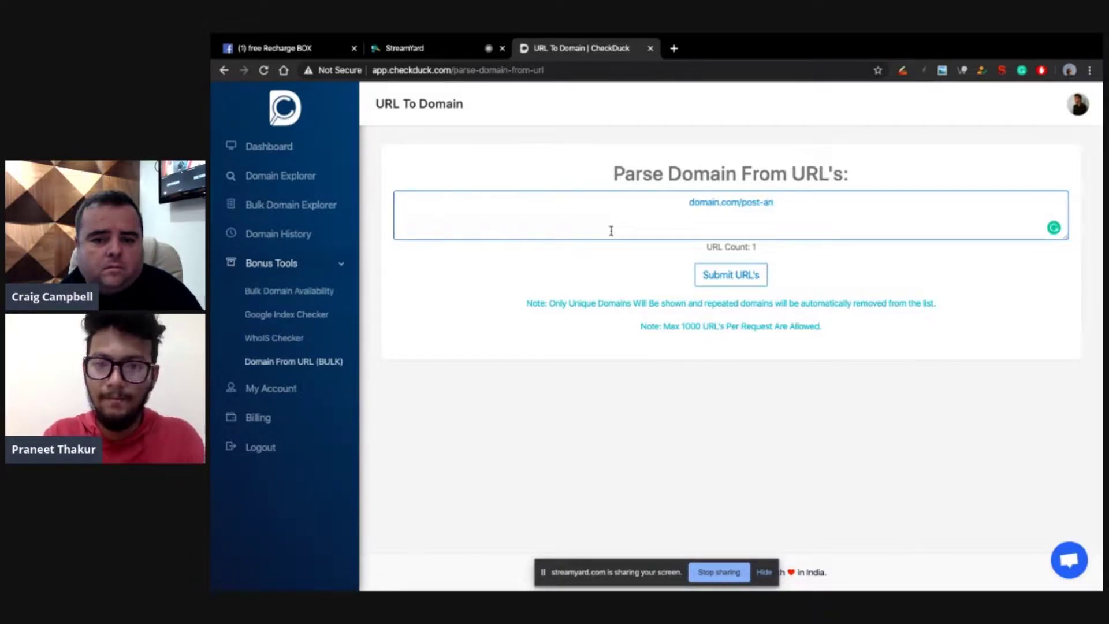
{"action": "key", "text": "BackSpace"}
{"action": "key", "text": "BackSpace"}
{"action": "type", "text": "name"}
{"action": "key", "text": "Return"}
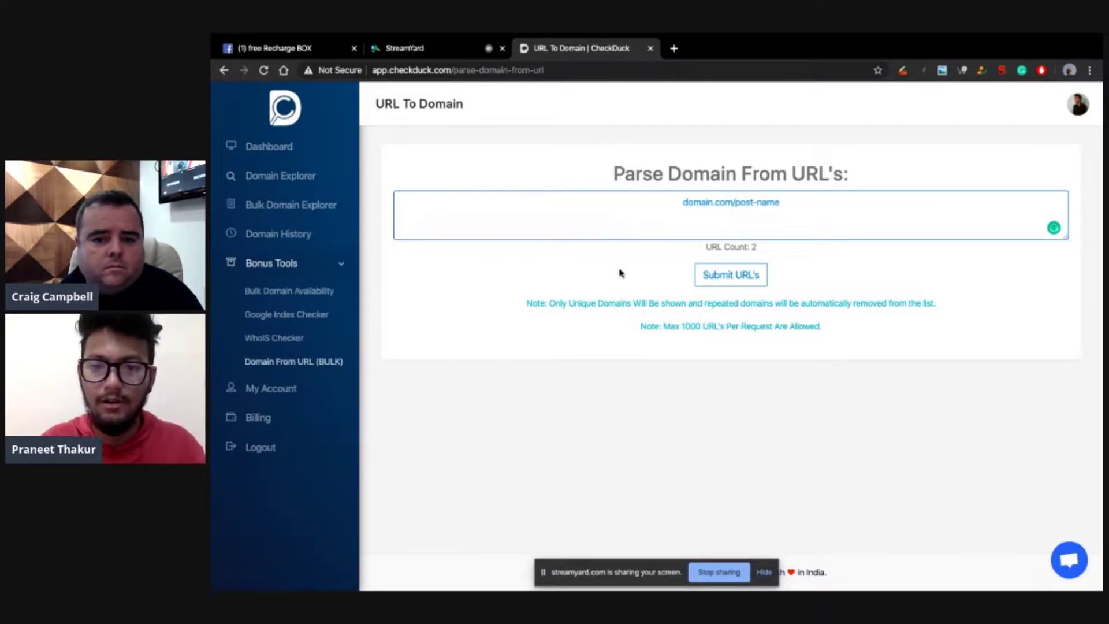
{"action": "left_click", "coordinate": [732, 275]}
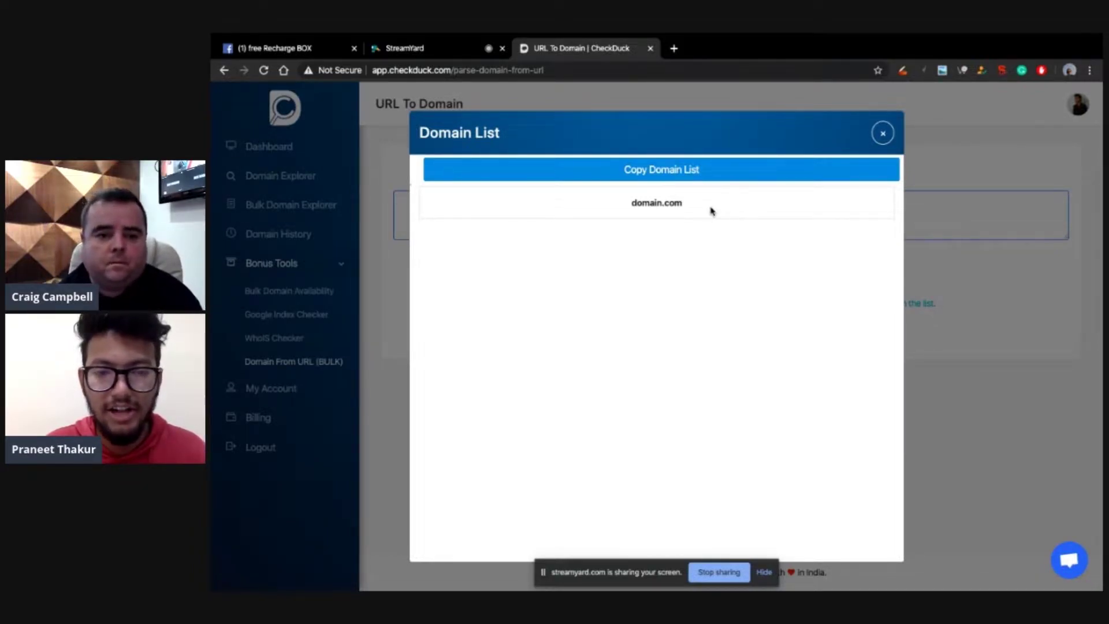
Copy the extracted domain list, then open the Bulk Domain Explorer.
{"action": "left_click", "coordinate": [803, 181]}
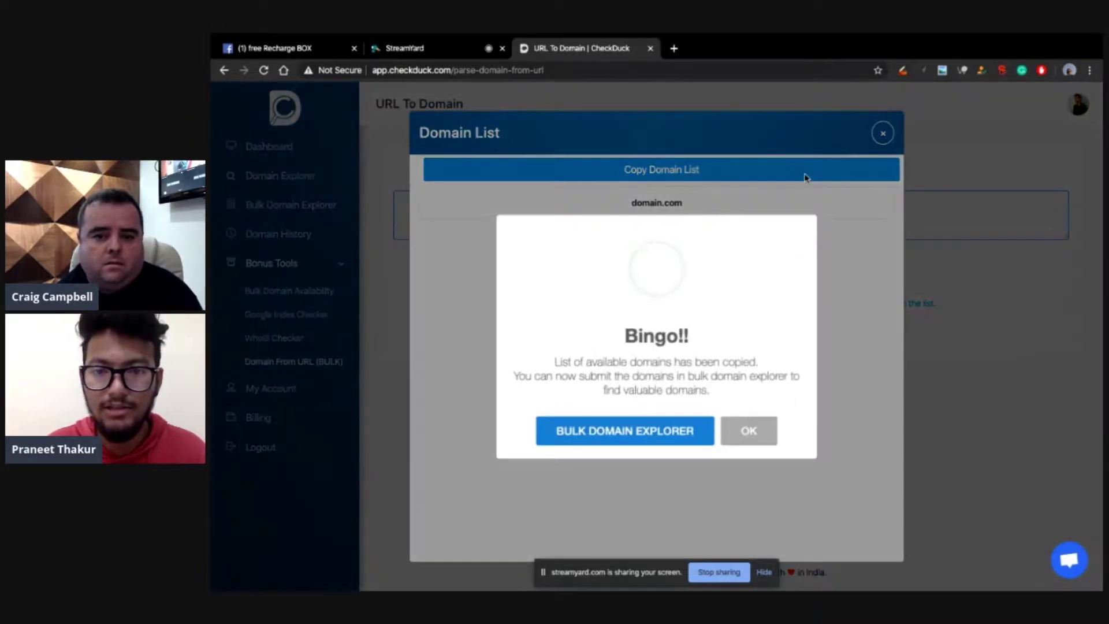
{"action": "left_click", "coordinate": [746, 428]}
{"action": "left_click", "coordinate": [883, 134]}
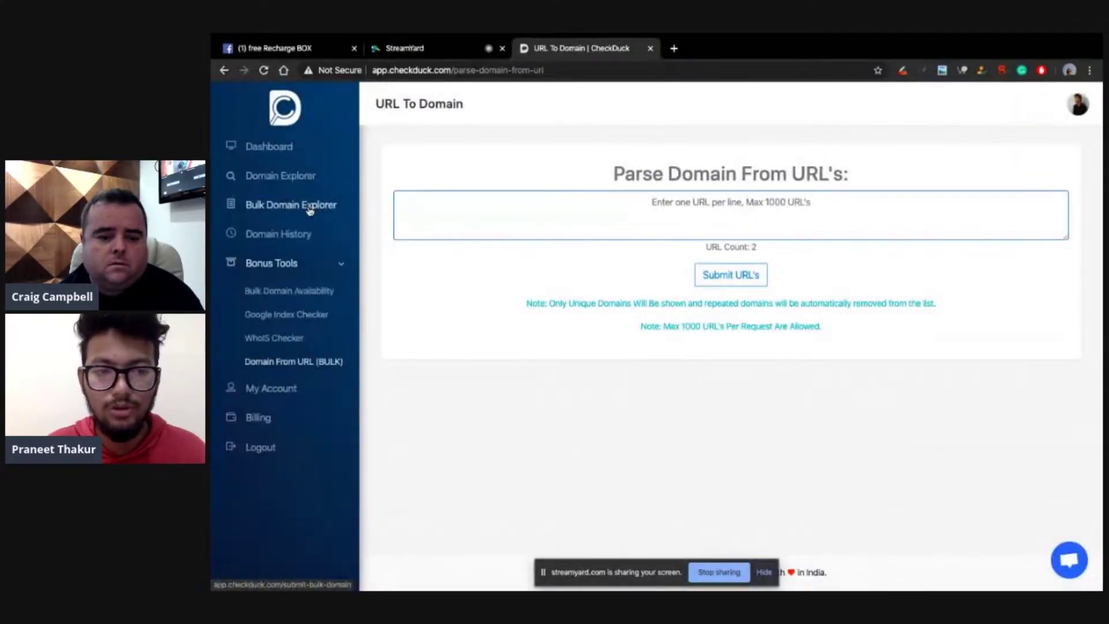
{"action": "left_click", "coordinate": [310, 211]}
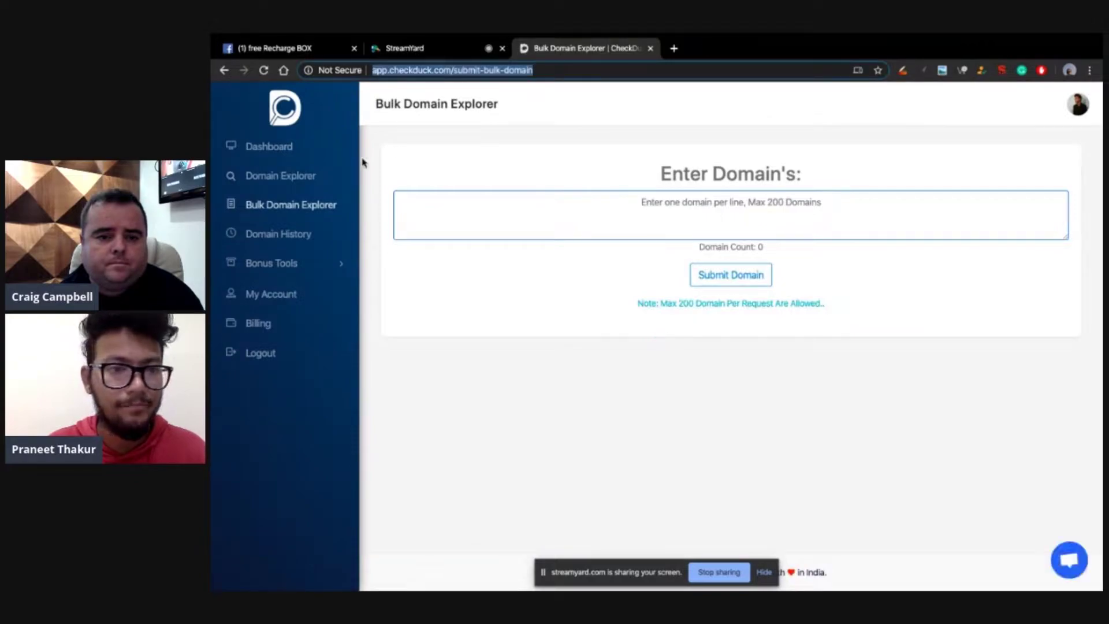
Analyse the domain cloudspotting.co with the single-domain Domain Explorer.
{"action": "left_click", "coordinate": [320, 183]}
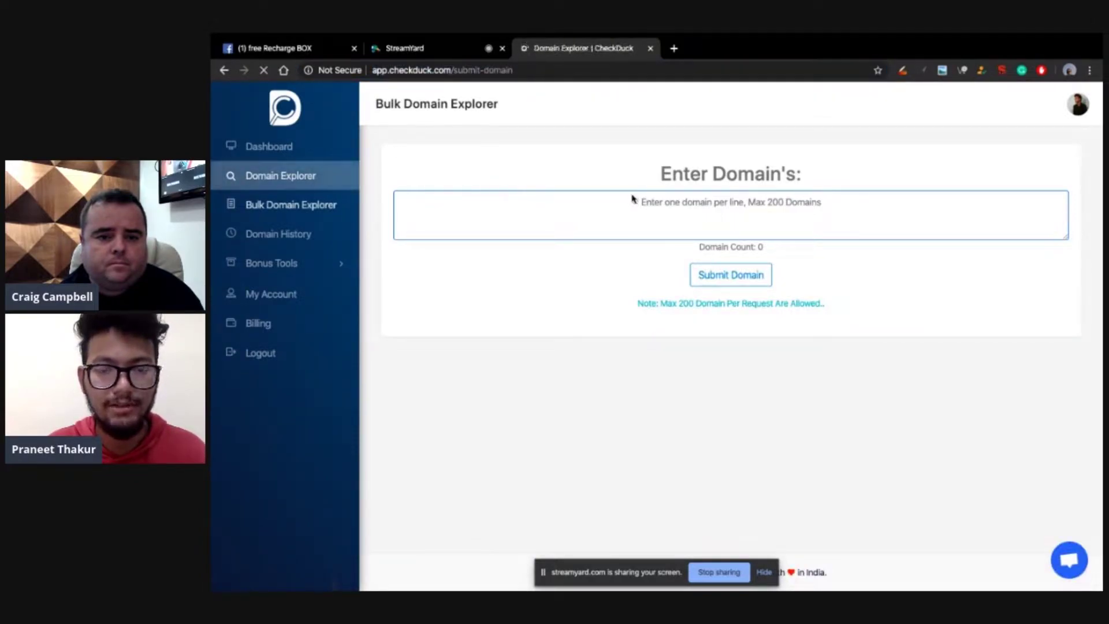
{"action": "left_click", "coordinate": [635, 212]}
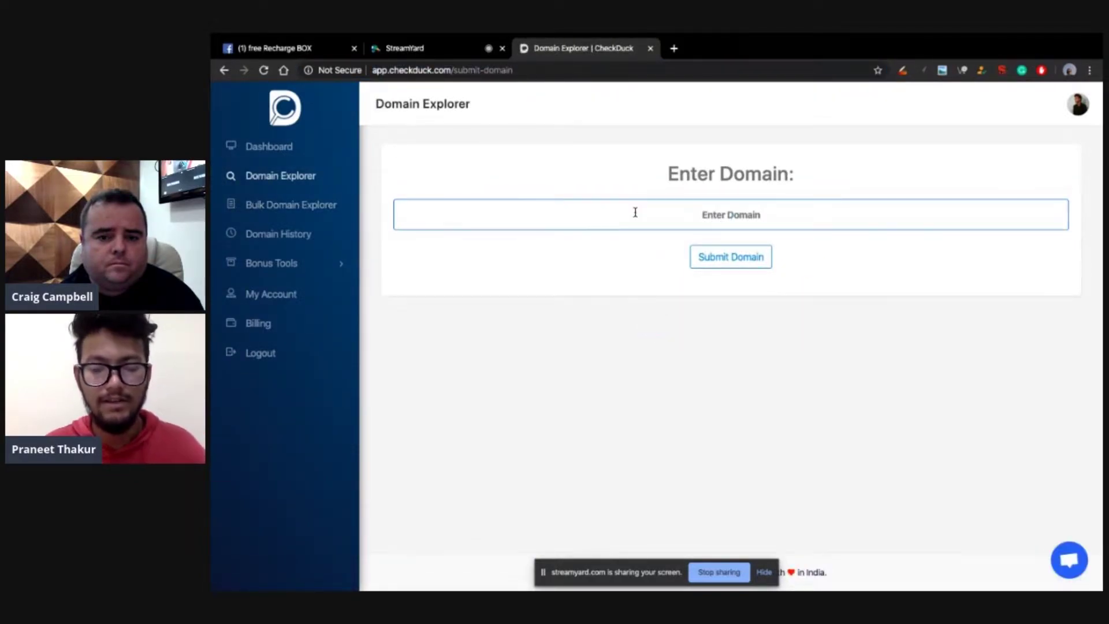
{"action": "type", "text": "doudspot"}
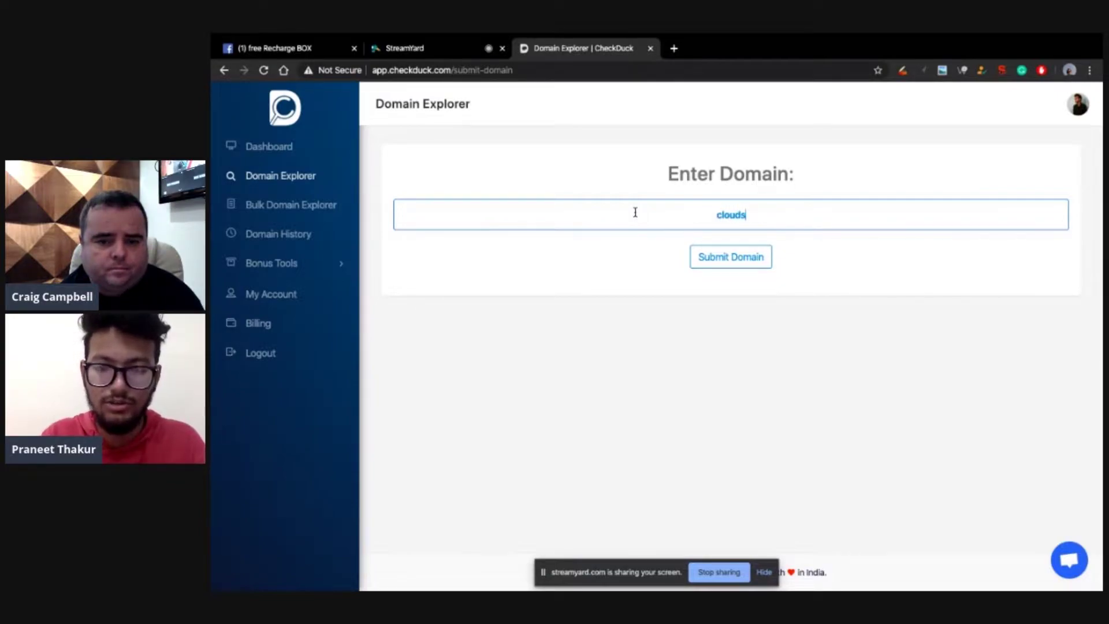
{"action": "type", "text": "ting.co"}
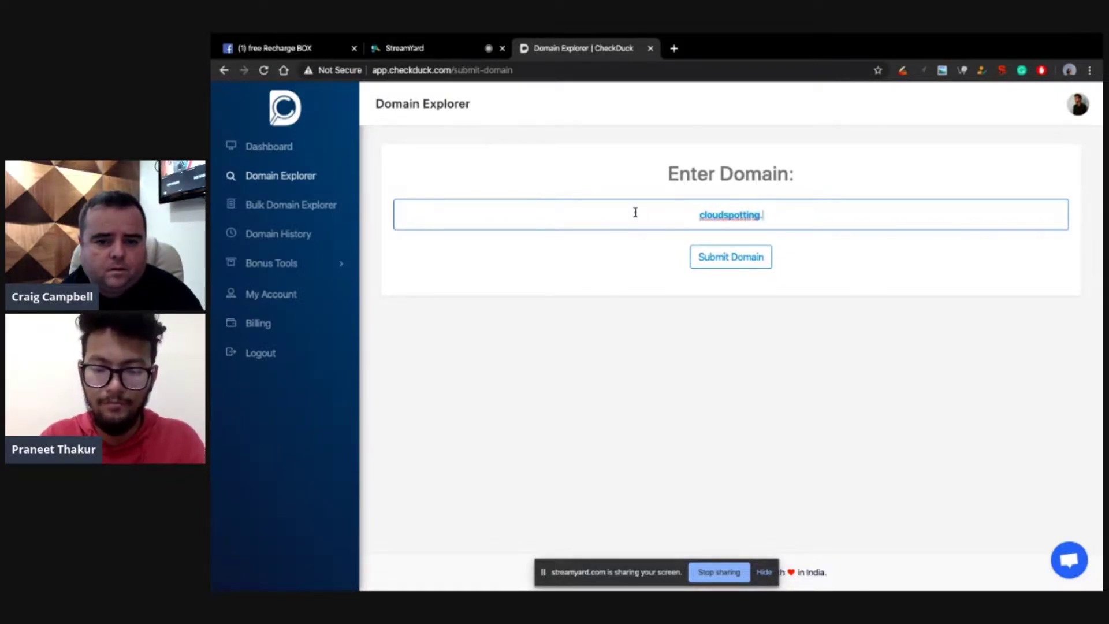
{"action": "left_click", "coordinate": [716, 258]}
{"action": "left_click", "coordinate": [659, 394]}
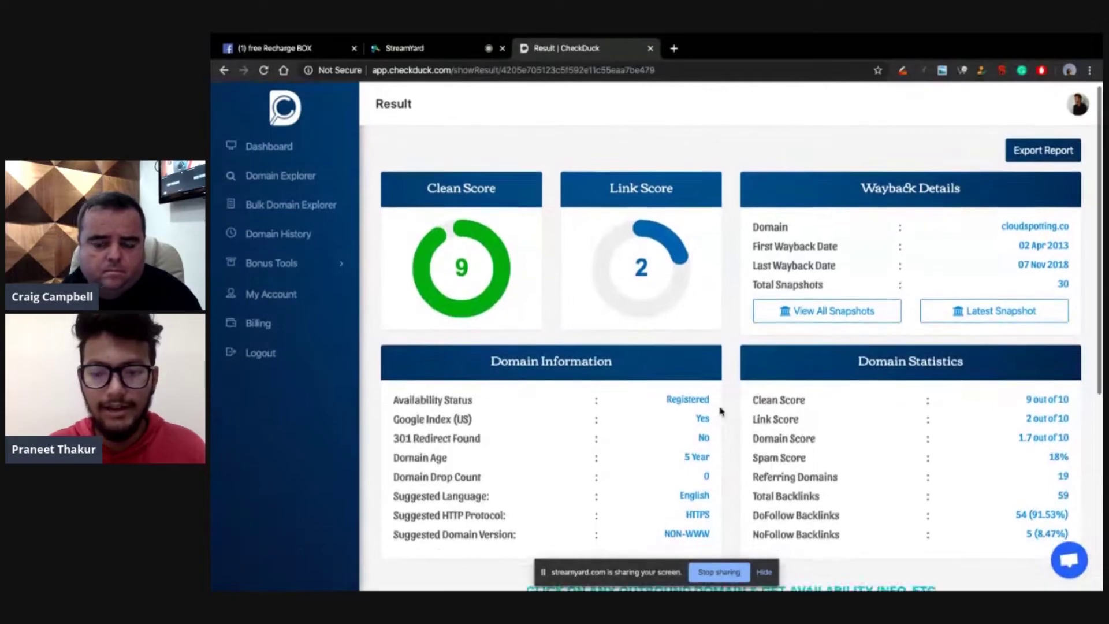
Examine the clean score, link score, Wayback details and domain statistics in the cloudspotting.co report.
{"action": "scroll", "coordinate": [720, 411], "scroll_direction": "down", "scroll_amount": 1}
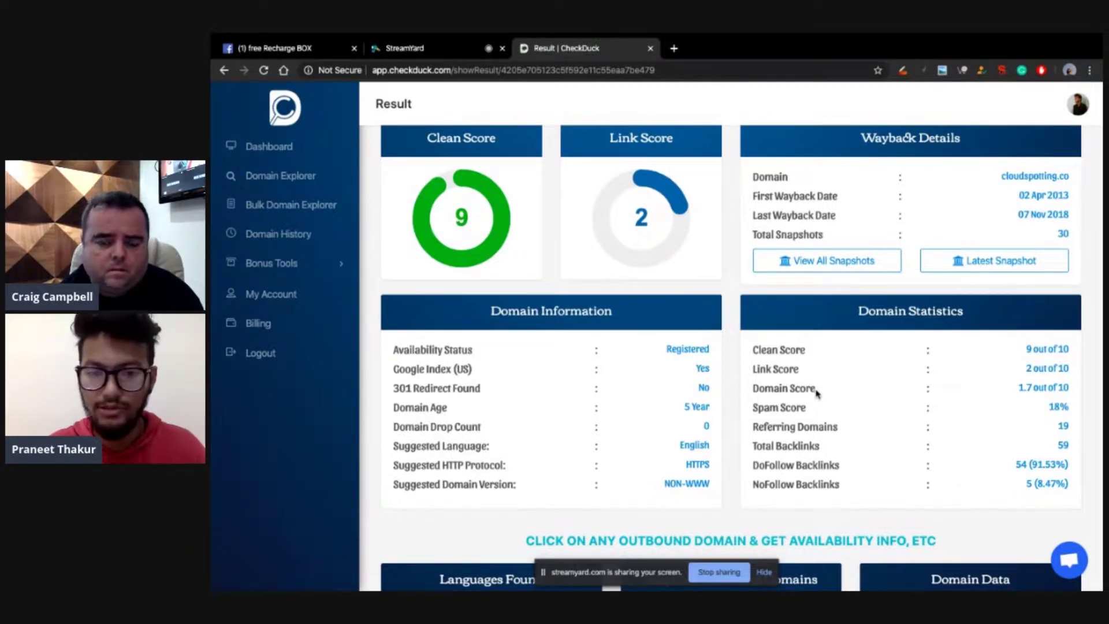
{"action": "mouse_move", "coordinate": [813, 389]}
{"action": "left_mouse_down"}
{"action": "mouse_move", "coordinate": [751, 388]}
{"action": "mouse_move", "coordinate": [754, 370]}
{"action": "mouse_move", "coordinate": [801, 374]}
{"action": "left_mouse_up"}
{"action": "left_click", "coordinate": [734, 420]}
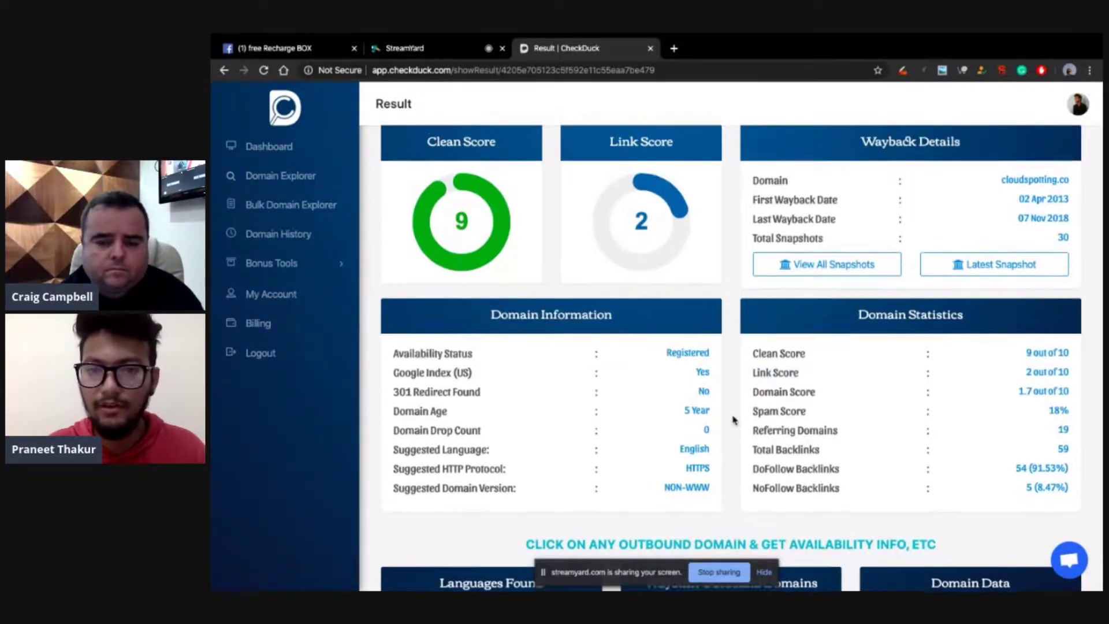
{"action": "scroll", "coordinate": [734, 420], "scroll_direction": "up", "scroll_amount": 1}
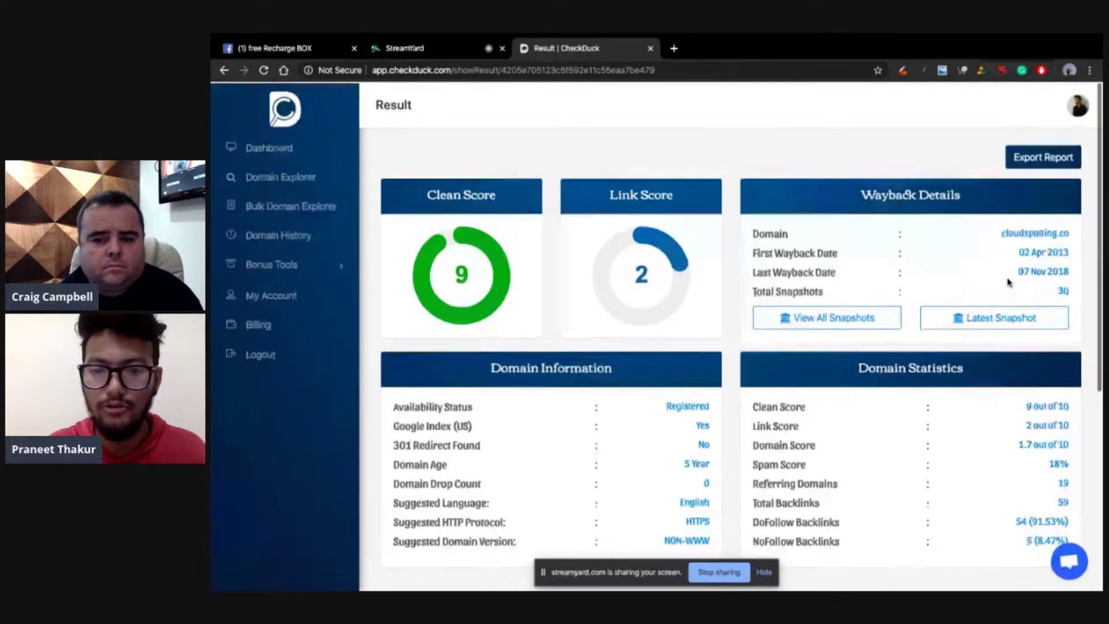
{"action": "scroll", "coordinate": [1008, 282], "scroll_direction": "down", "scroll_amount": 2}
{"action": "scroll", "coordinate": [1007, 282], "scroll_direction": "up", "scroll_amount": 1}
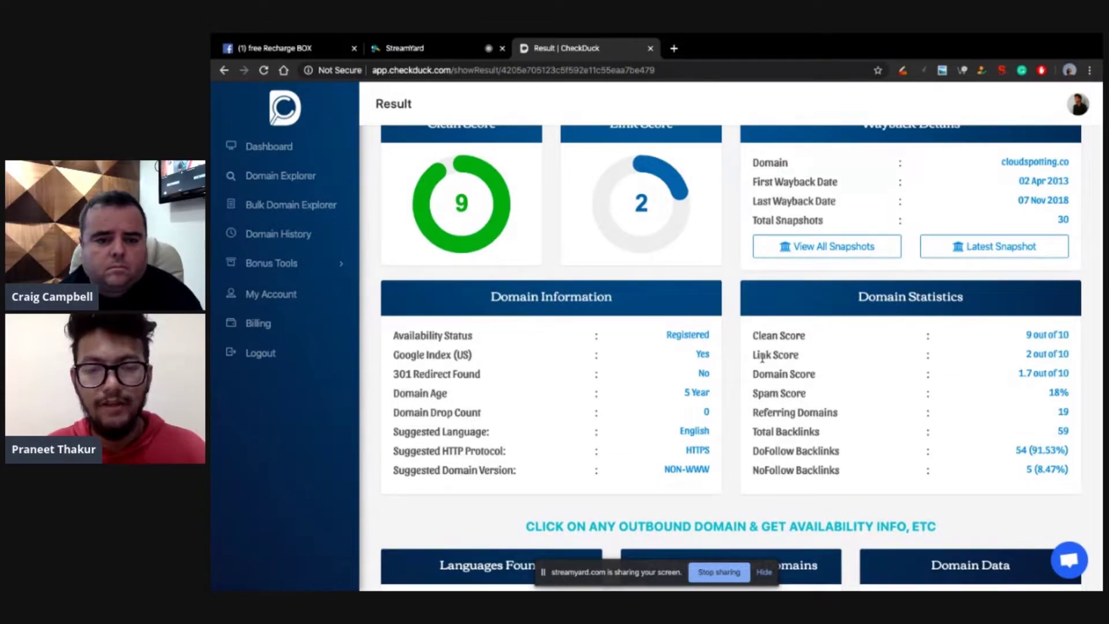
{"action": "scroll", "coordinate": [762, 356], "scroll_direction": "down", "scroll_amount": 1}
{"action": "scroll", "coordinate": [763, 358], "scroll_direction": "up", "scroll_amount": 2}
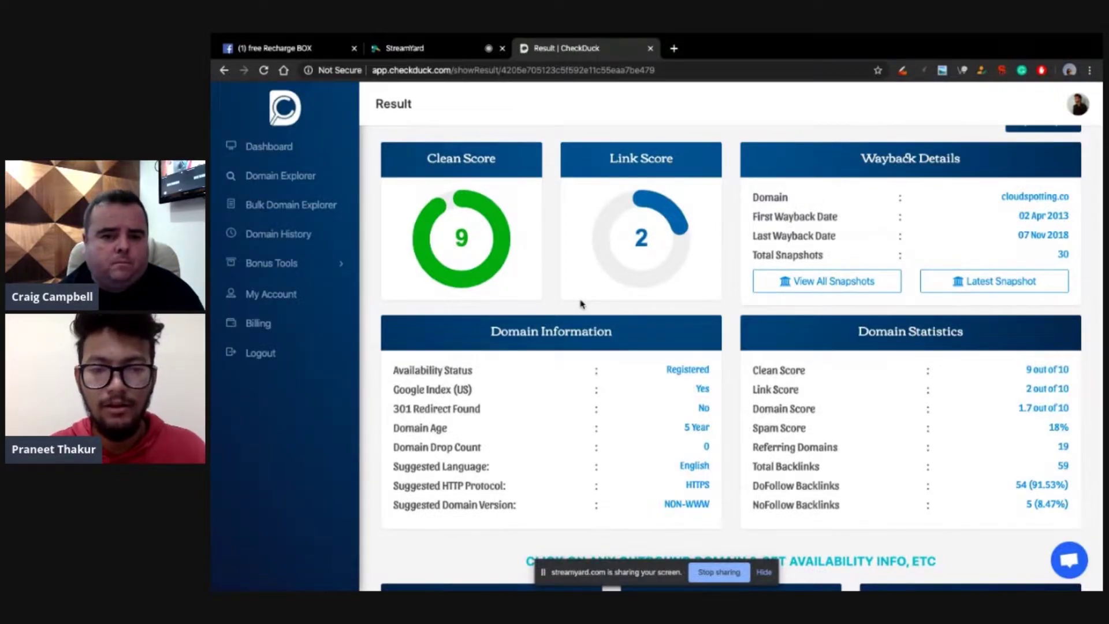
{"action": "scroll", "coordinate": [581, 303], "scroll_direction": "down", "scroll_amount": 1}
{"action": "scroll", "coordinate": [580, 303], "scroll_direction": "down", "scroll_amount": 1}
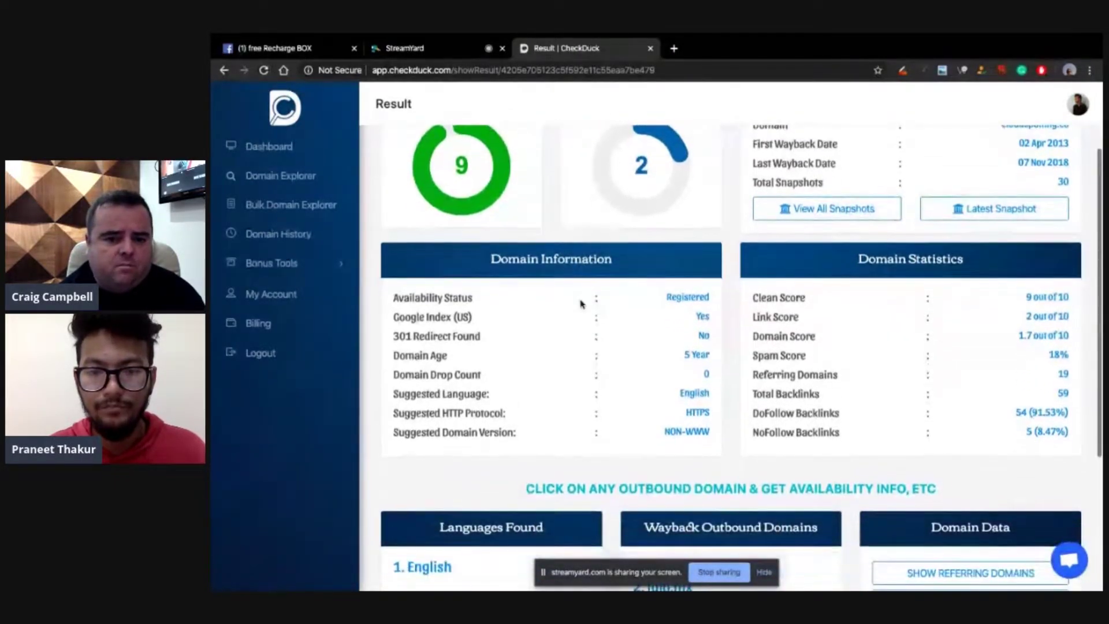
{"action": "scroll", "coordinate": [581, 303], "scroll_direction": "up", "scroll_amount": 1}
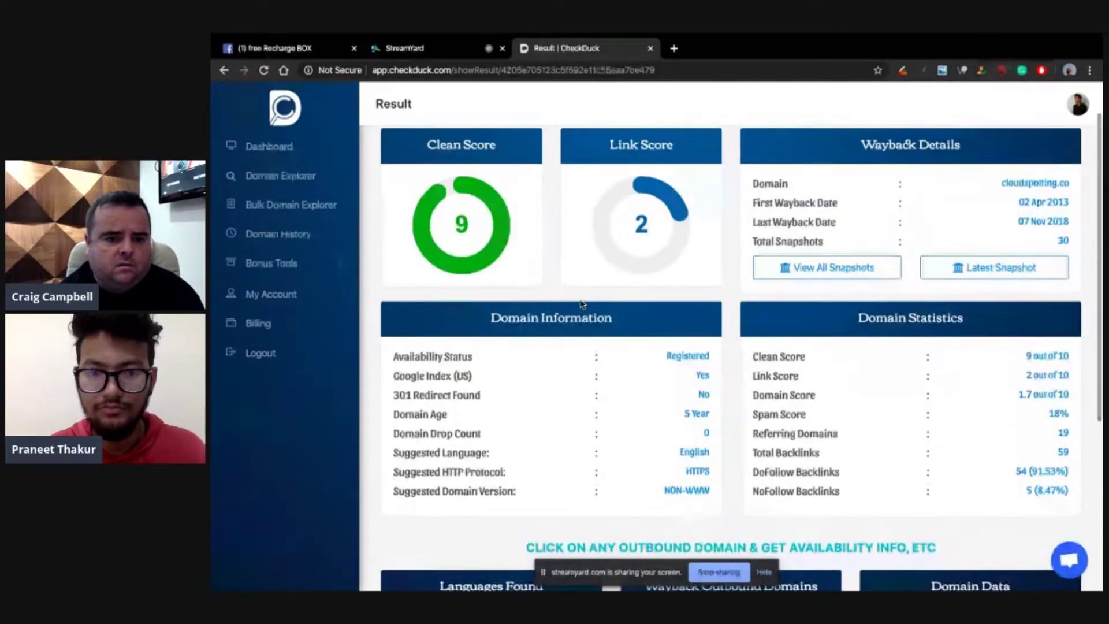
{"action": "scroll", "coordinate": [581, 303], "scroll_direction": "up", "scroll_amount": 1}
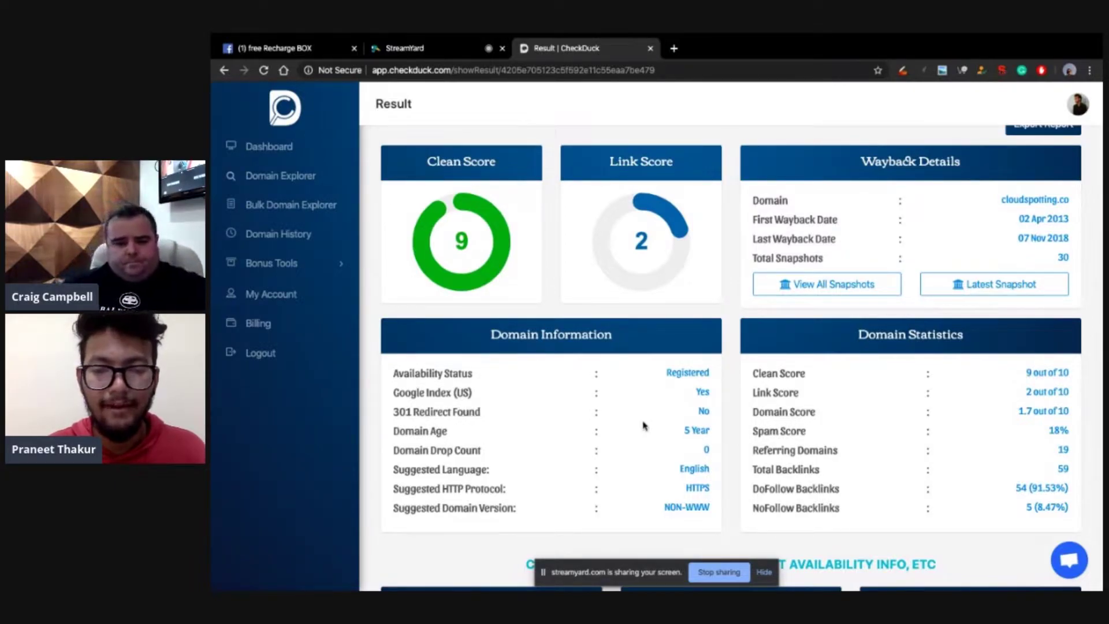
{"action": "scroll", "coordinate": [644, 425], "scroll_direction": "up", "scroll_amount": 1}
Review the Domain Information section, from domain age and drop count to the suggested language, HTTP protocol and domain version.
{"action": "scroll", "coordinate": [644, 426], "scroll_direction": "down", "scroll_amount": 1}
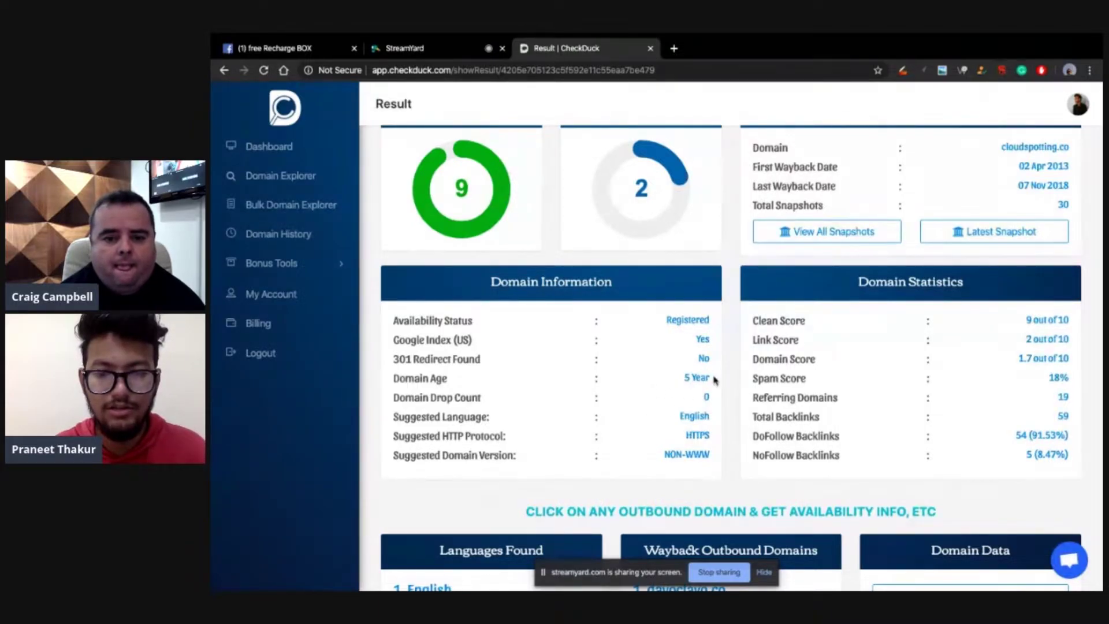
{"action": "scroll", "coordinate": [712, 379], "scroll_direction": "up", "scroll_amount": 1}
{"action": "scroll", "coordinate": [711, 379], "scroll_direction": "down", "scroll_amount": 3}
{"action": "scroll", "coordinate": [712, 379], "scroll_direction": "down", "scroll_amount": 1}
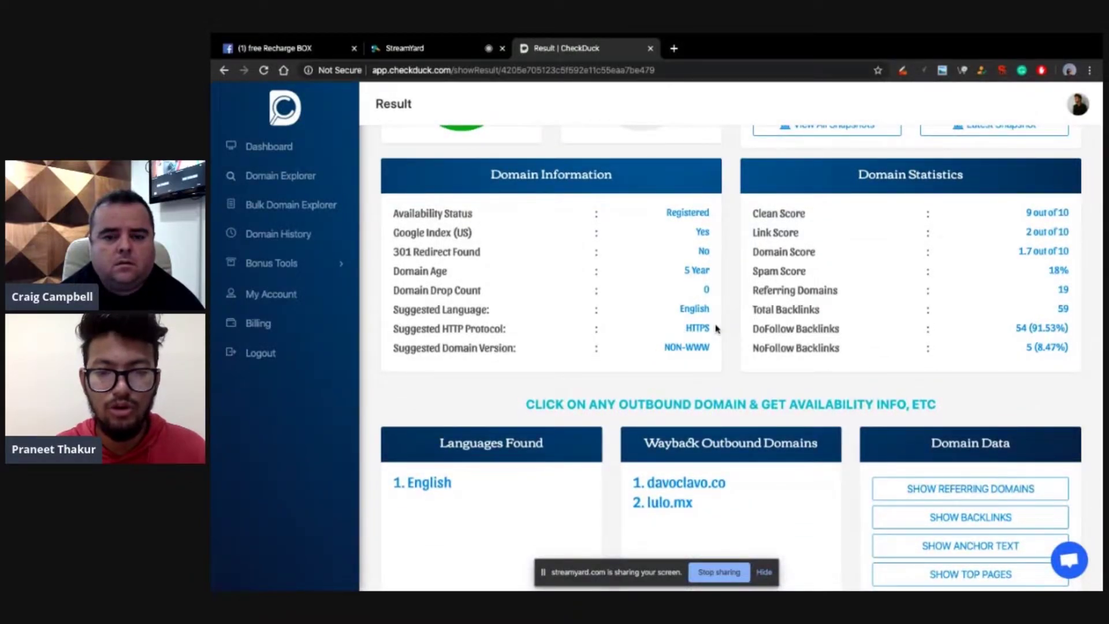
{"action": "scroll", "coordinate": [716, 328], "scroll_direction": "down", "scroll_amount": 1}
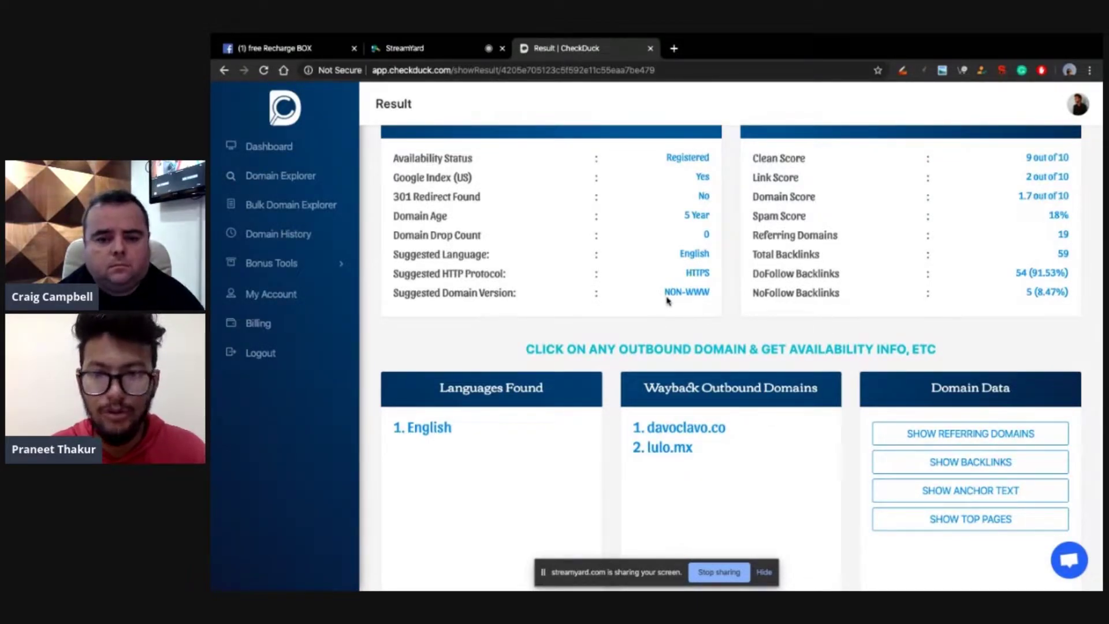
{"action": "scroll", "coordinate": [667, 300], "scroll_direction": "down", "scroll_amount": 1}
{"action": "scroll", "coordinate": [667, 300], "scroll_direction": "up", "scroll_amount": 1}
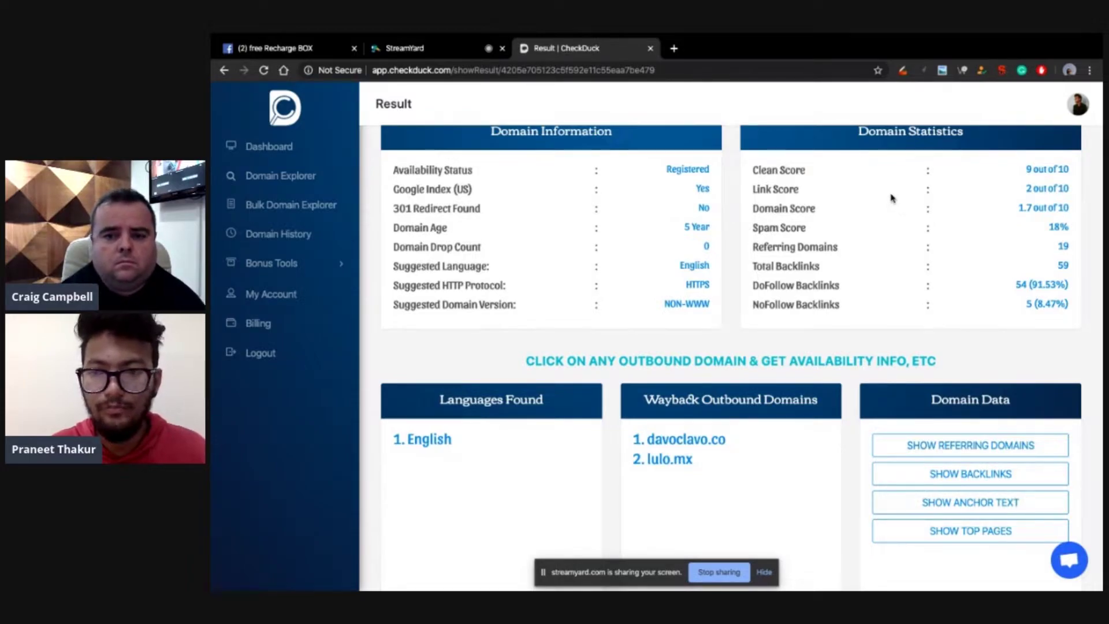
Examine the dofollow and nofollow backlink statistics and the list of Wayback outbound domains.
{"action": "right_click", "coordinate": [891, 197]}
{"action": "left_click", "coordinate": [1042, 183]}
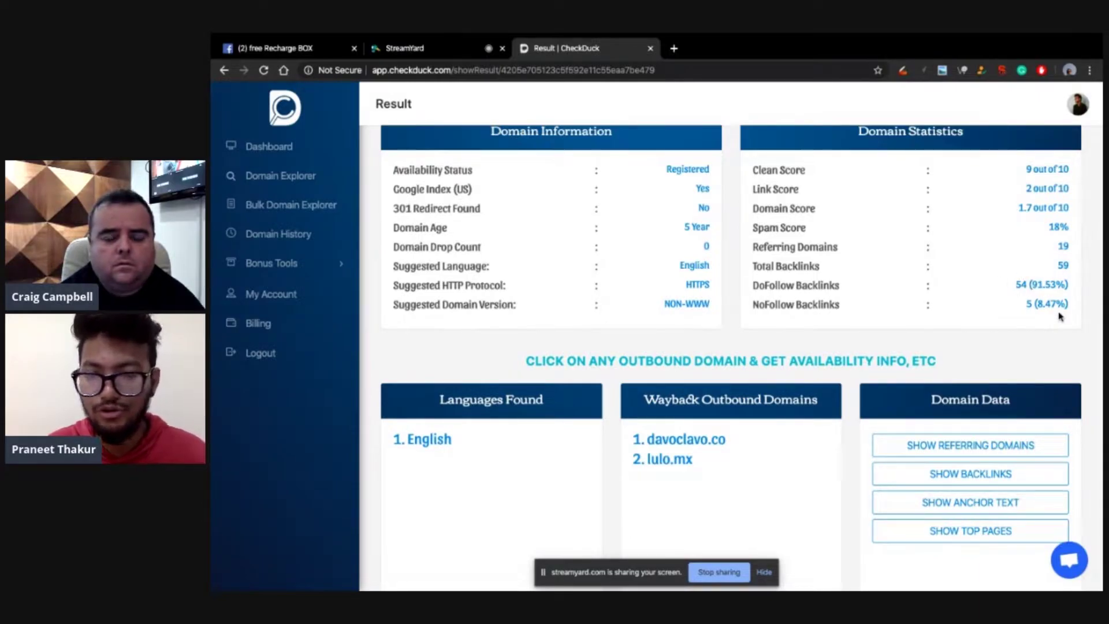
{"action": "scroll", "coordinate": [1060, 316], "scroll_direction": "down", "scroll_amount": 1}
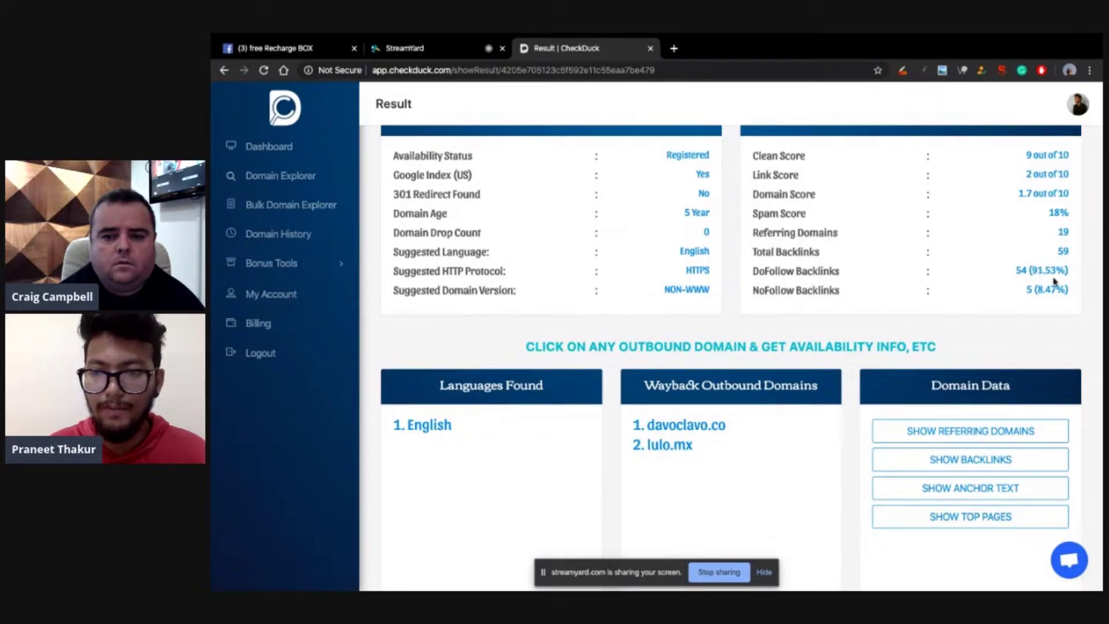
{"action": "scroll", "coordinate": [1041, 288], "scroll_direction": "up", "scroll_amount": 1}
{"action": "scroll", "coordinate": [1043, 291], "scroll_direction": "down", "scroll_amount": 3}
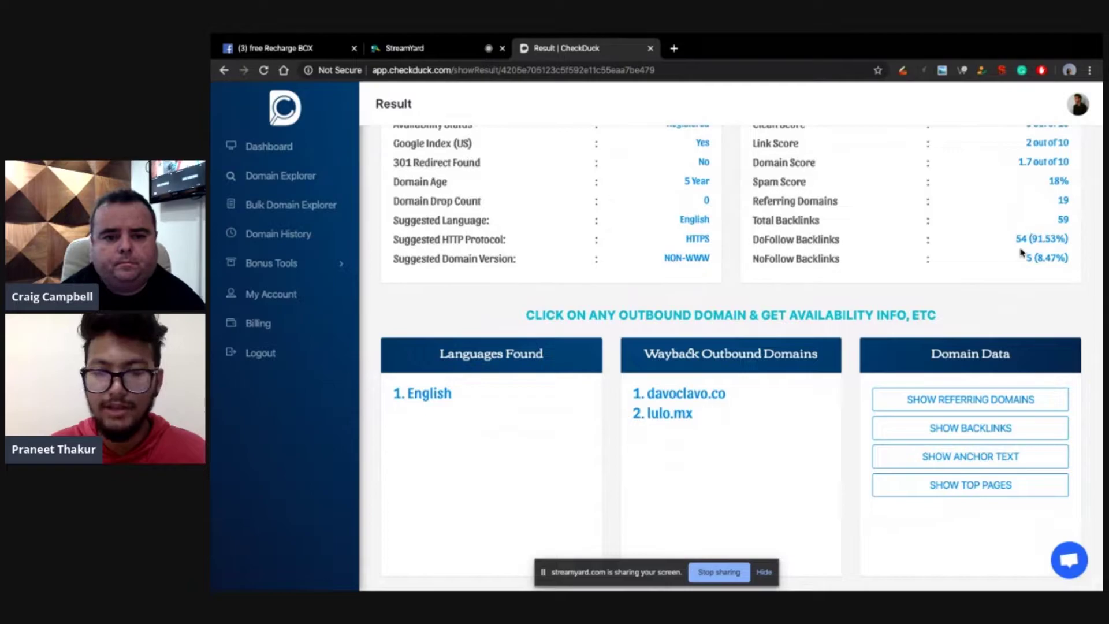
{"action": "scroll", "coordinate": [1020, 253], "scroll_direction": "up", "scroll_amount": 1}
{"action": "scroll", "coordinate": [1020, 250], "scroll_direction": "down", "scroll_amount": 3}
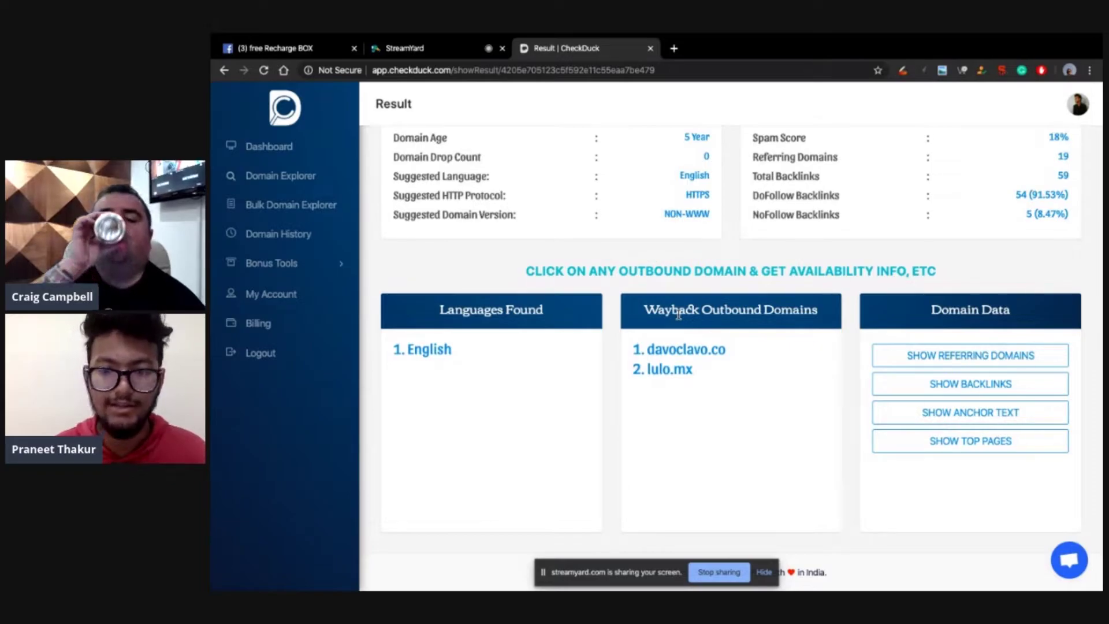
View the Top Pages and Anchor Text lists for cloudspotting.co, closing each one after viewing.
{"action": "left_click", "coordinate": [936, 441]}
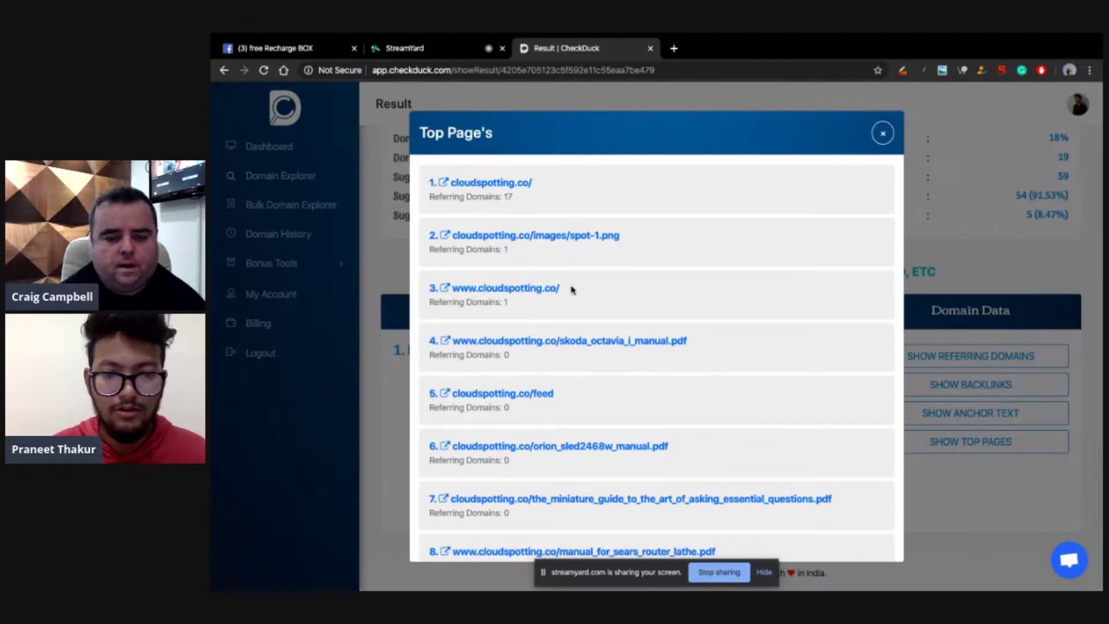
{"action": "left_click", "coordinate": [887, 139]}
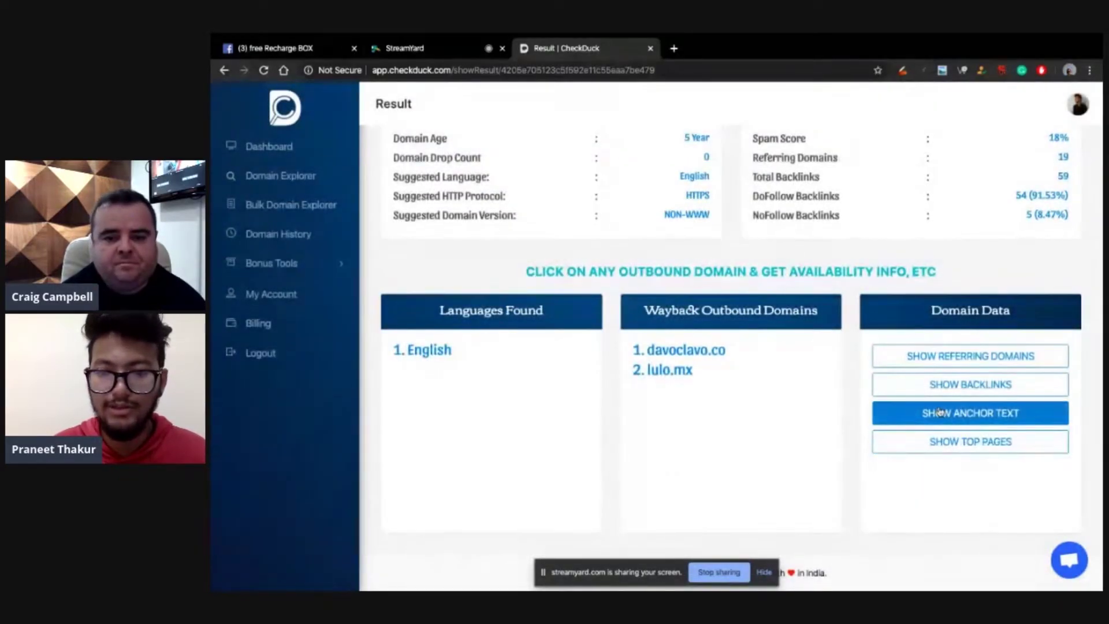
{"action": "left_click", "coordinate": [939, 411]}
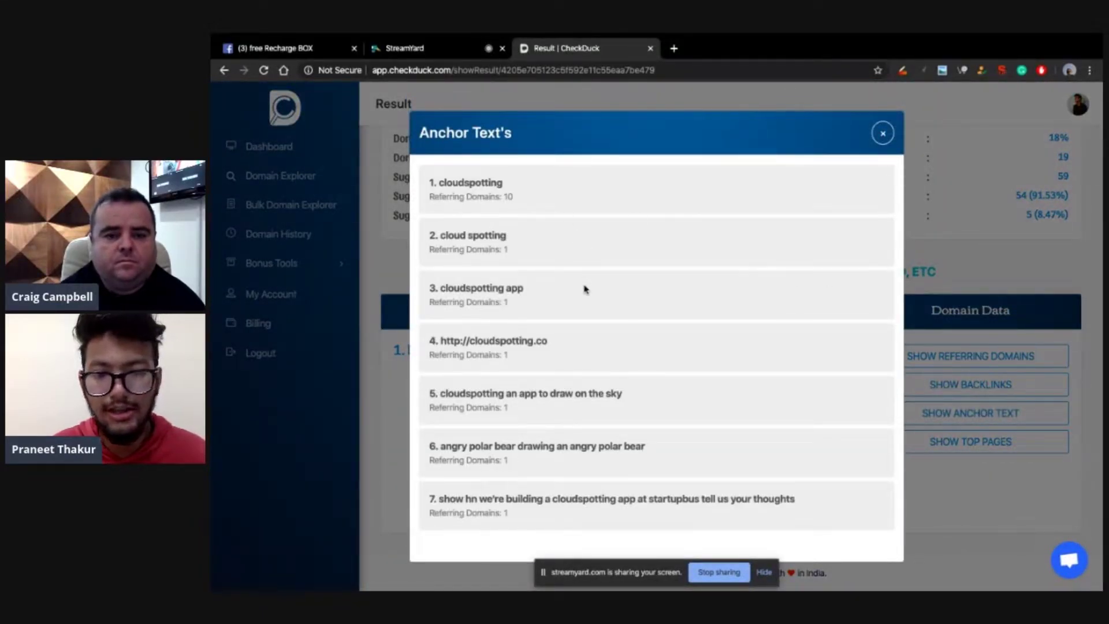
{"action": "left_click", "coordinate": [883, 133]}
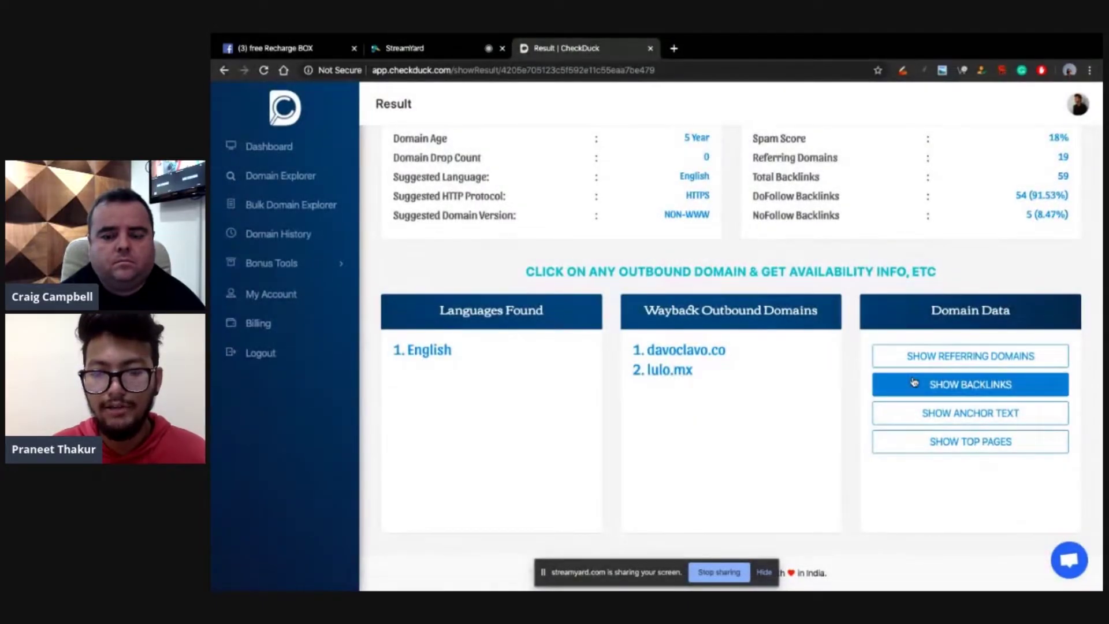
View the backlinks list, and read through the full list of referring domains with their domain and spam scores.
{"action": "left_click", "coordinate": [914, 382]}
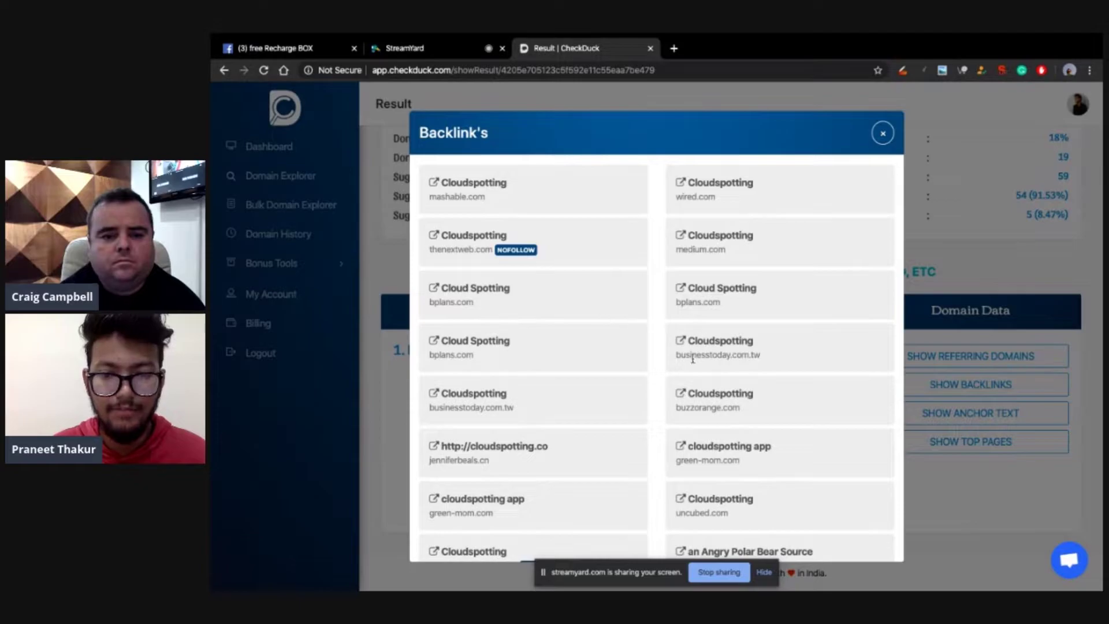
{"action": "left_click", "coordinate": [884, 134]}
{"action": "left_click", "coordinate": [946, 354]}
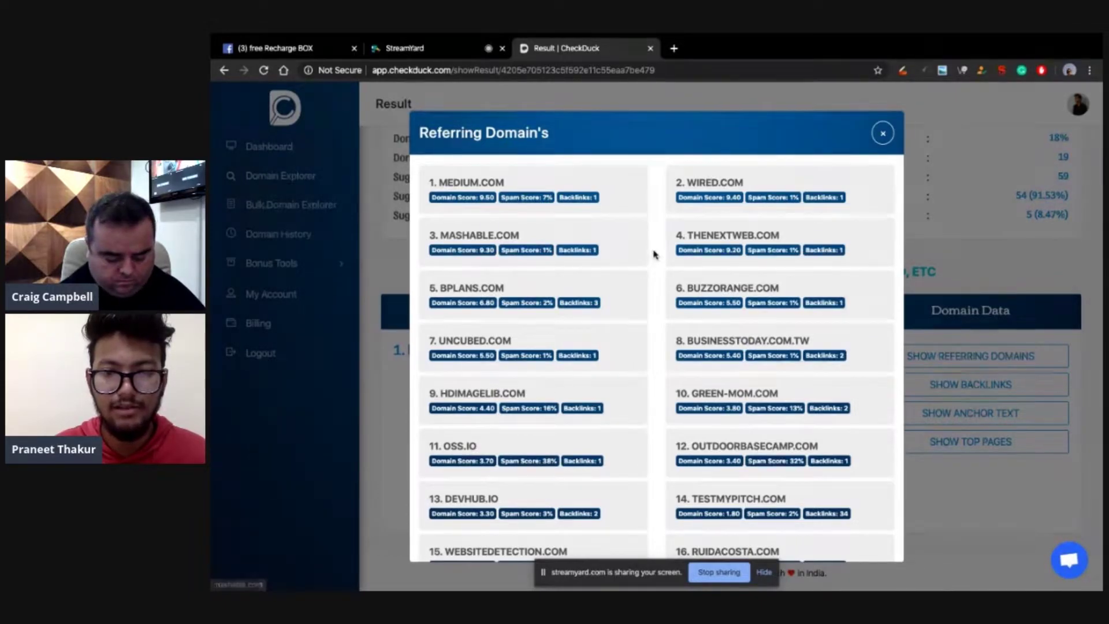
{"action": "scroll", "coordinate": [658, 256], "scroll_direction": "up", "scroll_amount": 1}
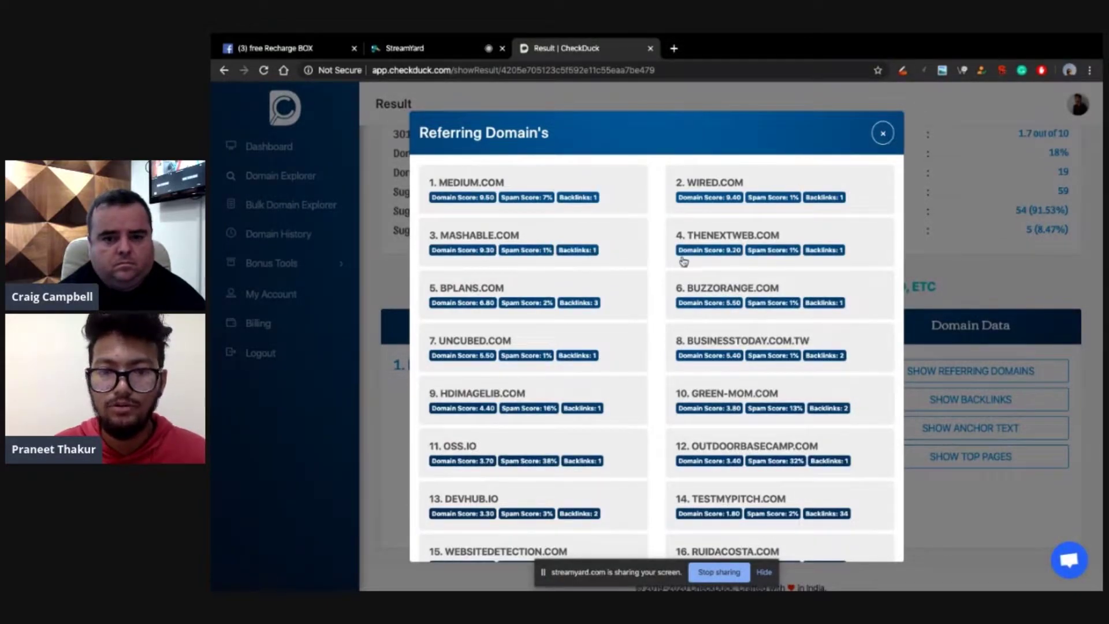
{"action": "scroll", "coordinate": [657, 277], "scroll_direction": "down", "scroll_amount": 3}
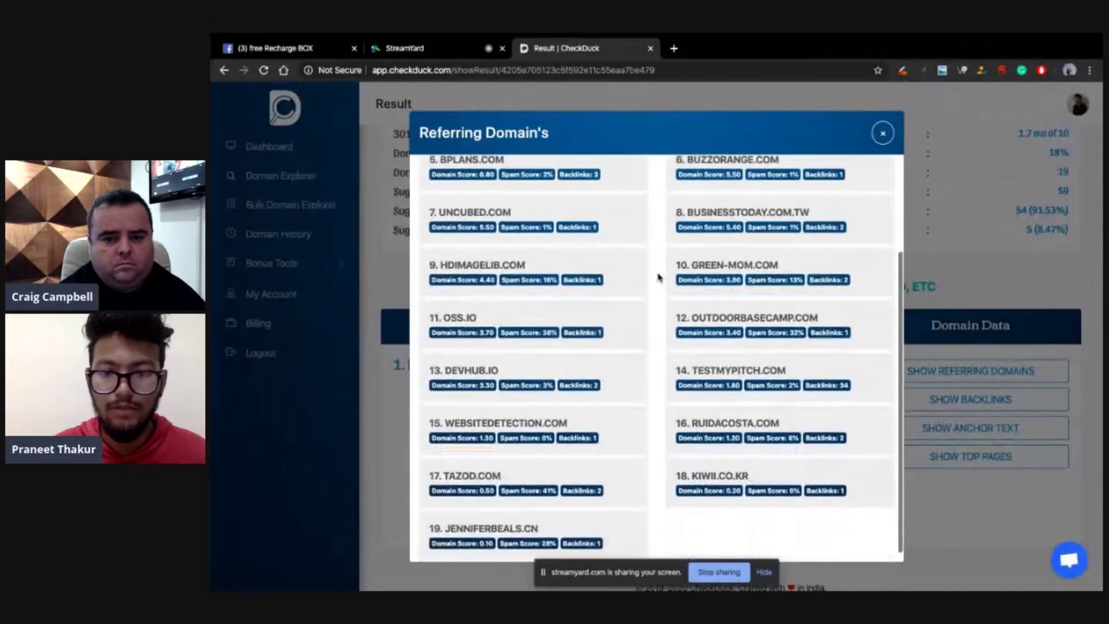
{"action": "scroll", "coordinate": [658, 277], "scroll_direction": "up", "scroll_amount": 3}
{"action": "scroll", "coordinate": [659, 277], "scroll_direction": "down", "scroll_amount": 3}
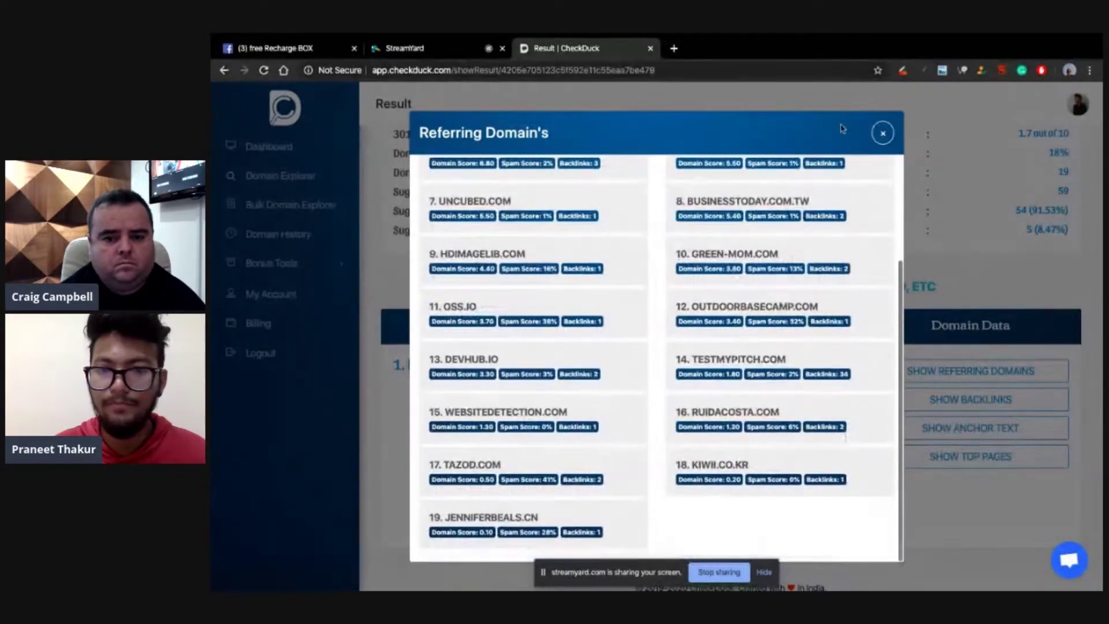
{"action": "left_click", "coordinate": [883, 134]}
Return to the score gauges and Wayback details at the start of the report.
{"action": "scroll", "coordinate": [831, 221], "scroll_direction": "down", "scroll_amount": 1}
{"action": "scroll", "coordinate": [831, 220], "scroll_direction": "up", "scroll_amount": 2}
{"action": "scroll", "coordinate": [831, 220], "scroll_direction": "up", "scroll_amount": 4}
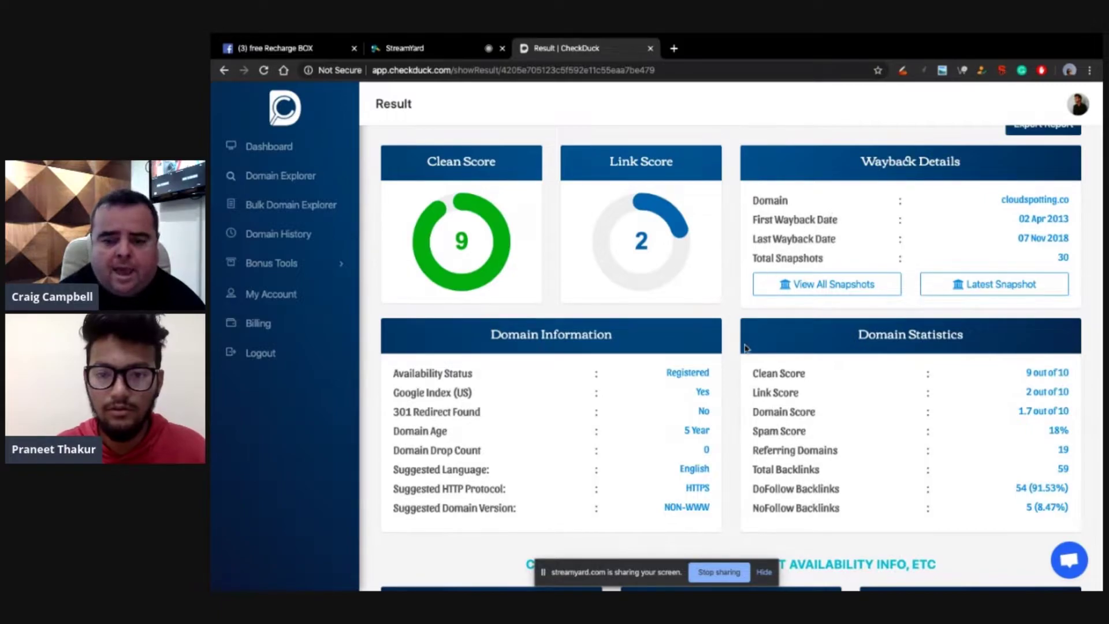
{"action": "scroll", "coordinate": [745, 347], "scroll_direction": "up", "scroll_amount": 1}
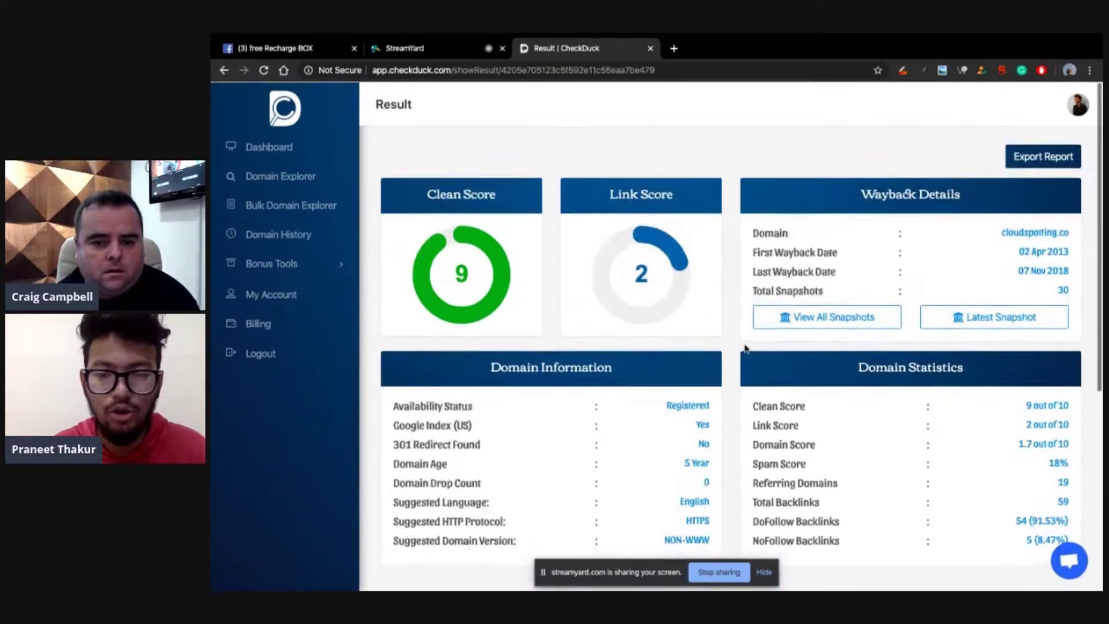
View the Top Pages list of cloudspotting.co again and close it.
{"action": "scroll", "coordinate": [745, 349], "scroll_direction": "down", "scroll_amount": 5}
{"action": "left_click", "coordinate": [986, 442]}
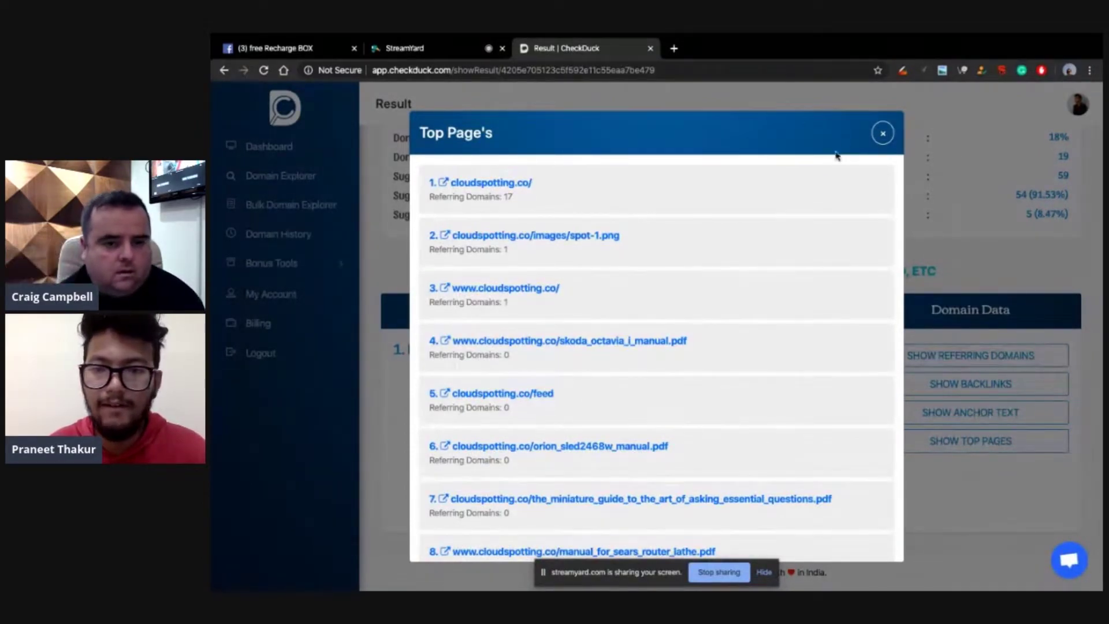
{"action": "left_click", "coordinate": [882, 133]}
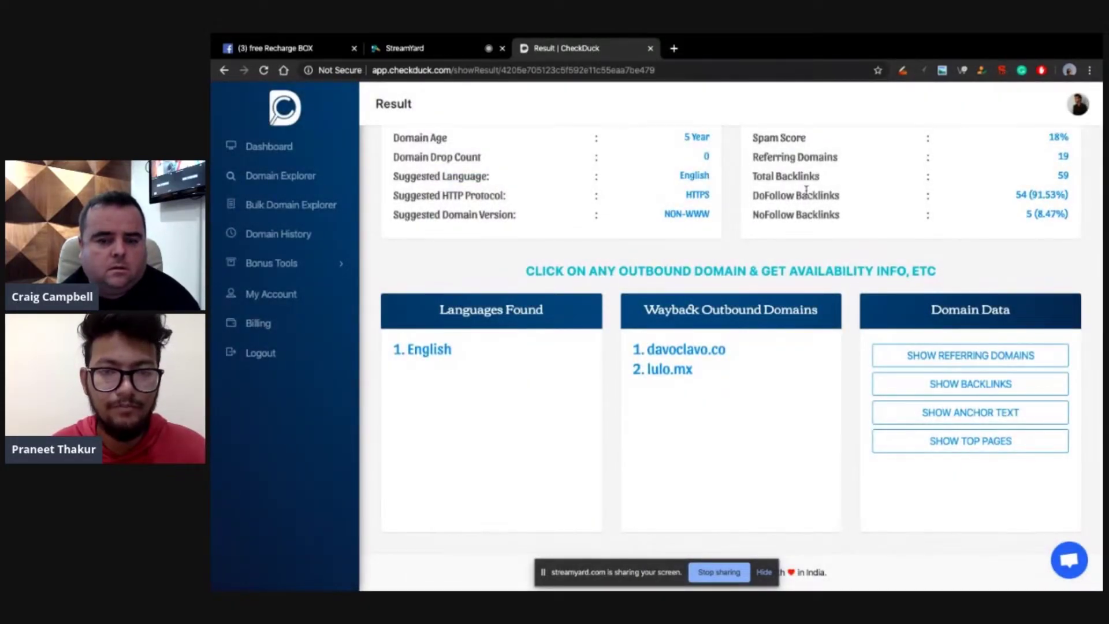
{"action": "scroll", "coordinate": [806, 189], "scroll_direction": "up", "scroll_amount": 1}
{"action": "scroll", "coordinate": [806, 190], "scroll_direction": "down", "scroll_amount": 1}
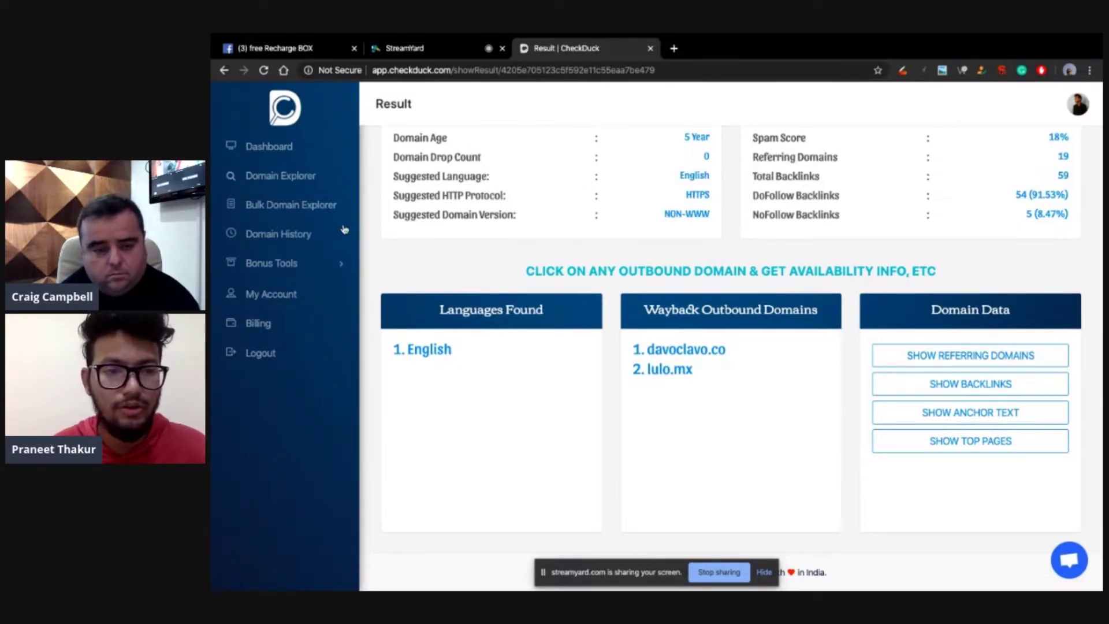
Show the list of bonus tools, return to the Dashboard and review its account figures and previously checked domains.
{"action": "left_click", "coordinate": [321, 264]}
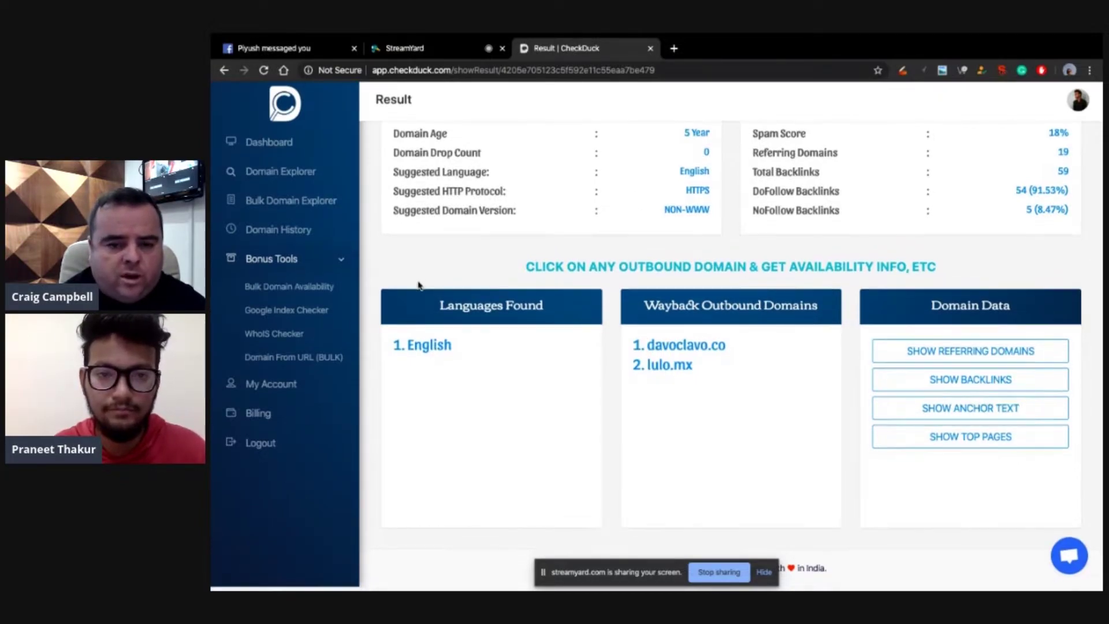
{"action": "scroll", "coordinate": [419, 285], "scroll_direction": "up", "scroll_amount": 5}
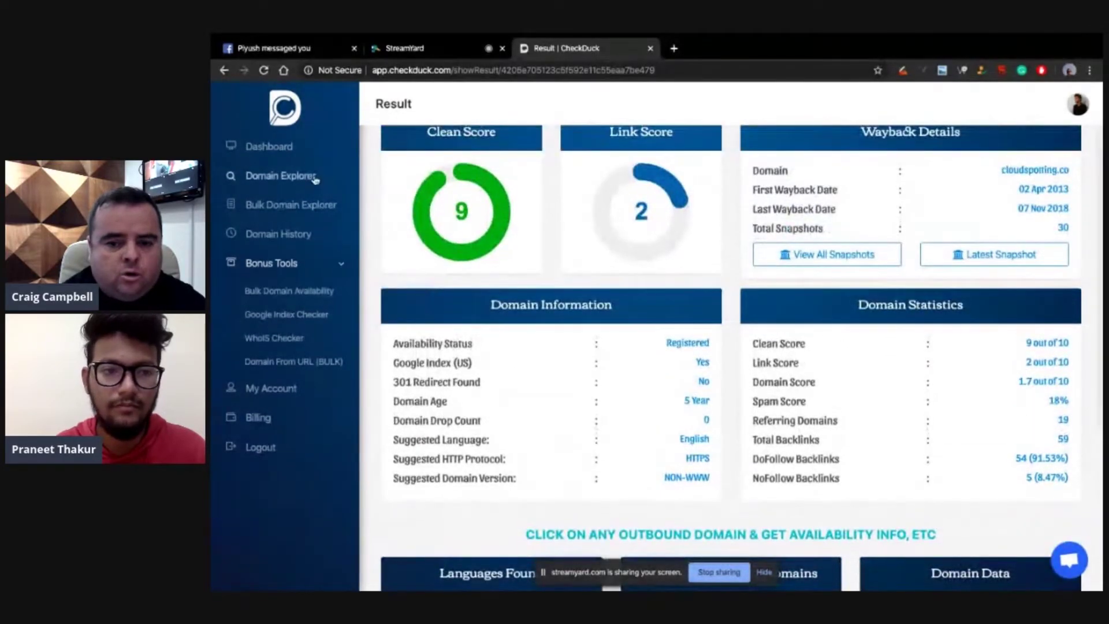
{"action": "left_click", "coordinate": [269, 146]}
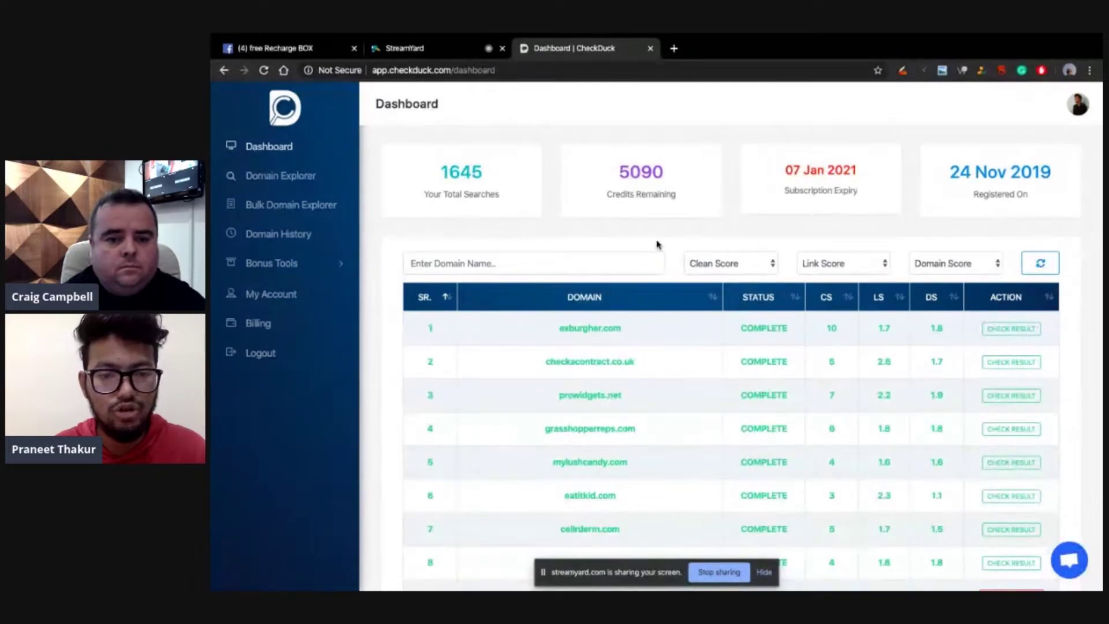
{"action": "scroll", "coordinate": [657, 244], "scroll_direction": "down", "scroll_amount": 1}
{"action": "scroll", "coordinate": [656, 244], "scroll_direction": "up", "scroll_amount": 1}
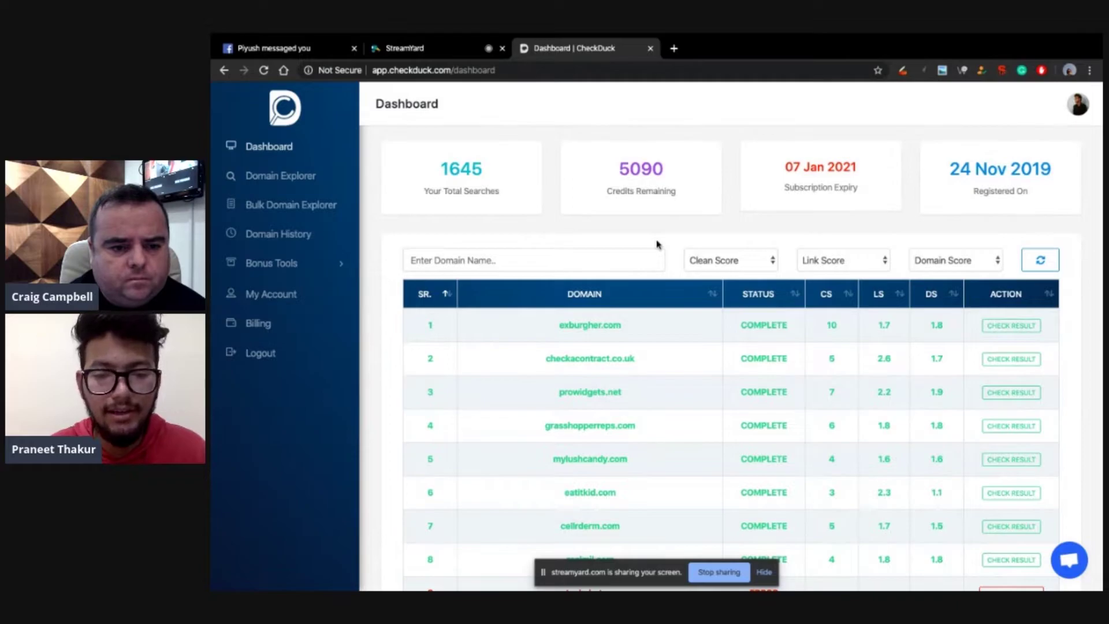
{"action": "scroll", "coordinate": [657, 242], "scroll_direction": "down", "scroll_amount": 2}
{"action": "scroll", "coordinate": [657, 242], "scroll_direction": "up", "scroll_amount": 1}
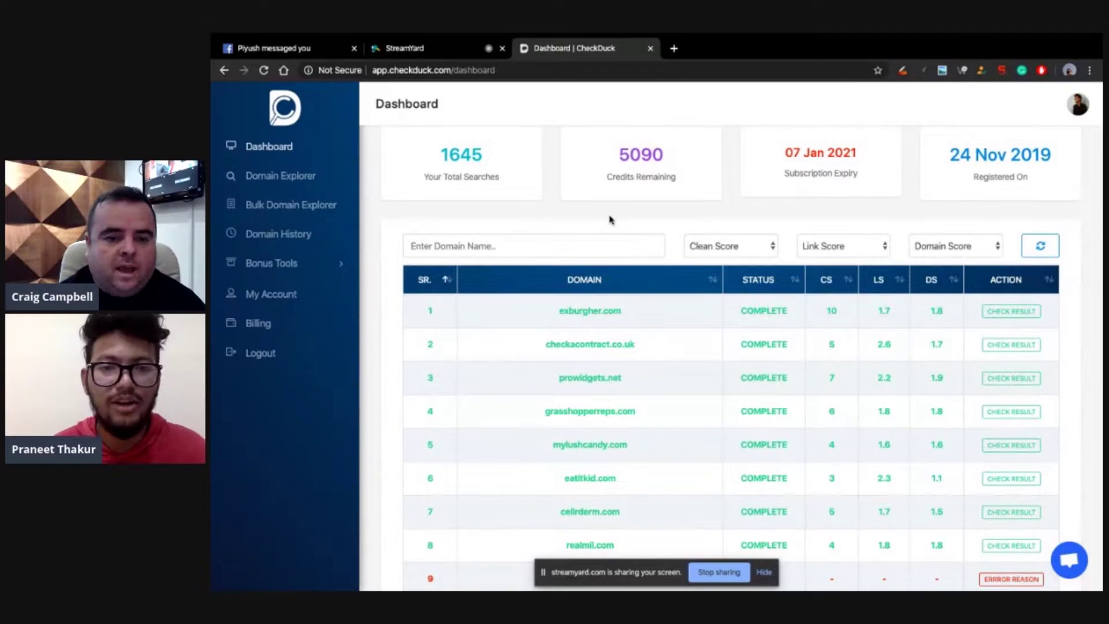
Open the Bulk Domain Explorer for entering domains, and load expireddomains.net in a new browser tab.
{"action": "left_click", "coordinate": [291, 205]}
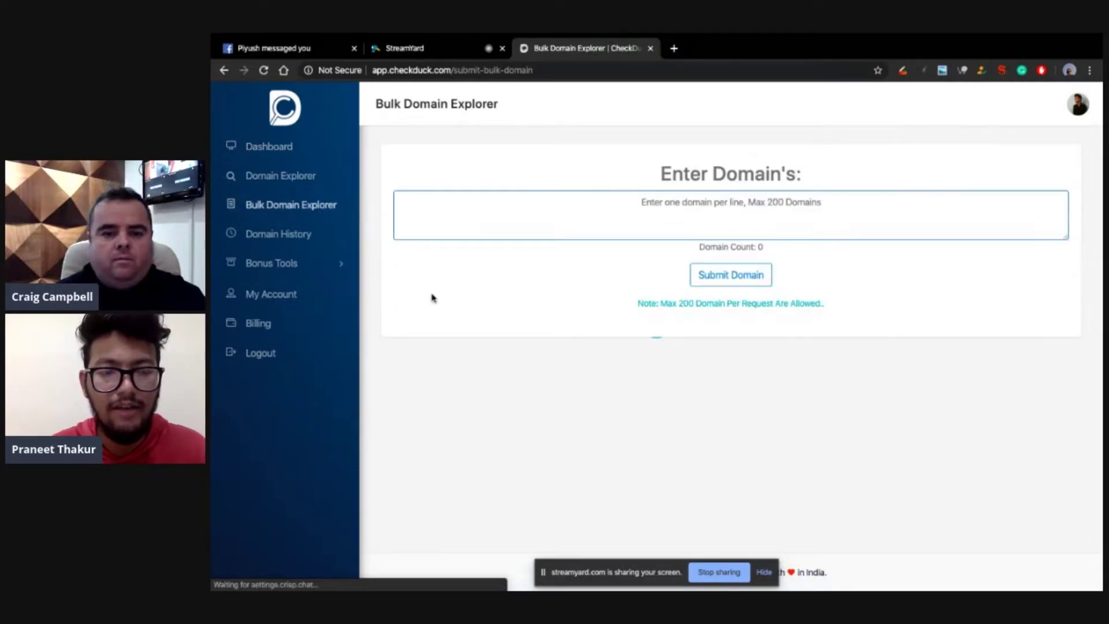
{"action": "left_click", "coordinate": [575, 228]}
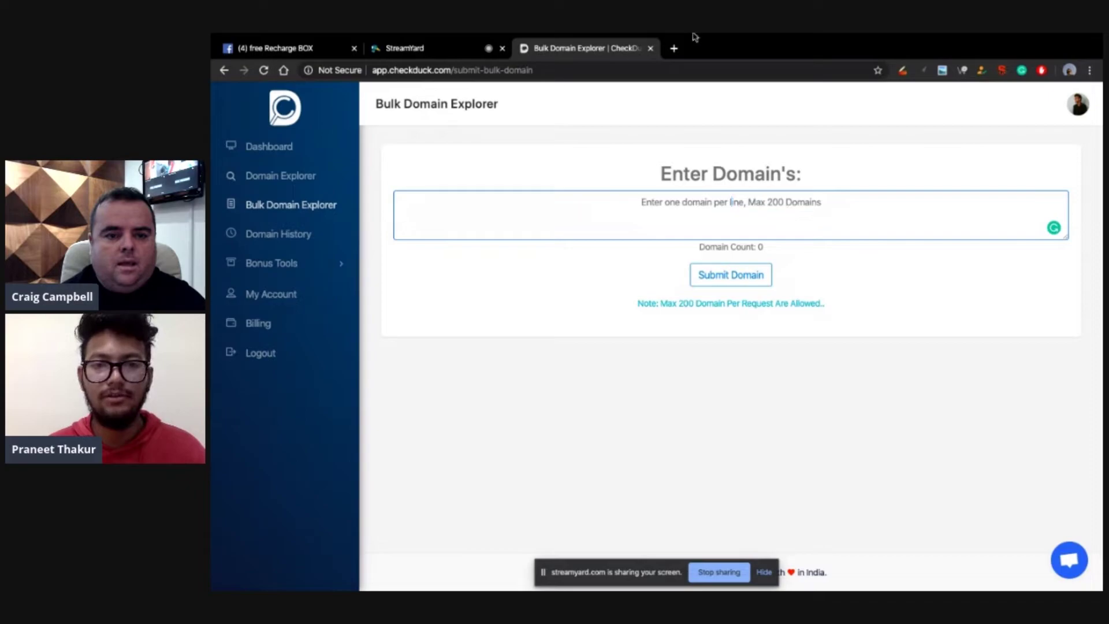
{"action": "left_click", "coordinate": [673, 48]}
{"action": "type", "text": "ex"}
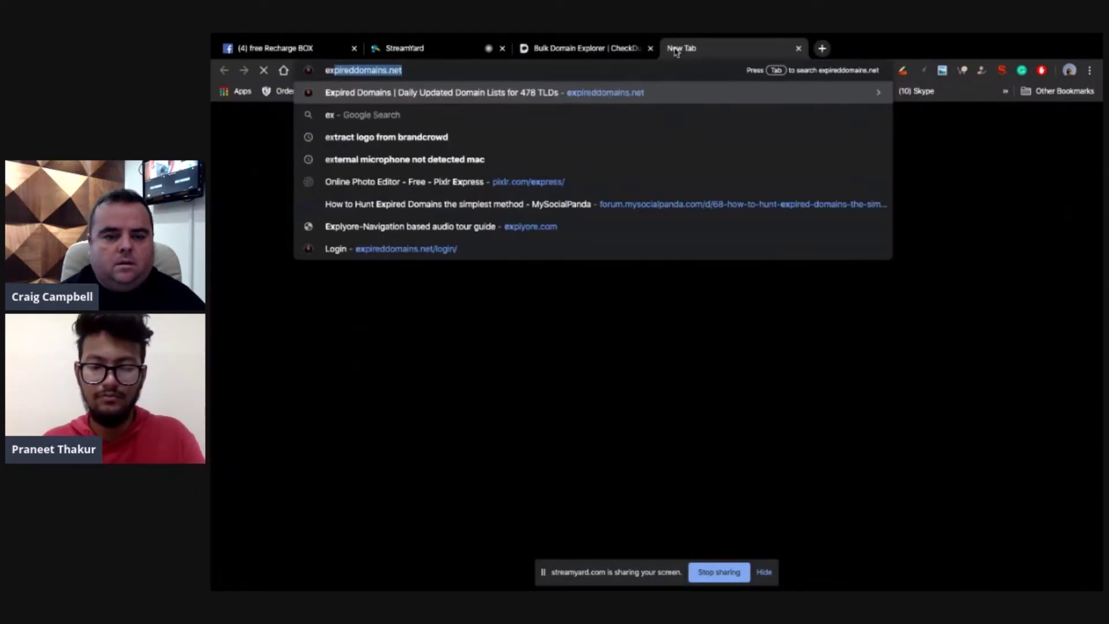
{"action": "type", "text": "pir"}
{"action": "key", "text": "Return"}
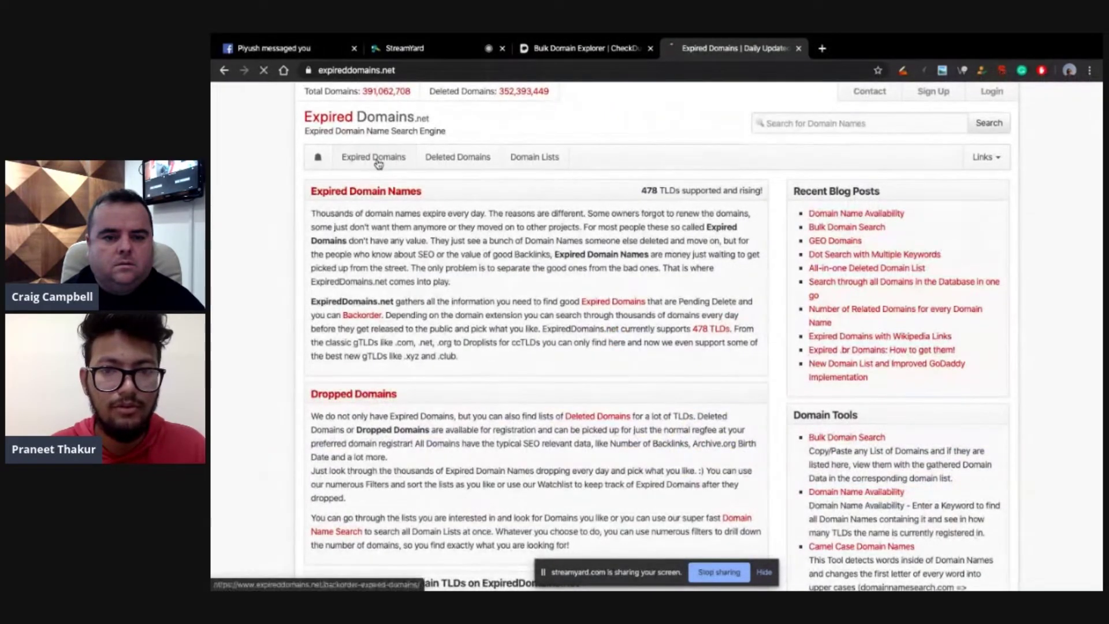
View the public Expired Domains list and log in to the ExpiredDomains.net member area with the prefilled credentials.
{"action": "left_click", "coordinate": [378, 164]}
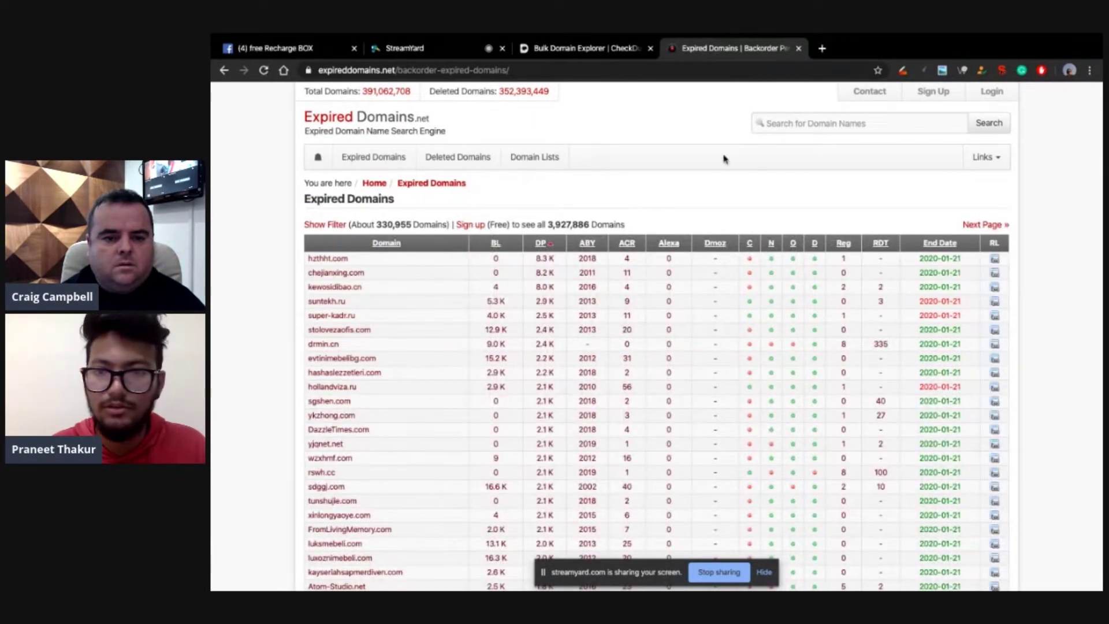
{"action": "left_click", "coordinate": [991, 91]}
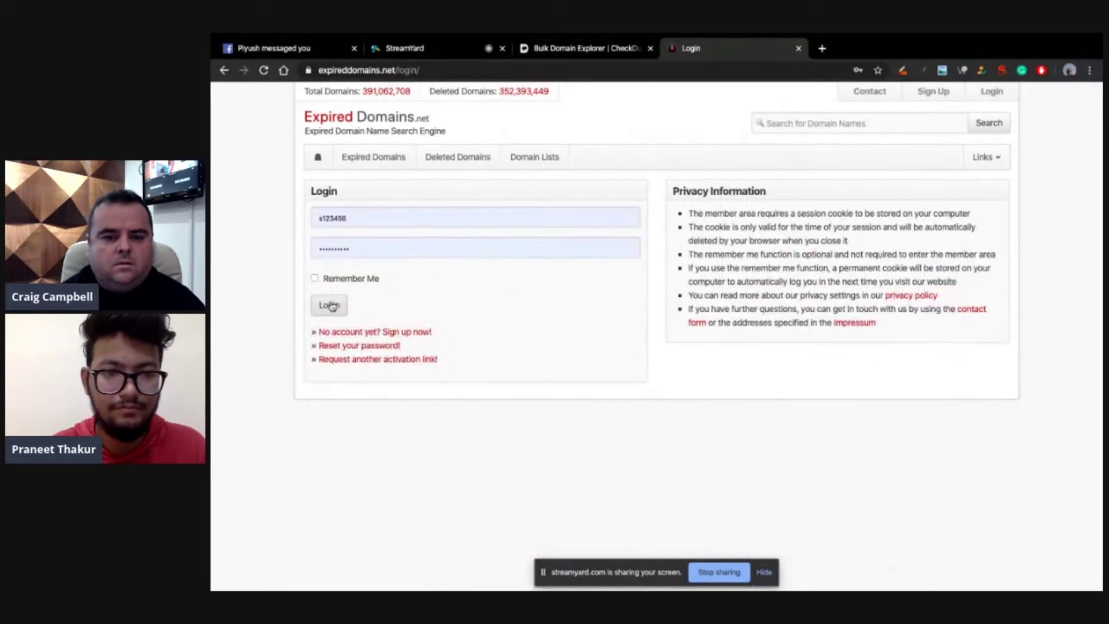
{"action": "left_click", "coordinate": [329, 305]}
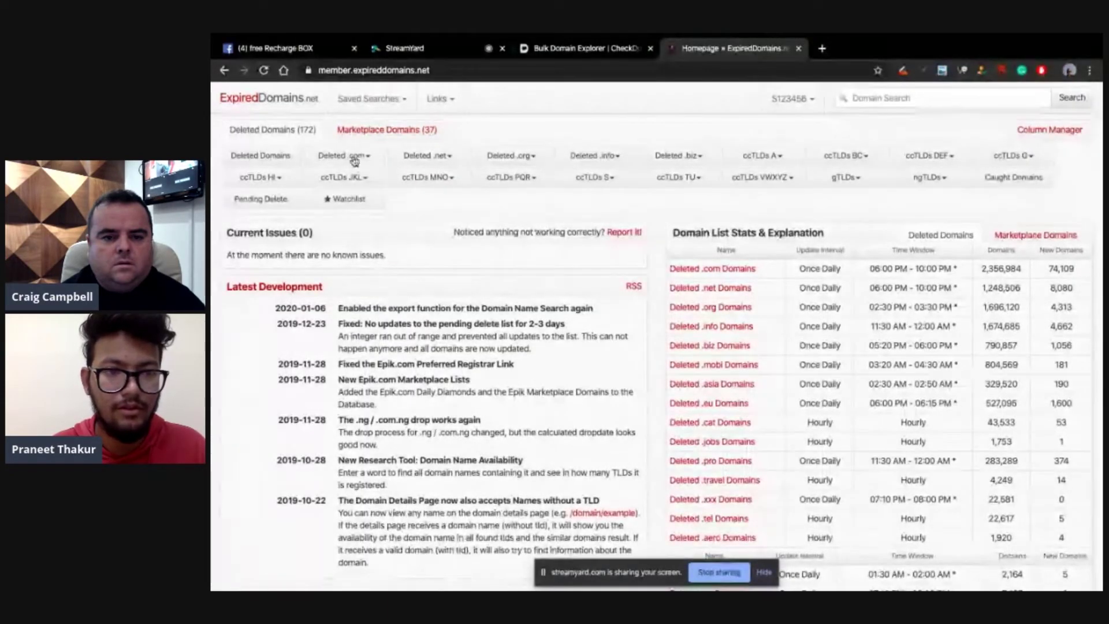
Open the Deleted .com domains list and enter "tech" as the filter term for the domain names.
{"action": "left_click", "coordinate": [353, 157]}
{"action": "left_click", "coordinate": [341, 183]}
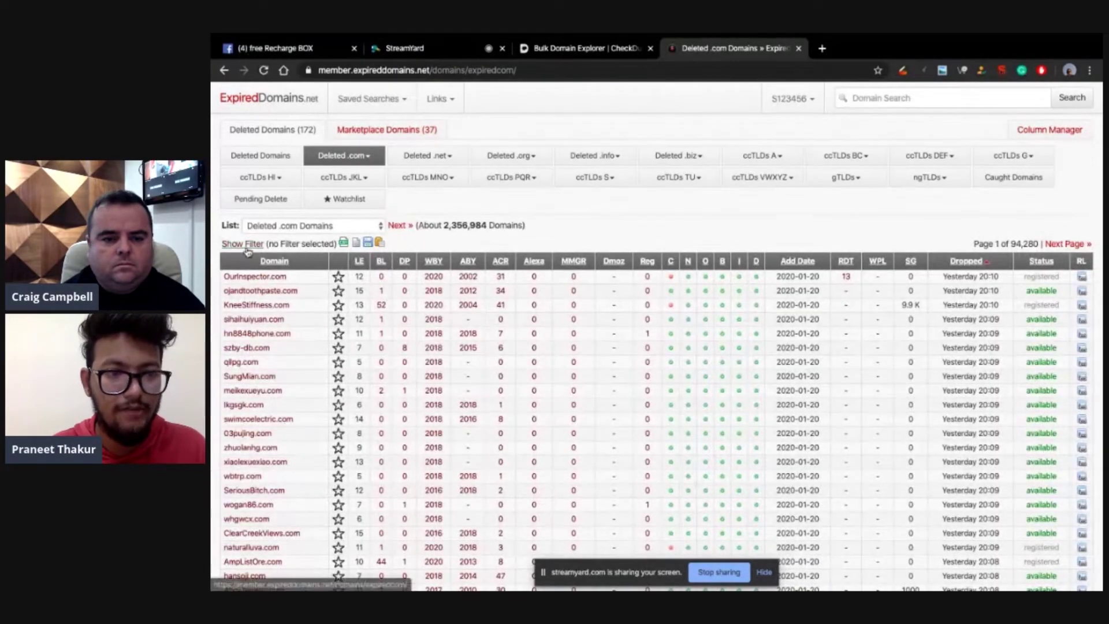
{"action": "left_click", "coordinate": [242, 244]}
{"action": "left_click", "coordinate": [331, 293]}
{"action": "type", "text": "to"}
Set the minimum Majestic Ext BL to 30 and apply the filter to the deleted .com domains.
{"action": "left_click", "coordinate": [438, 227]}
{"action": "left_click", "coordinate": [315, 317]}
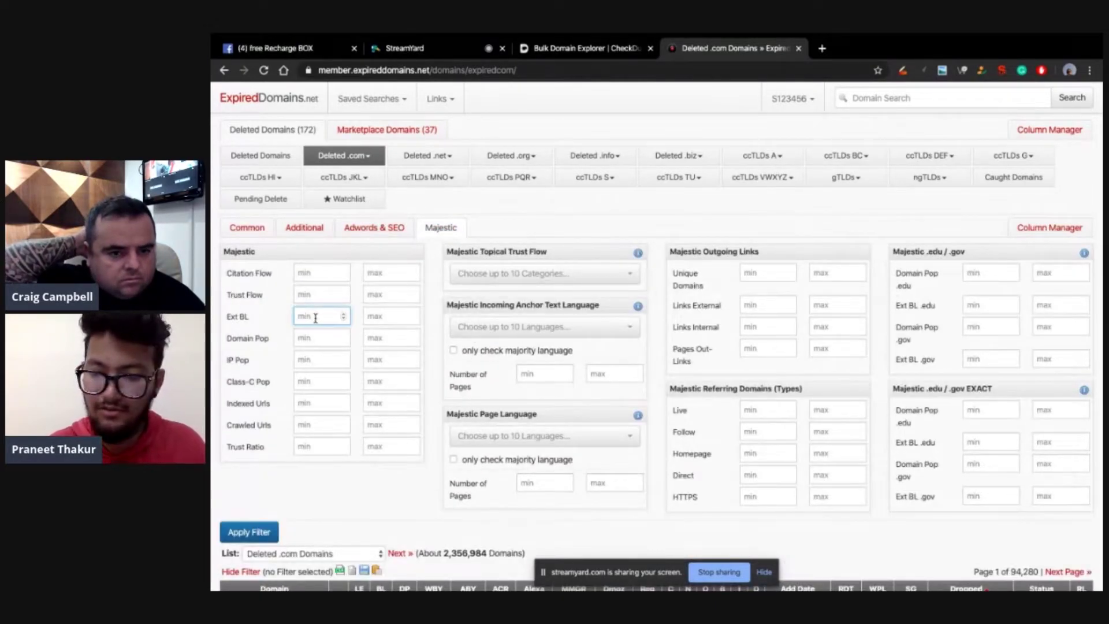
{"action": "type", "text": "30"}
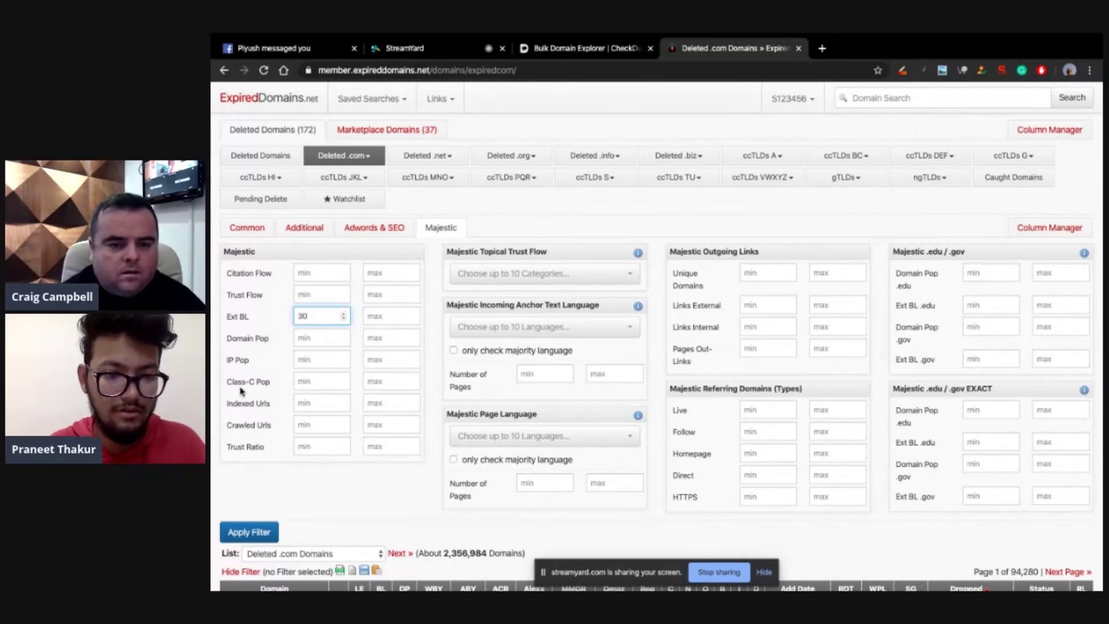
{"action": "left_click", "coordinate": [246, 532]}
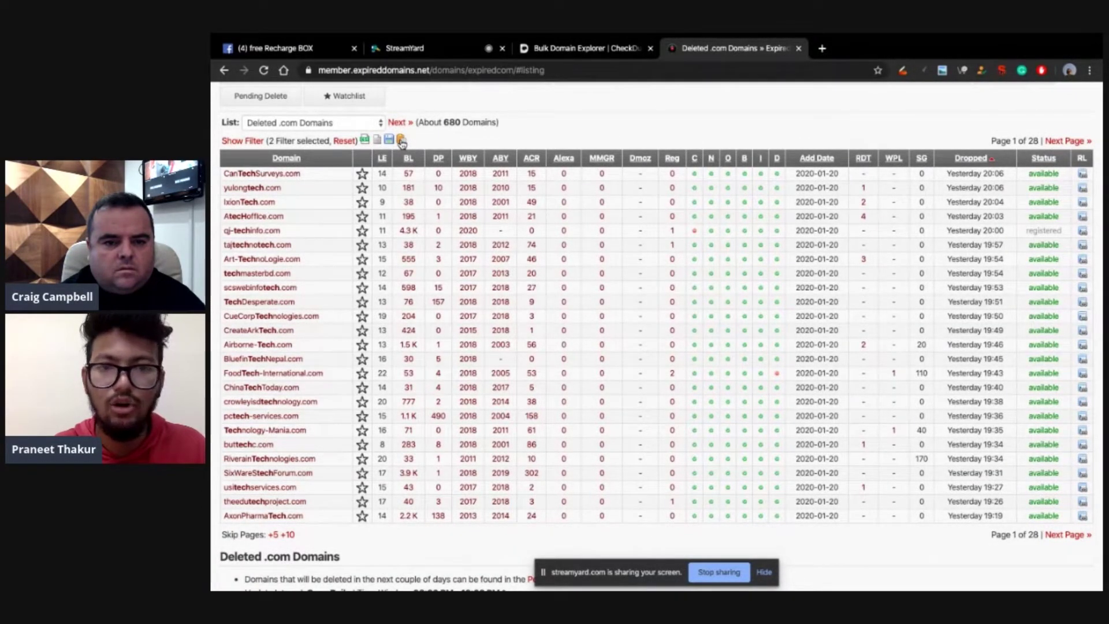
Paste the domain list copied from ExpiredDomains.net into CheckDuck's Bulk Domain Explorer and submit it.
{"action": "left_click", "coordinate": [553, 48]}
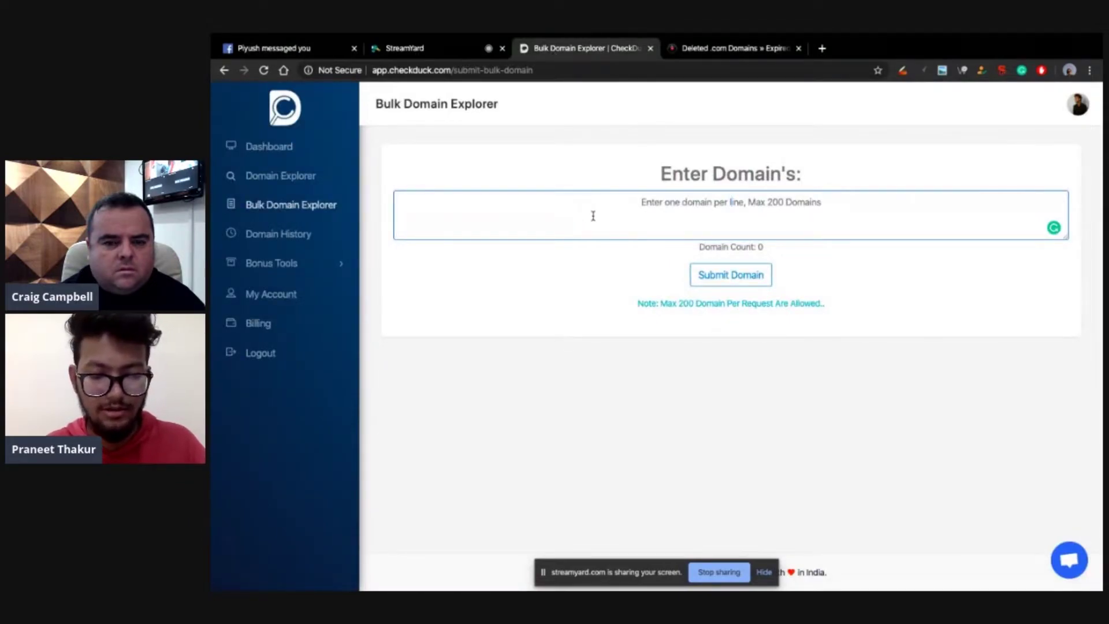
{"action": "key", "text": "ctrl+v"}
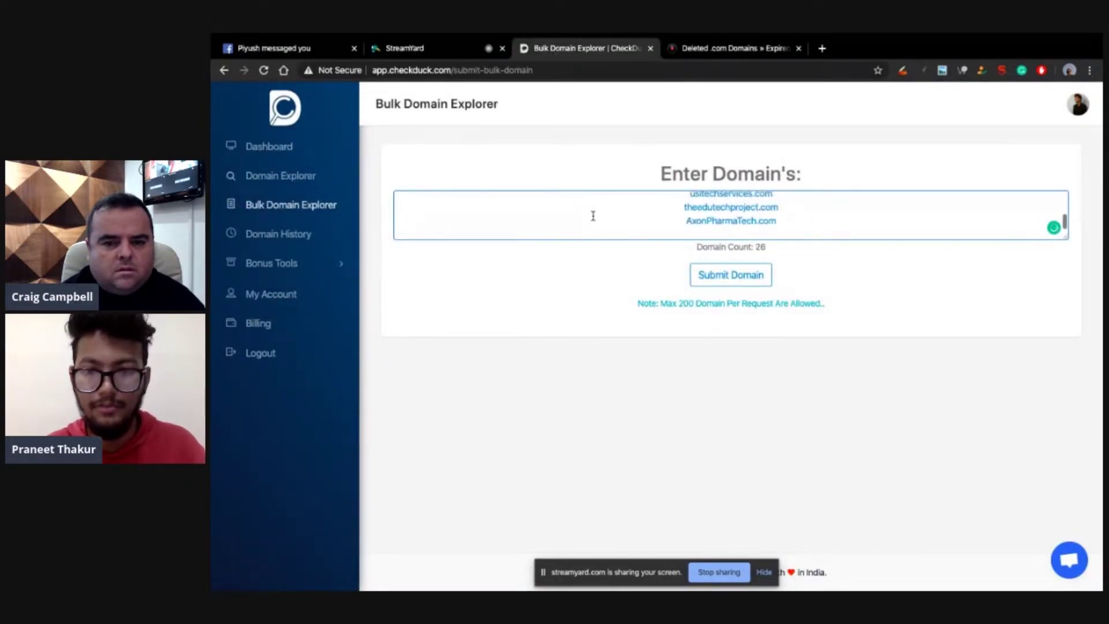
{"action": "left_click", "coordinate": [748, 276]}
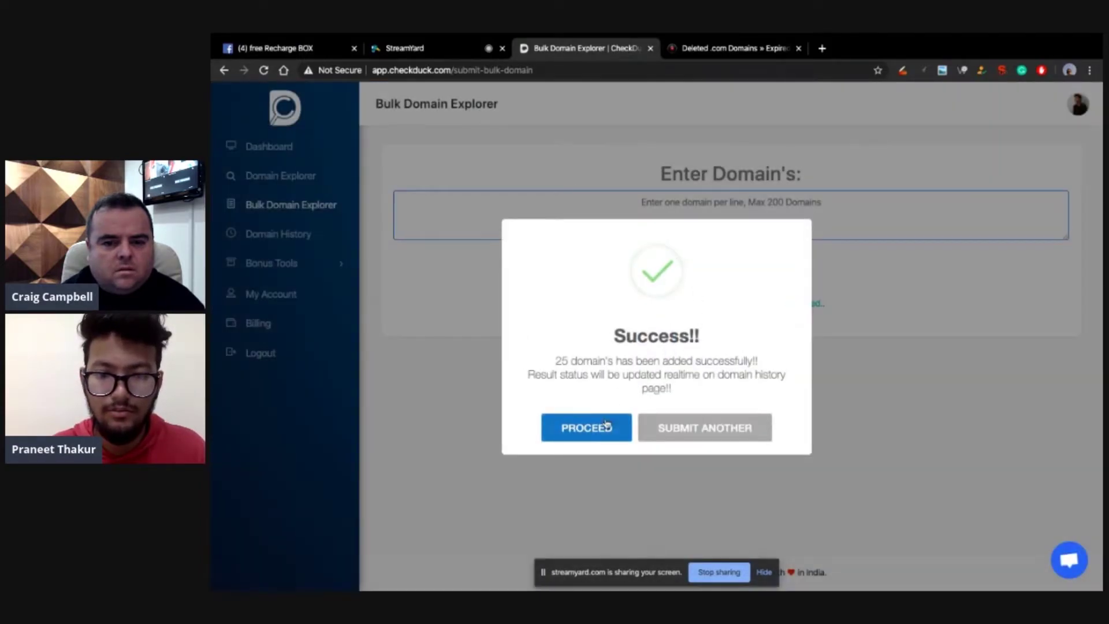
Proceed to the submitted bulk job and review the processing status and scores of its domains.
{"action": "left_click", "coordinate": [604, 427]}
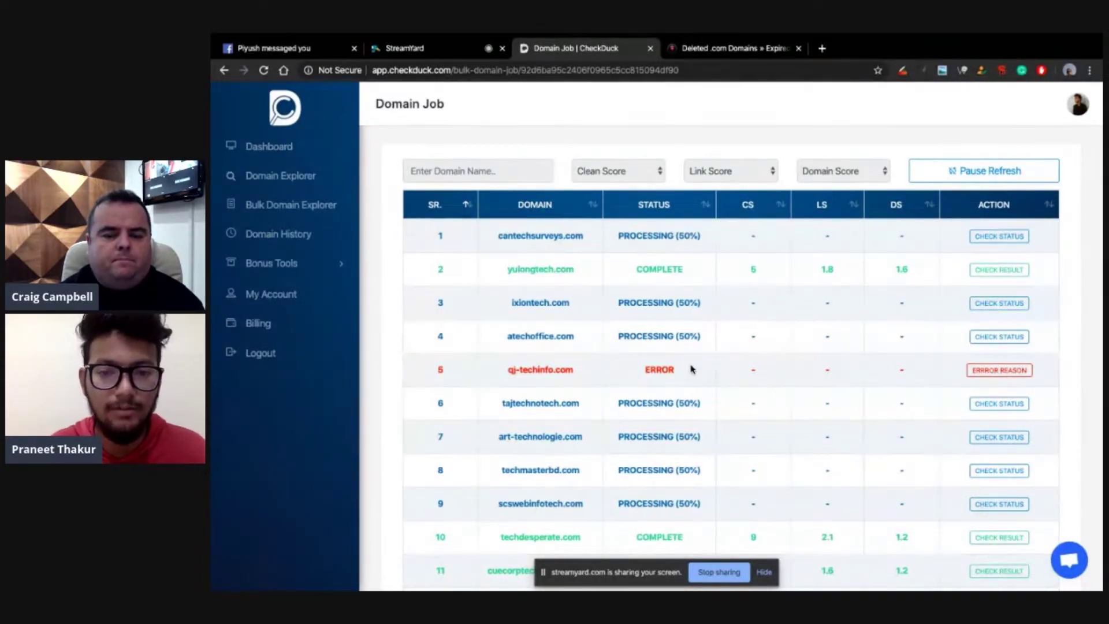
{"action": "scroll", "coordinate": [691, 369], "scroll_direction": "down", "scroll_amount": 1}
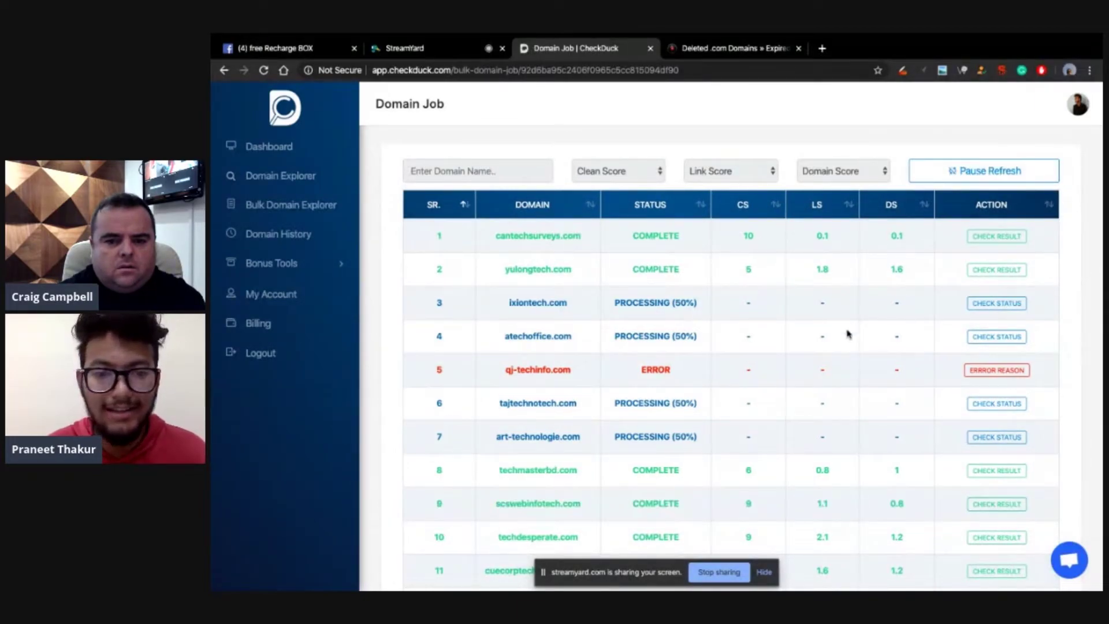
{"action": "scroll", "coordinate": [848, 334], "scroll_direction": "down", "scroll_amount": 2}
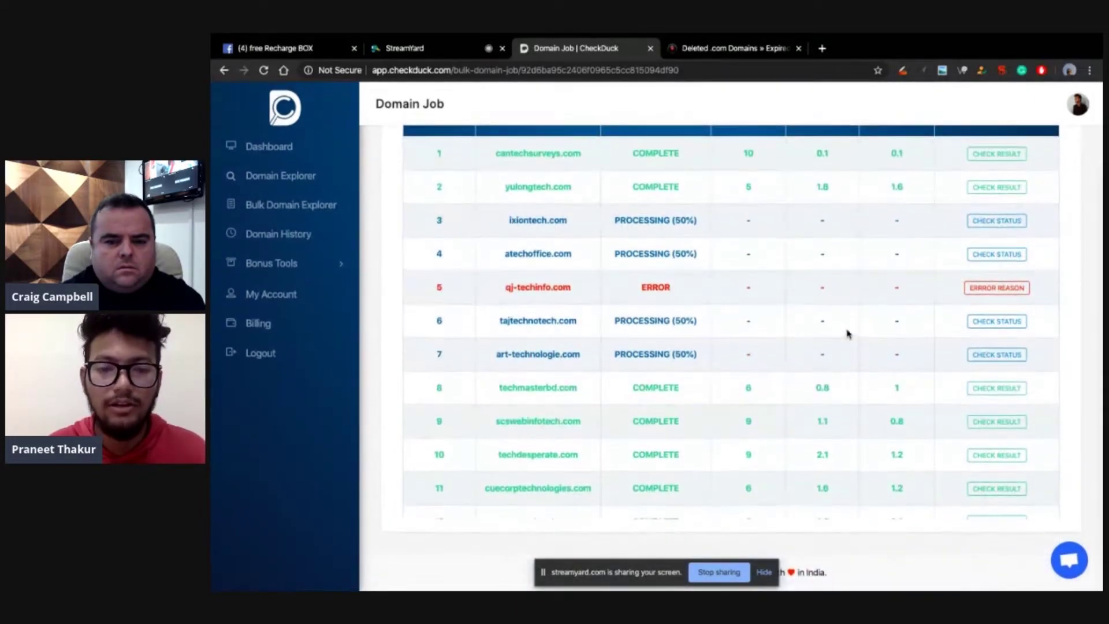
{"action": "scroll", "coordinate": [848, 334], "scroll_direction": "up", "scroll_amount": 2}
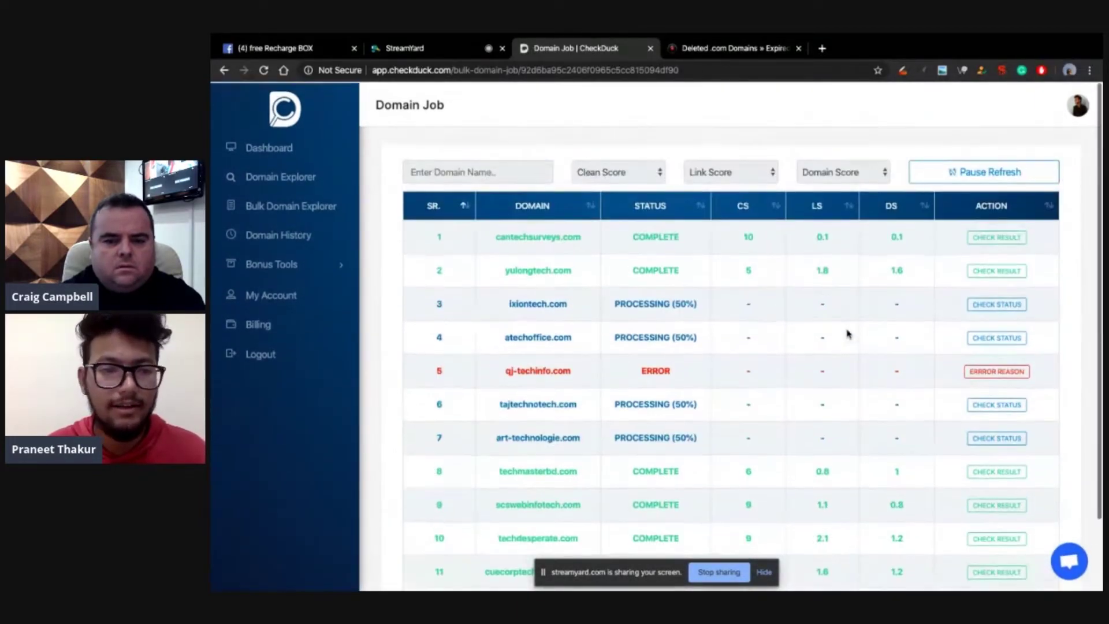
Open the Billing page in a separate tab and review the subscription, credit and transaction information.
{"action": "middle_click", "coordinate": [306, 330]}
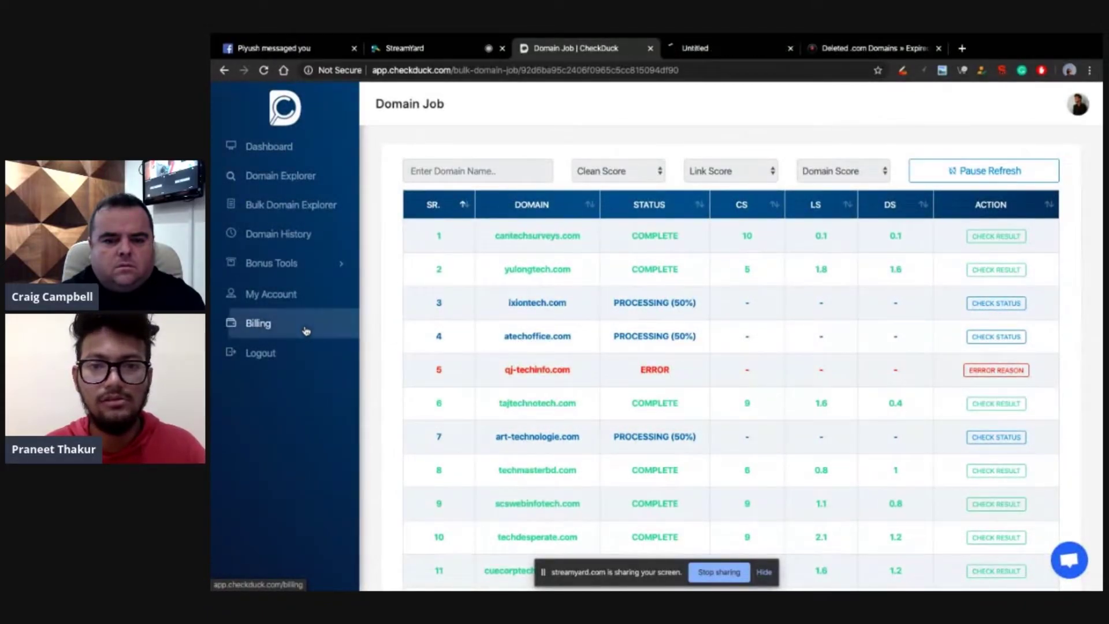
{"action": "left_click", "coordinate": [729, 49]}
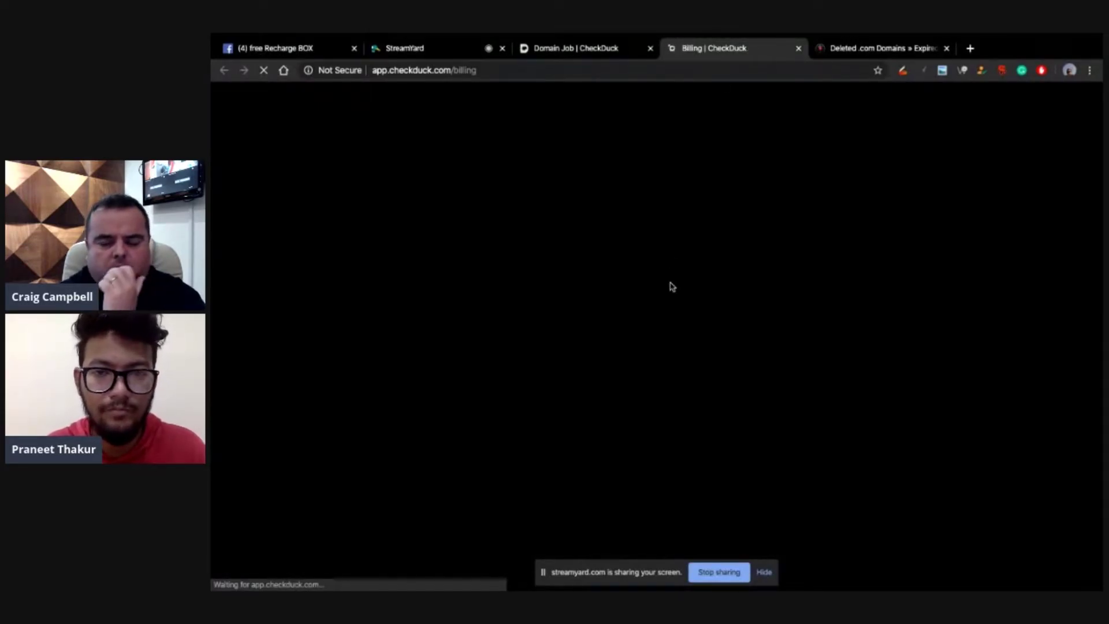
{"action": "scroll", "coordinate": [671, 286], "scroll_direction": "down", "scroll_amount": 1}
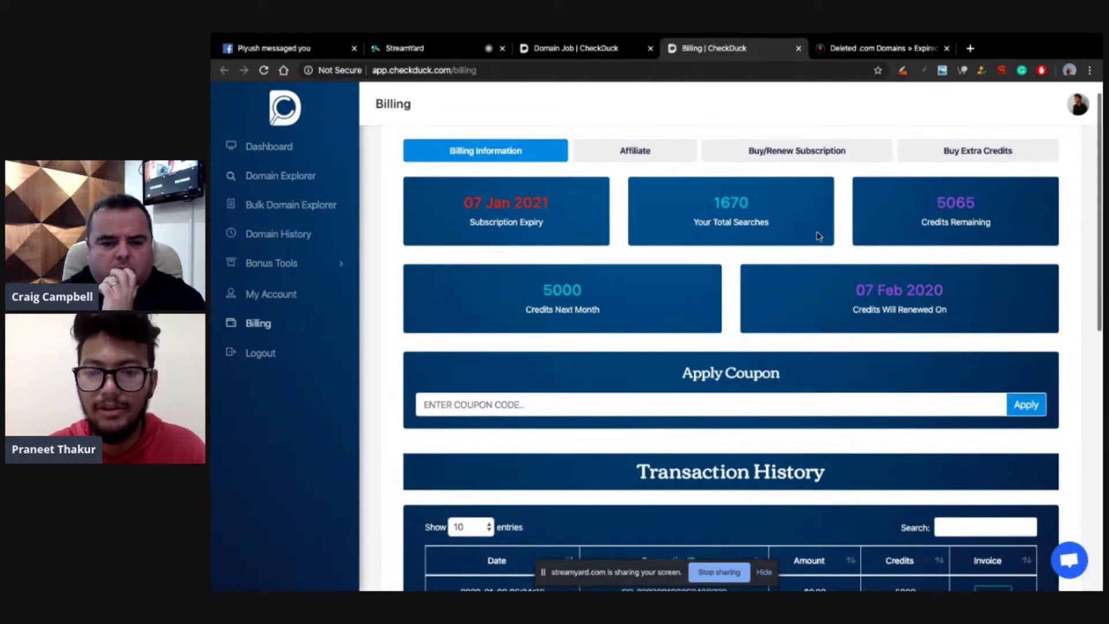
{"action": "scroll", "coordinate": [818, 236], "scroll_direction": "down", "scroll_amount": 1}
{"action": "scroll", "coordinate": [818, 236], "scroll_direction": "up", "scroll_amount": 1}
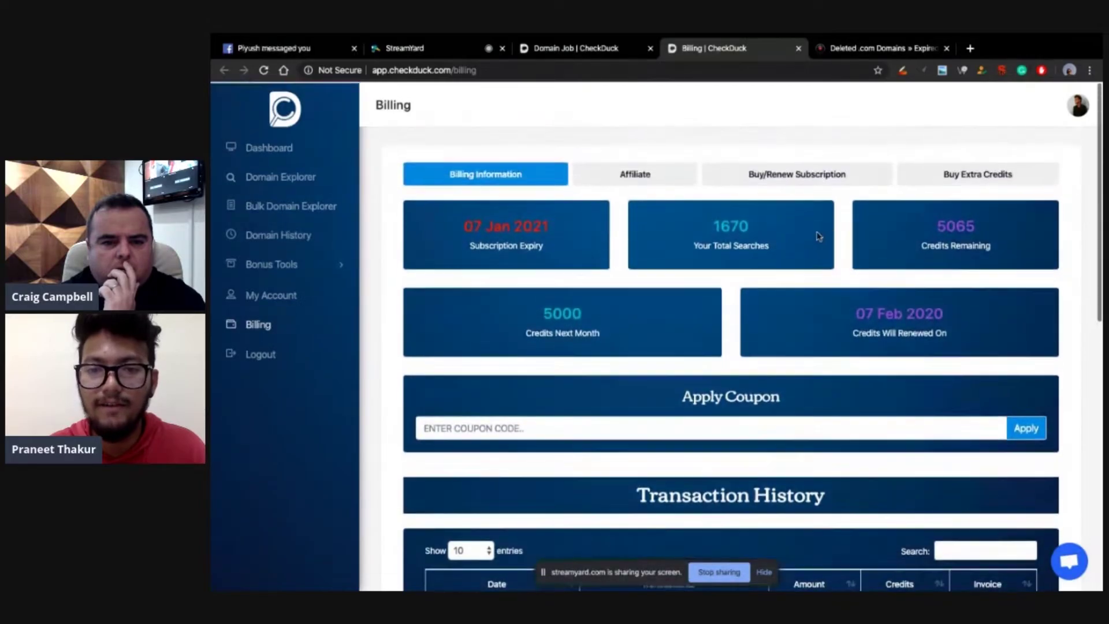
Review the subscription plans and the extra-credit offer, entering 2000 credits without buying, and close the Billing page.
{"action": "left_click", "coordinate": [830, 173]}
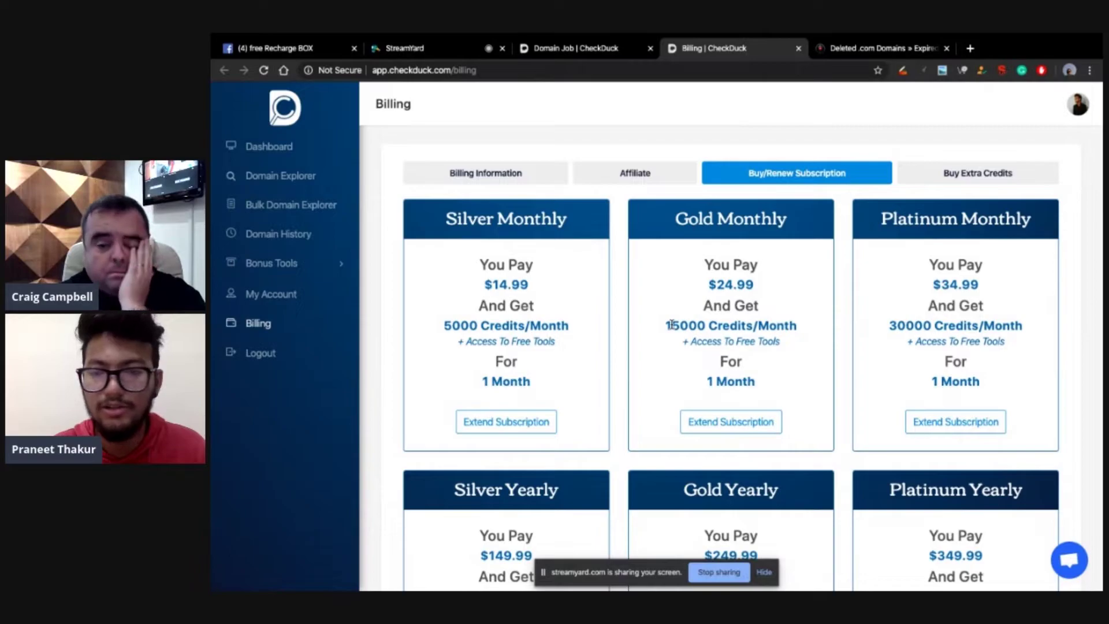
{"action": "left_click", "coordinate": [972, 177]}
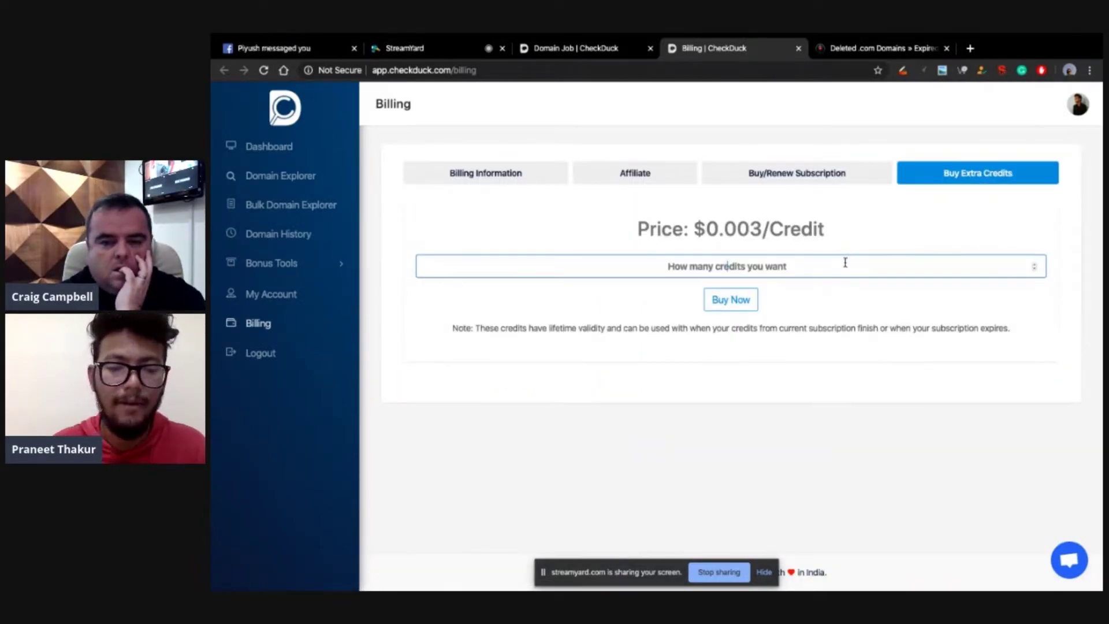
{"action": "type", "text": "2000"}
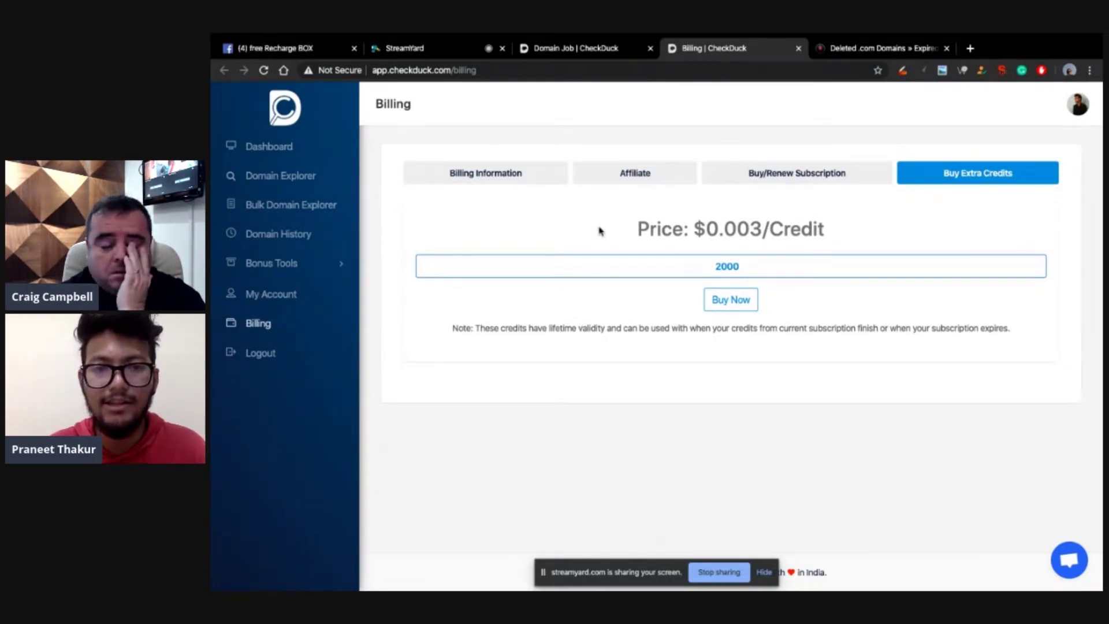
{"action": "left_click", "coordinate": [798, 48]}
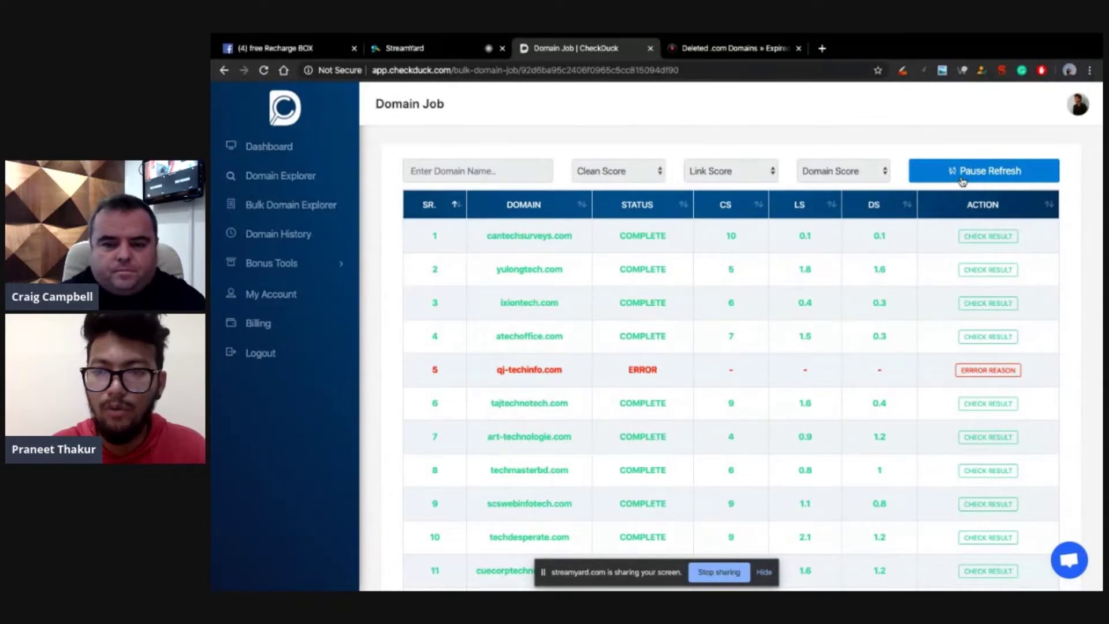
Pause the job's automatic refresh and filter its domains by Clean Score 4 & Above and Link Score 1 & Above.
{"action": "left_click", "coordinate": [962, 180]}
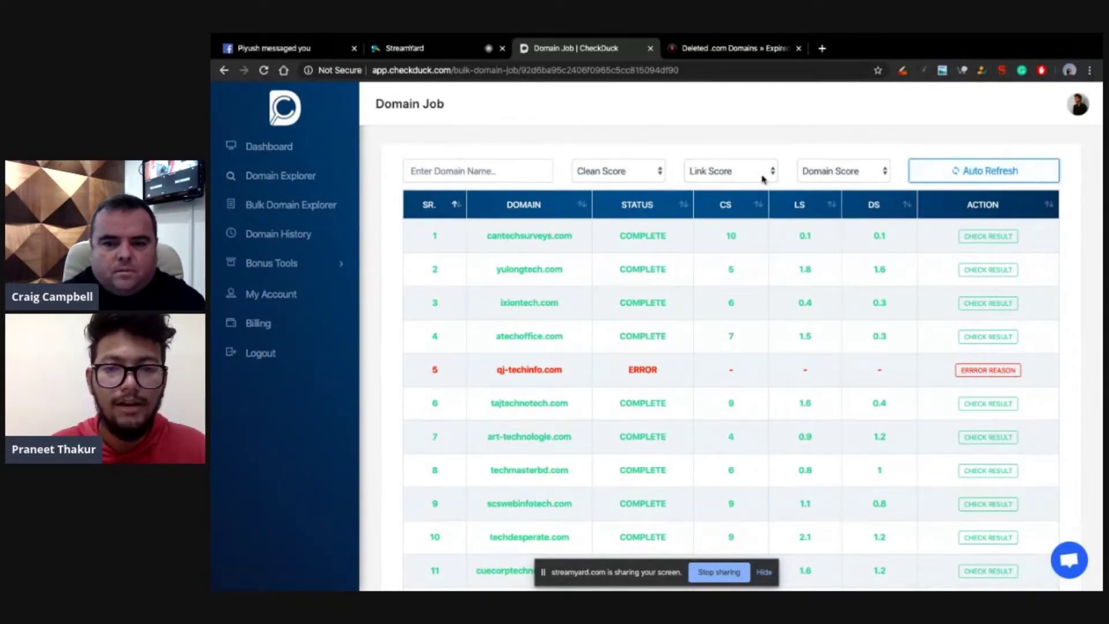
{"action": "left_click", "coordinate": [634, 171]}
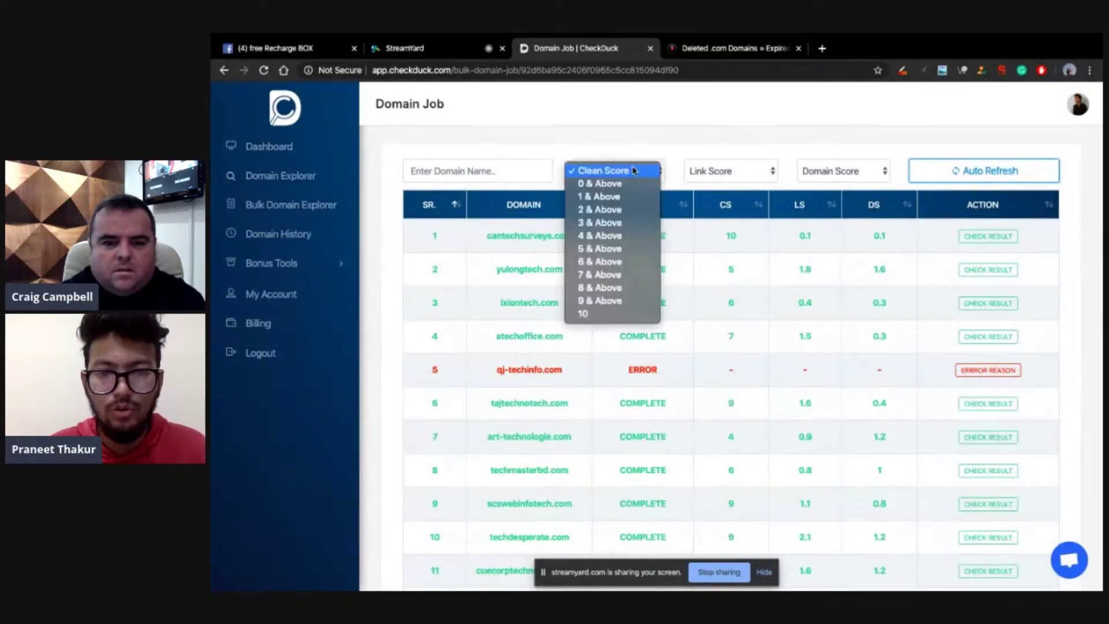
{"action": "left_click", "coordinate": [610, 236]}
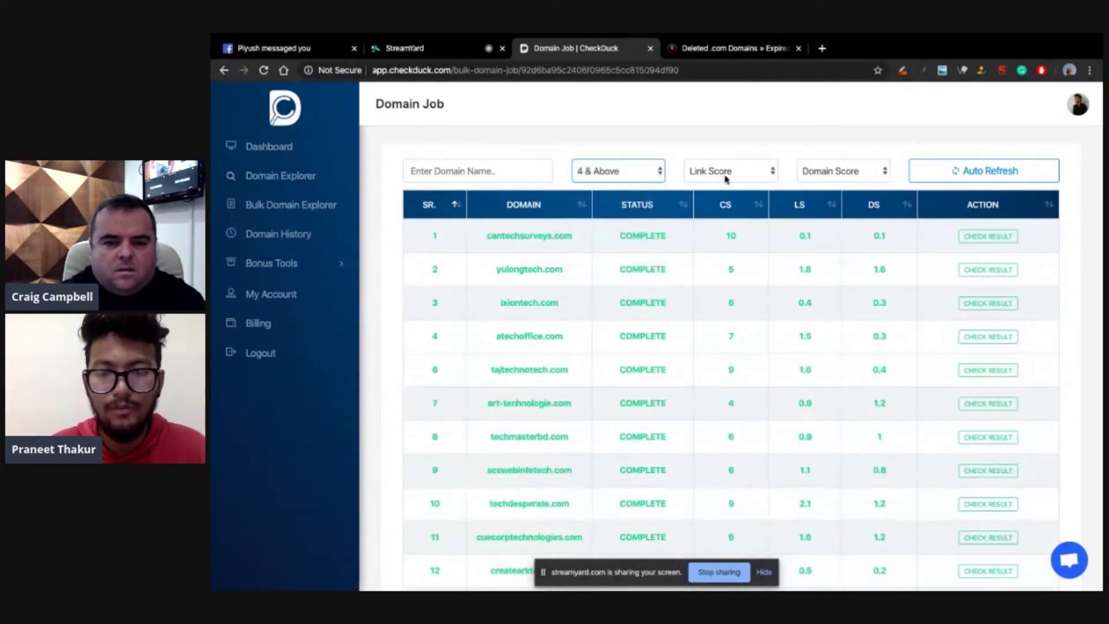
{"action": "left_click", "coordinate": [724, 176]}
{"action": "left_click", "coordinate": [721, 197]}
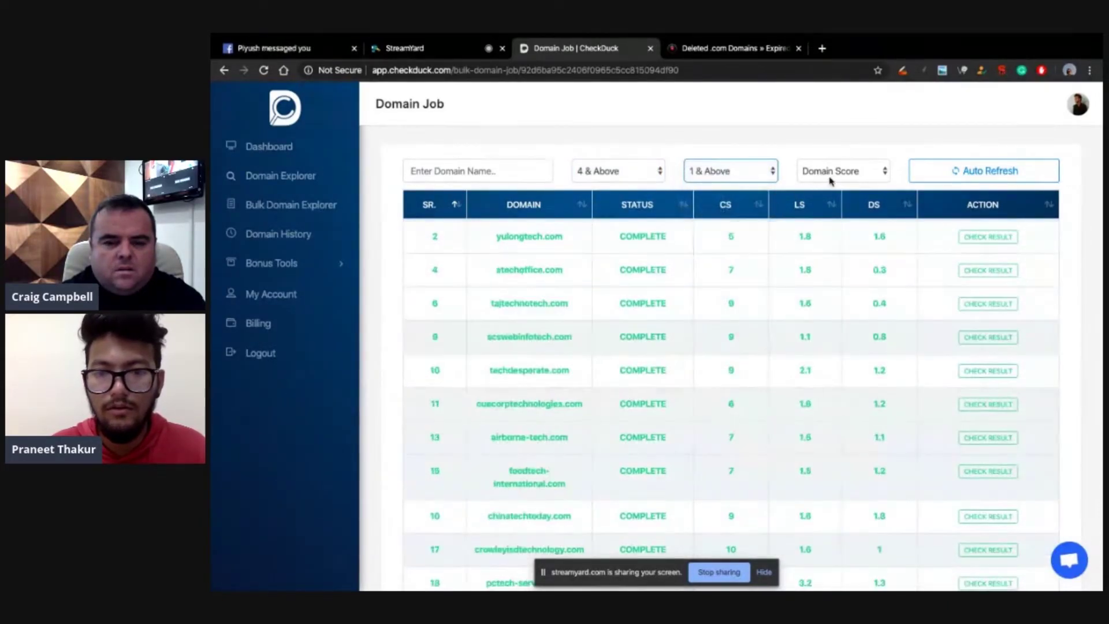
Filter the job's domains by Domain Score 1 & Above and look through the filtered list.
{"action": "left_click", "coordinate": [831, 173]}
{"action": "left_click", "coordinate": [832, 197]}
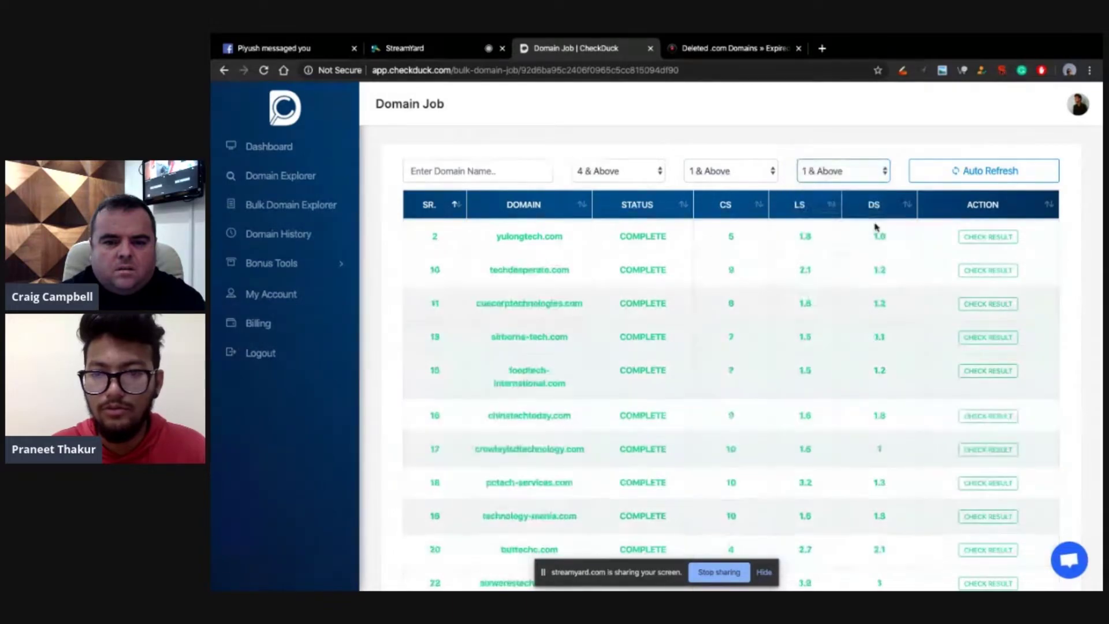
{"action": "scroll", "coordinate": [900, 272], "scroll_direction": "down", "scroll_amount": 1}
{"action": "scroll", "coordinate": [901, 272], "scroll_direction": "down", "scroll_amount": 4}
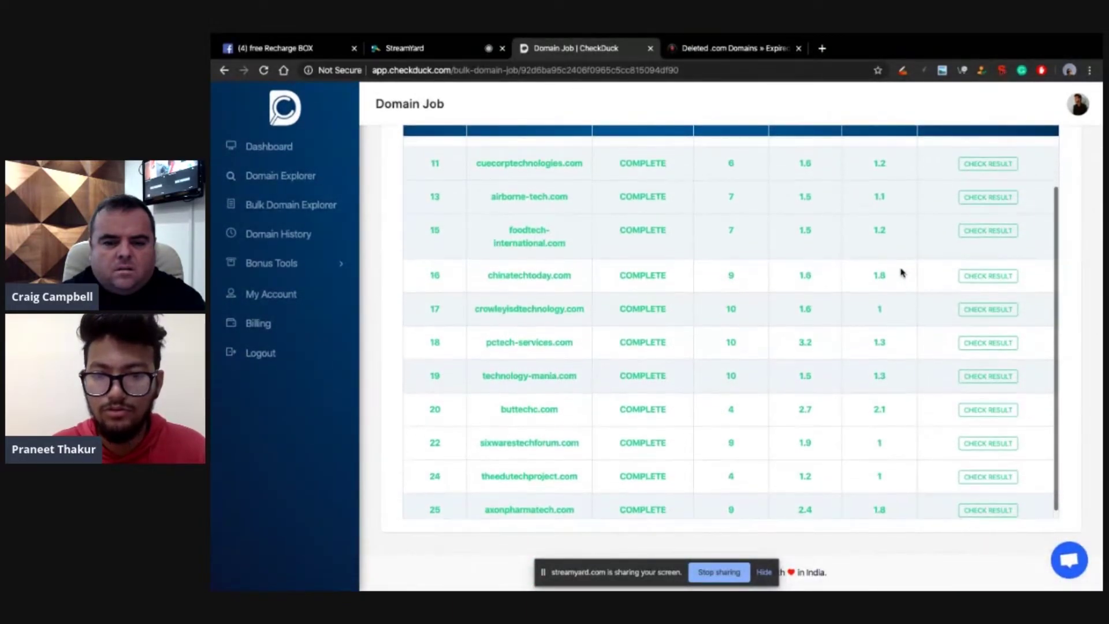
{"action": "scroll", "coordinate": [900, 272], "scroll_direction": "up", "scroll_amount": 3}
{"action": "scroll", "coordinate": [1079, 273], "scroll_direction": "up", "scroll_amount": 1}
{"action": "scroll", "coordinate": [1081, 274], "scroll_direction": "up", "scroll_amount": 2}
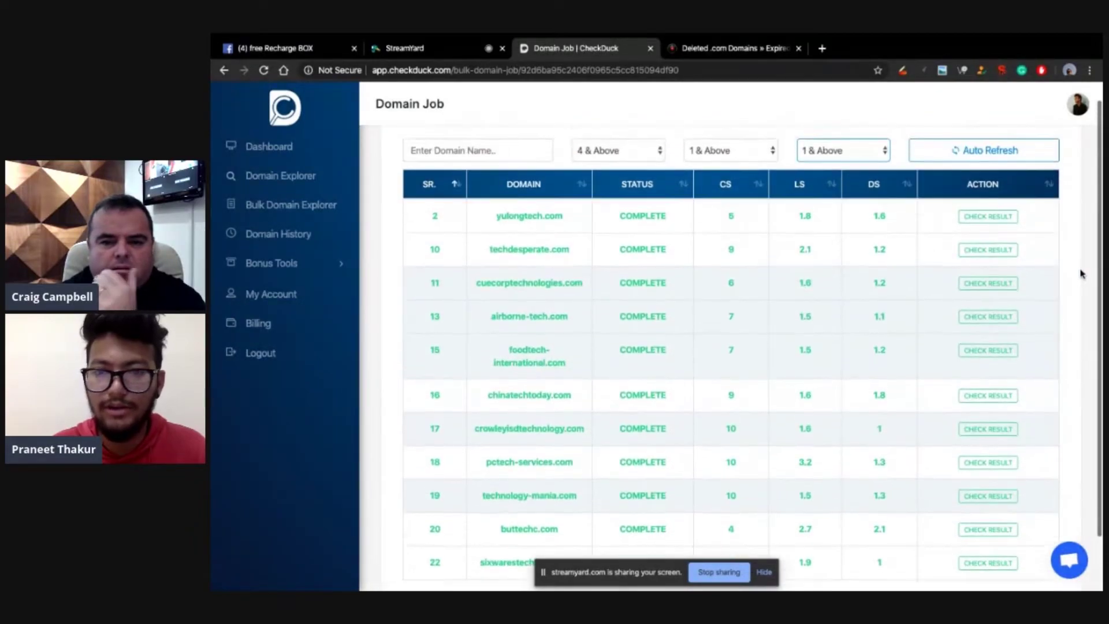
Raise the Link Score filter of the job's domains to 2 & Above.
{"action": "left_click", "coordinate": [849, 149]}
{"action": "left_click", "coordinate": [746, 154]}
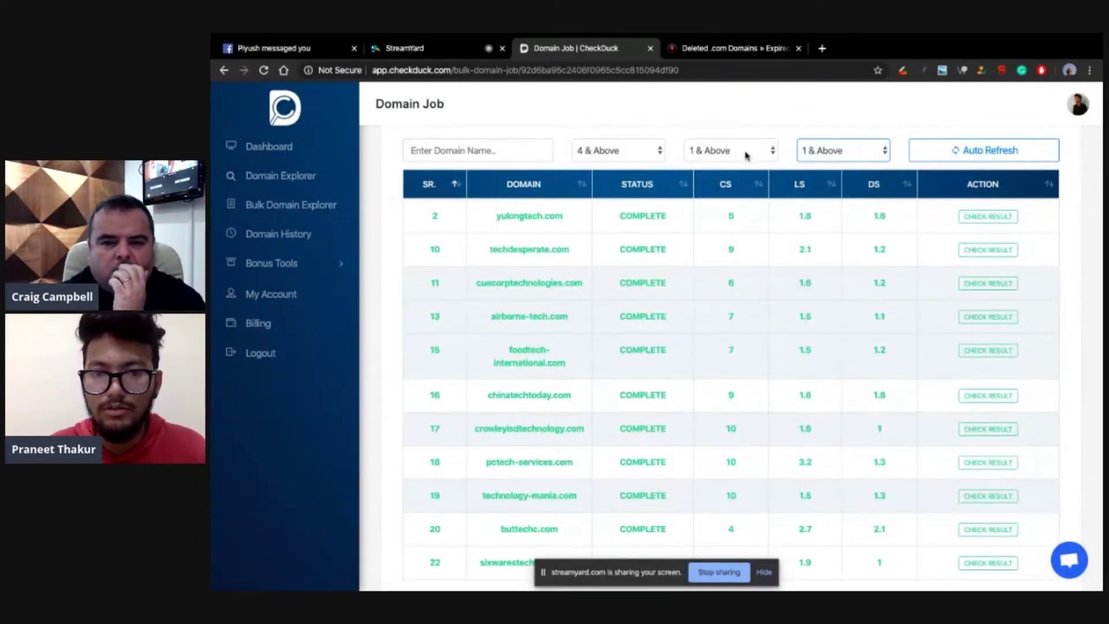
{"action": "left_click", "coordinate": [744, 159]}
{"action": "left_click", "coordinate": [739, 169]}
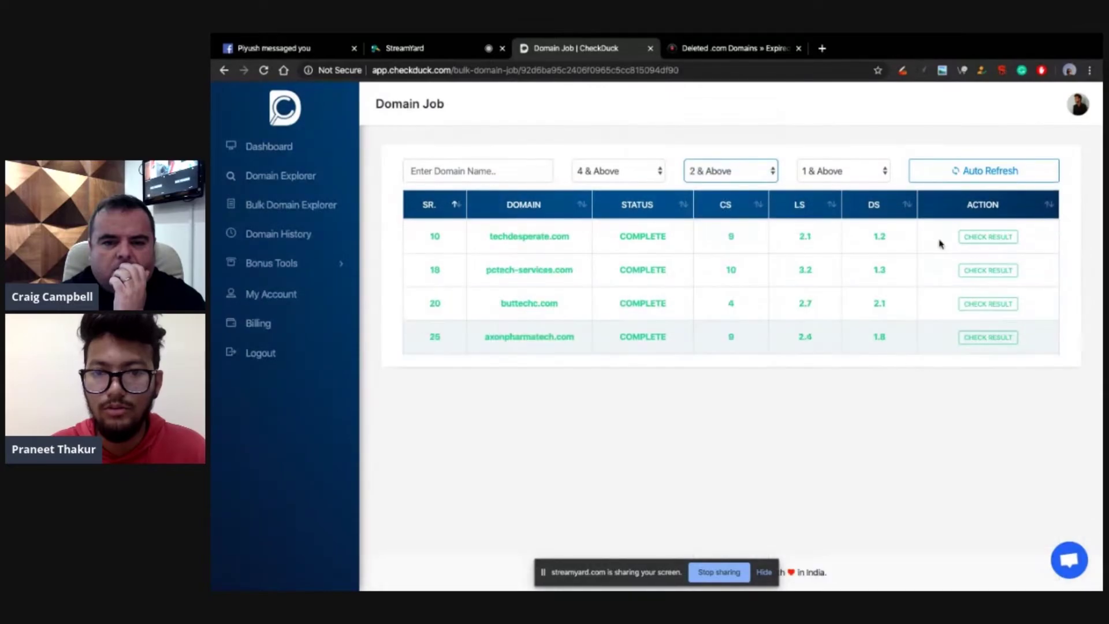
Open the check result for buttechc.com and review its scores, domain information and statistics.
{"action": "left_click", "coordinate": [501, 308]}
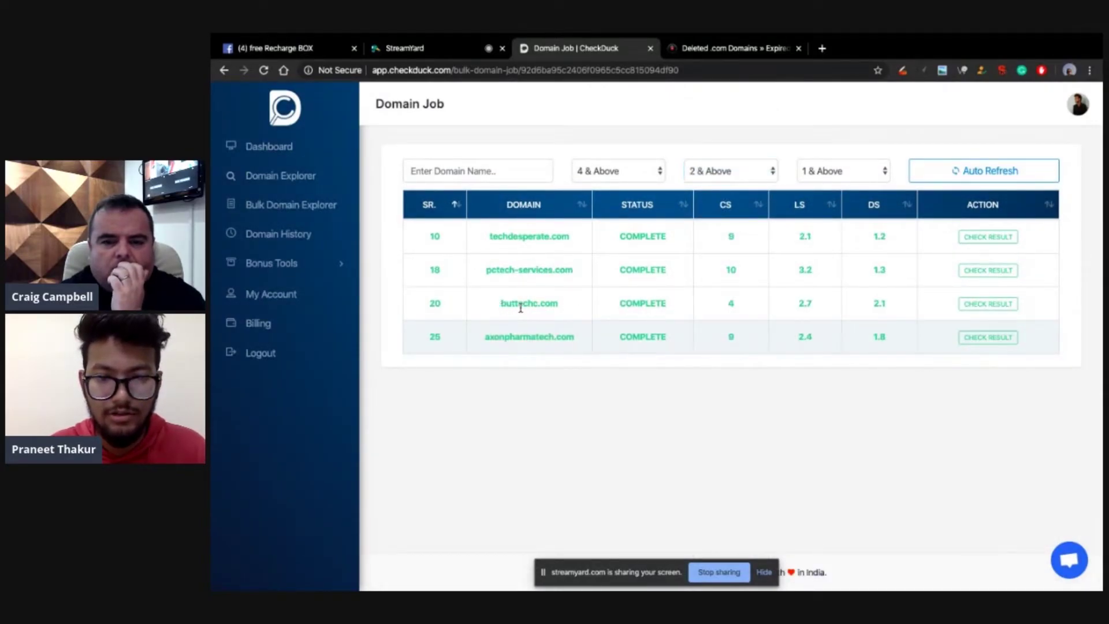
{"action": "left_click", "coordinate": [975, 303]}
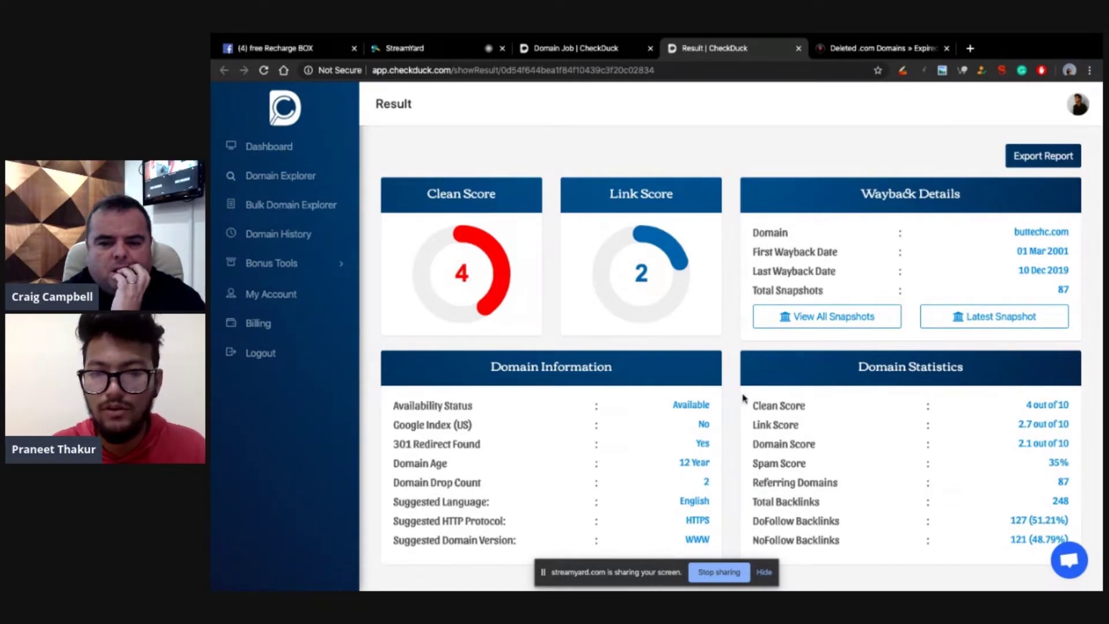
{"action": "scroll", "coordinate": [744, 398], "scroll_direction": "down", "scroll_amount": 1}
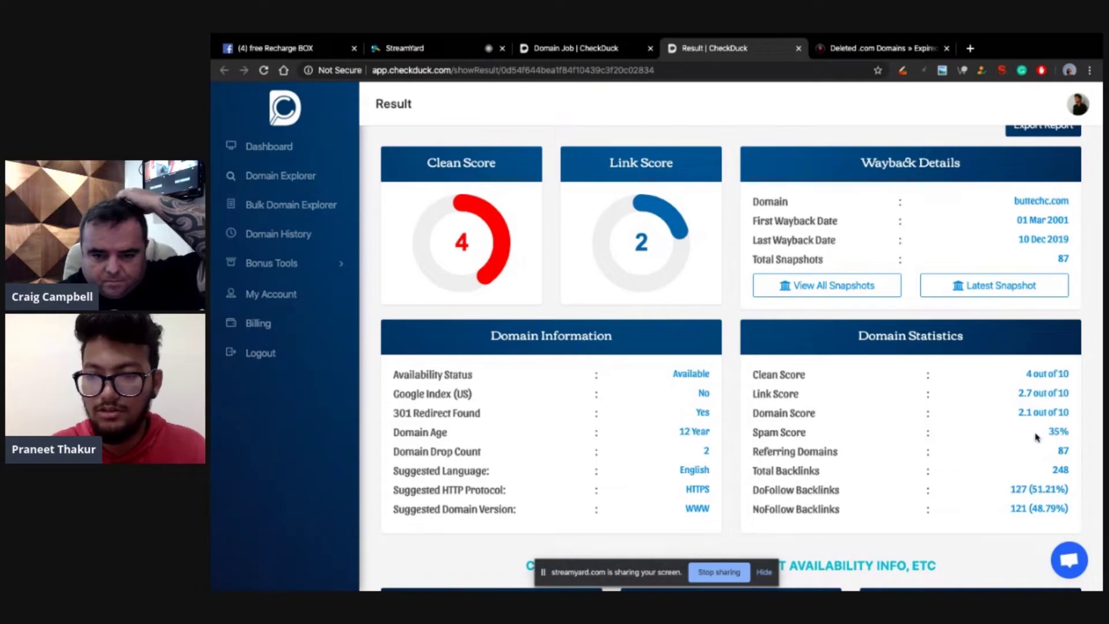
{"action": "scroll", "coordinate": [1038, 438], "scroll_direction": "down", "scroll_amount": 3}
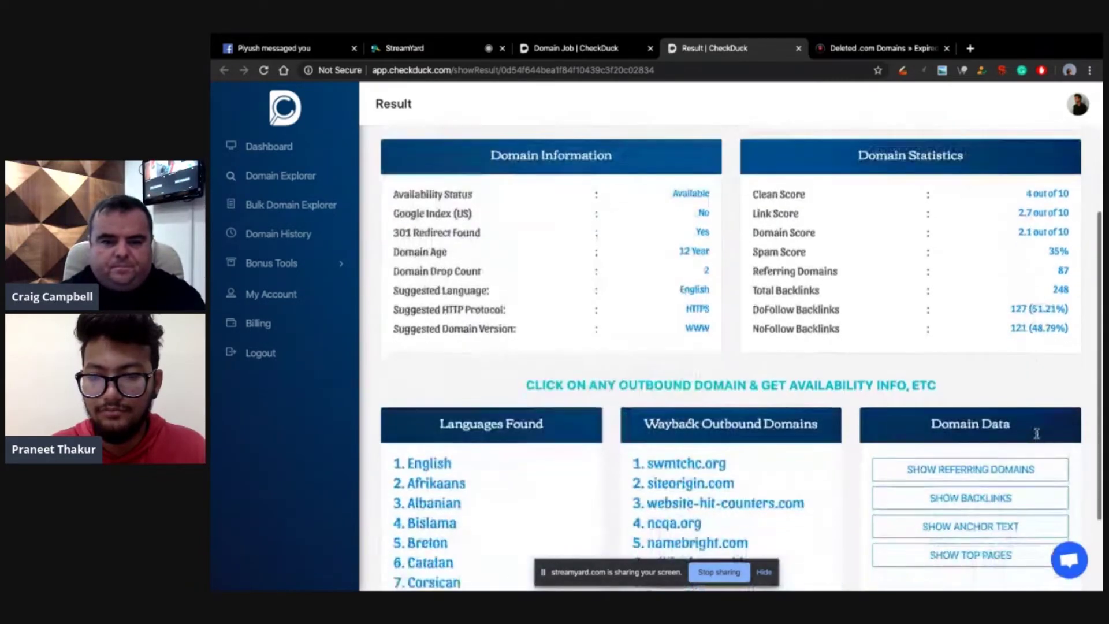
{"action": "scroll", "coordinate": [1038, 438], "scroll_direction": "down", "scroll_amount": 1}
Look at the top pages, anchor texts and referring domains of buttechc.com, closing each list after viewing.
{"action": "left_click", "coordinate": [970, 477]}
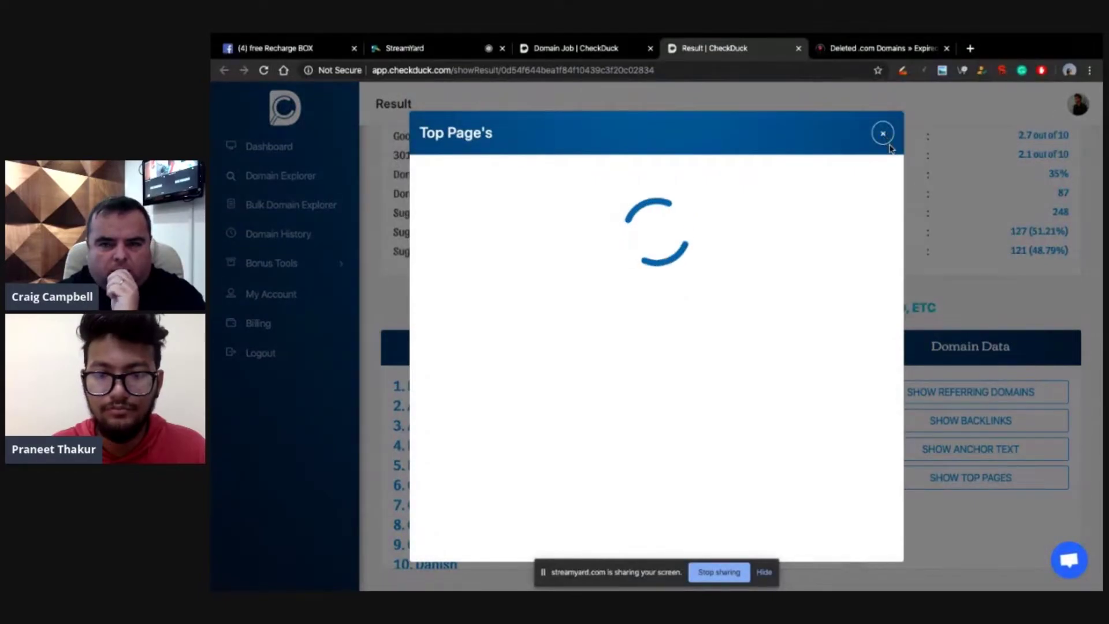
{"action": "left_click", "coordinate": [881, 138]}
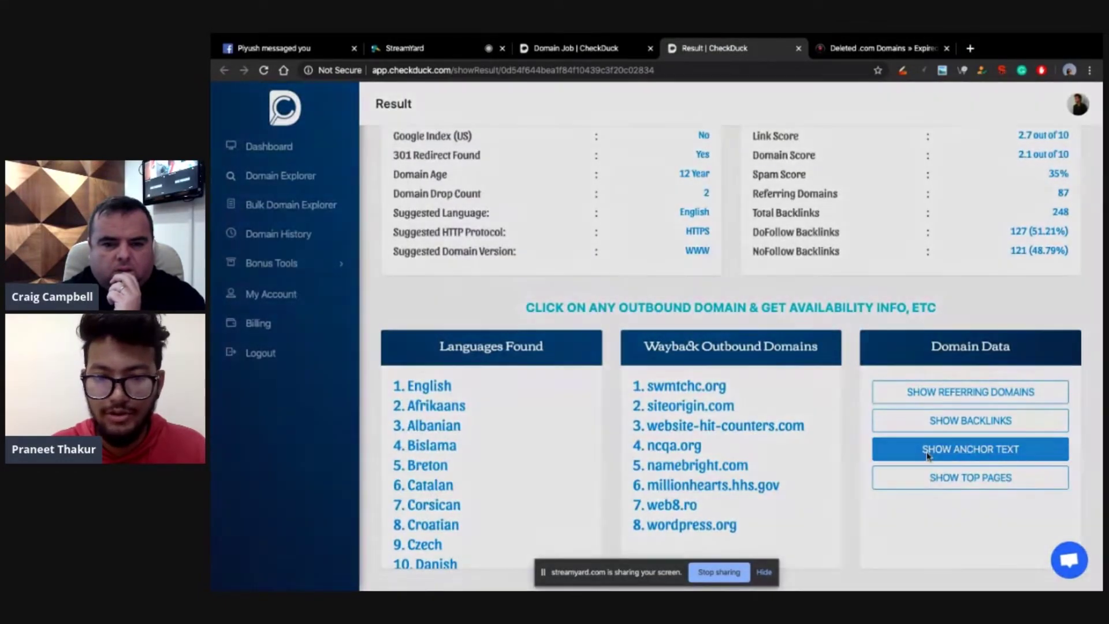
{"action": "left_click", "coordinate": [926, 451]}
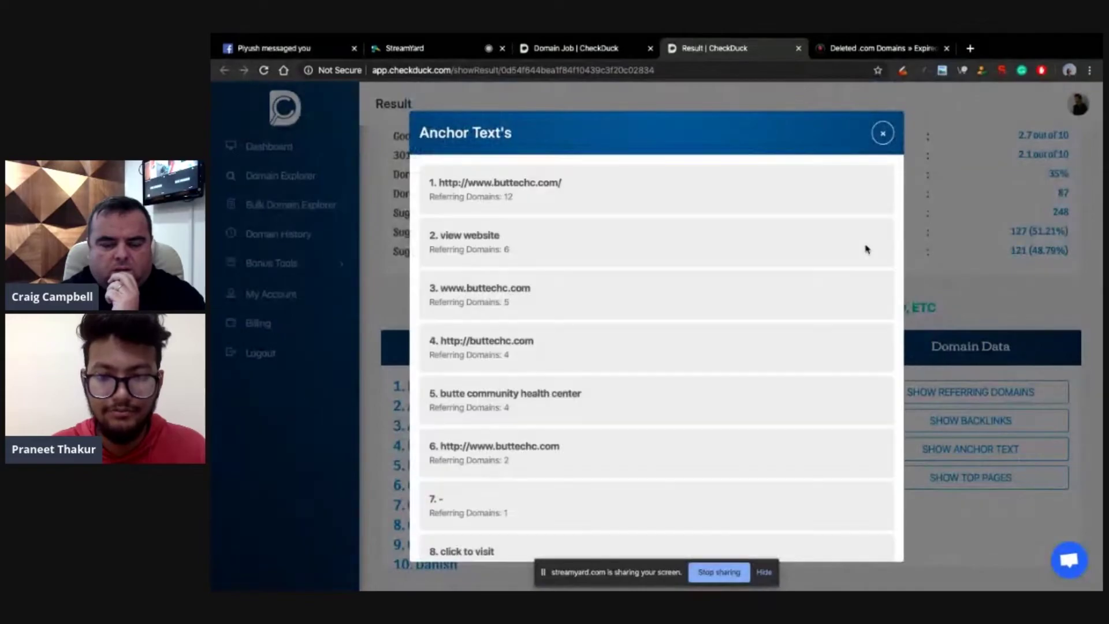
{"action": "left_click", "coordinate": [881, 134]}
{"action": "left_click", "coordinate": [924, 393]}
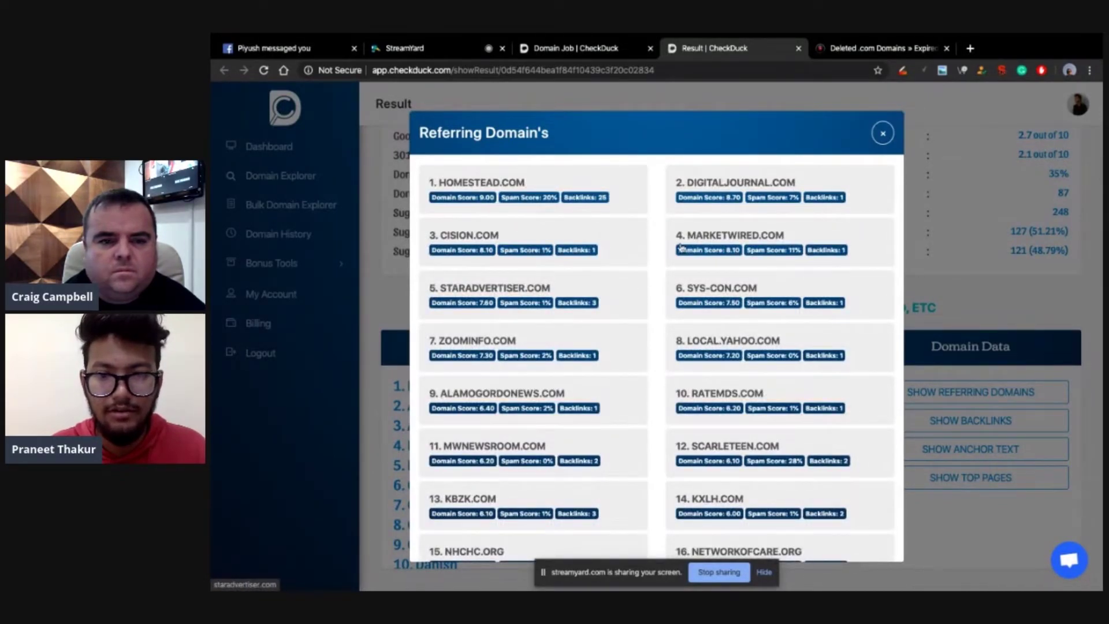
{"action": "left_click", "coordinate": [882, 133]}
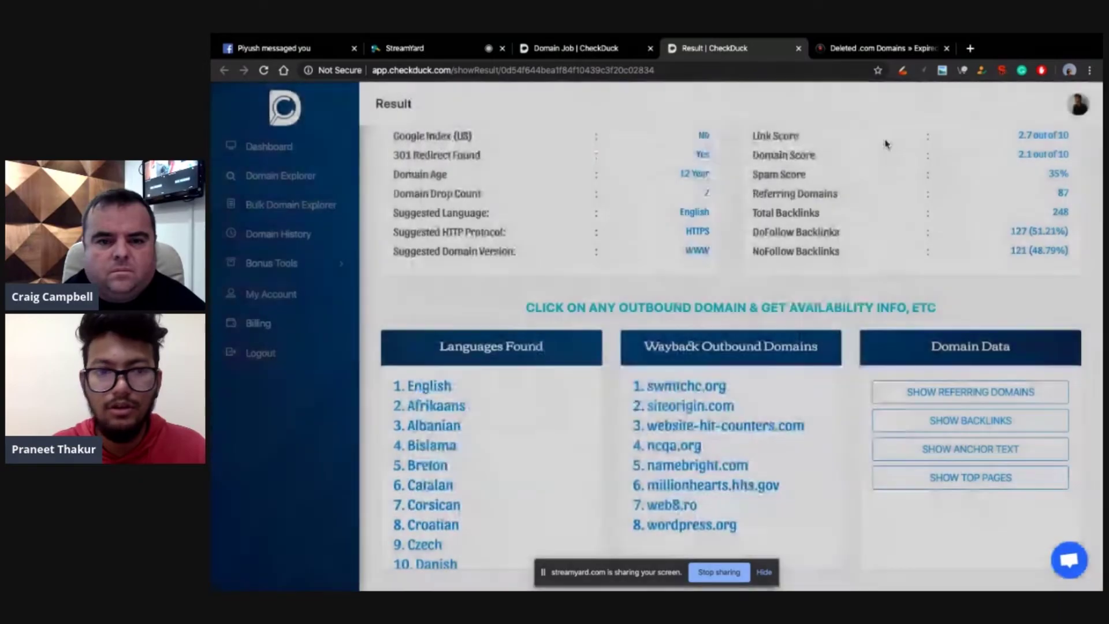
{"action": "scroll", "coordinate": [809, 257], "scroll_direction": "up", "scroll_amount": 5}
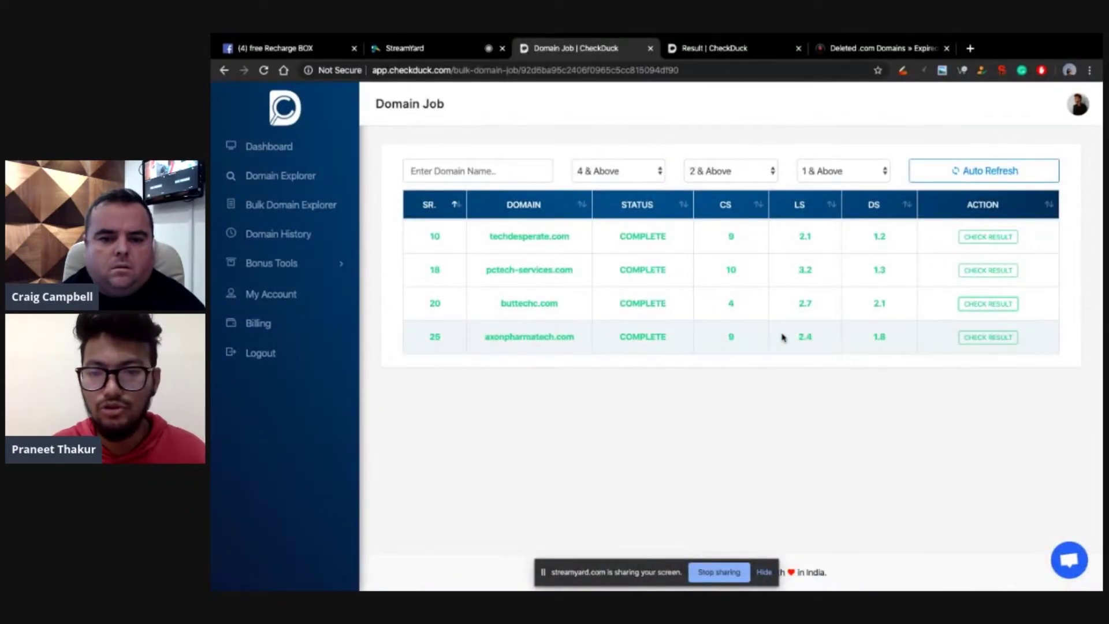
Open the check result for axonpharmatech.com from the job list and review its scores, domain information and statistics.
{"action": "left_click", "coordinate": [978, 343]}
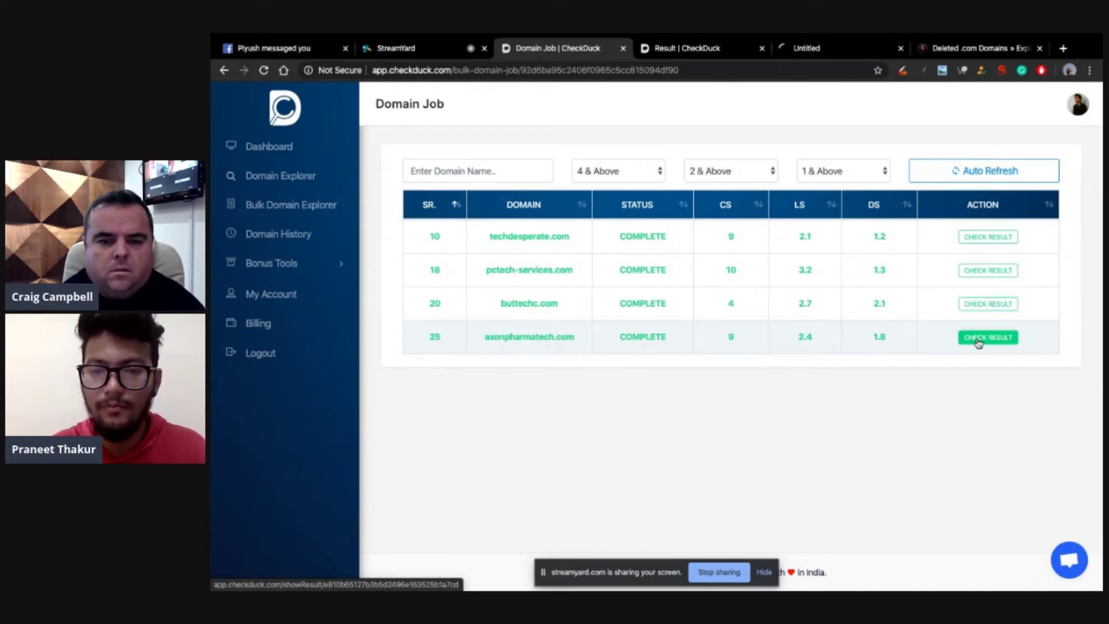
{"action": "left_click", "coordinate": [832, 48]}
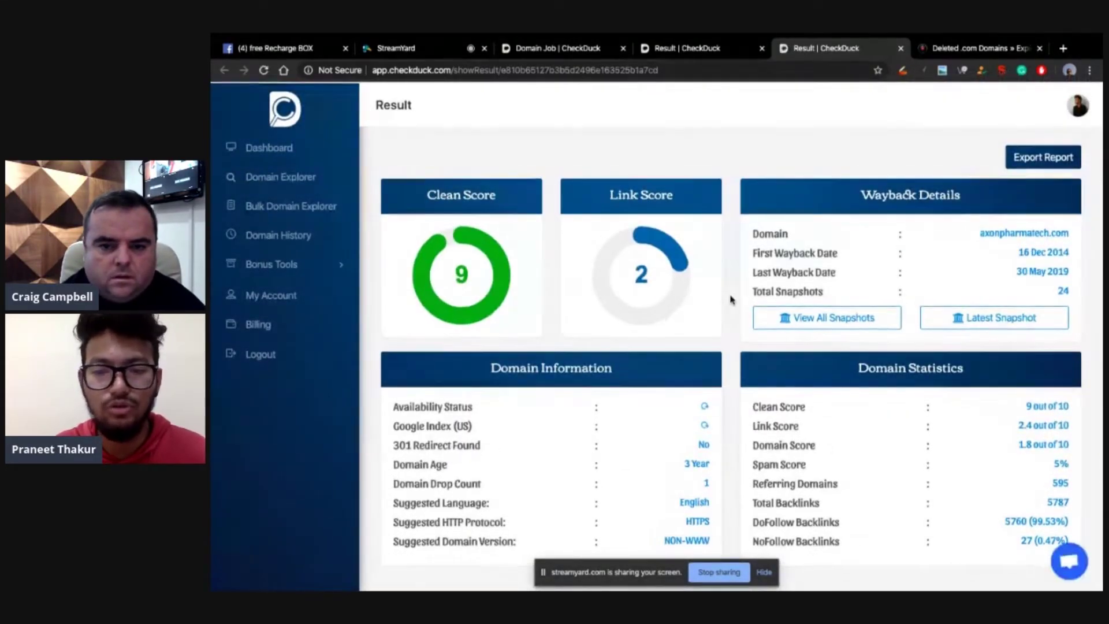
{"action": "scroll", "coordinate": [731, 299], "scroll_direction": "down", "scroll_amount": 3}
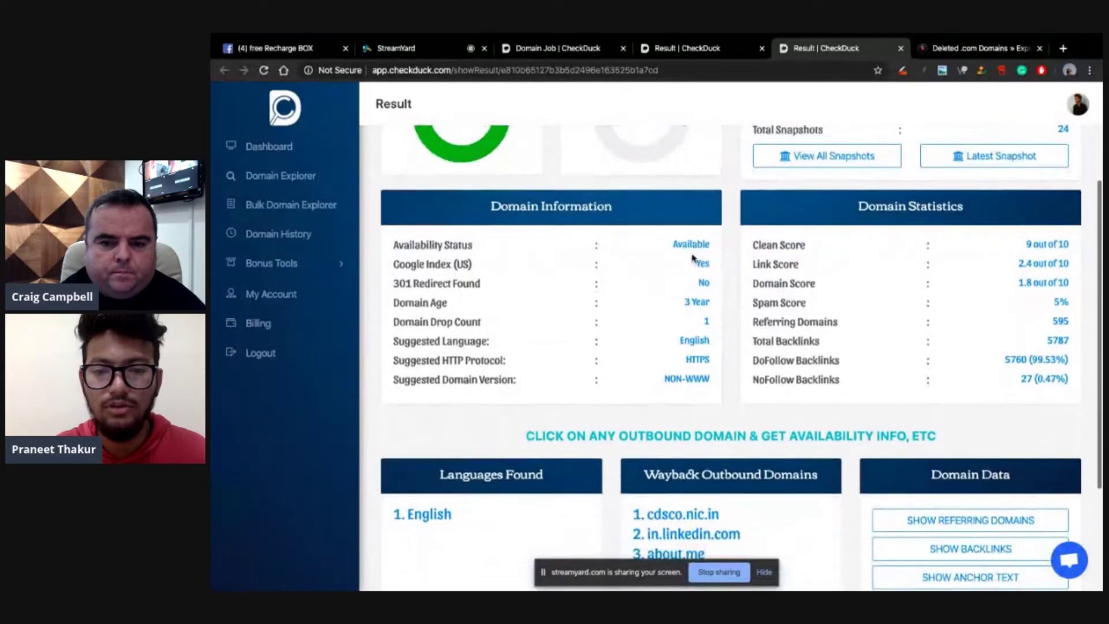
{"action": "scroll", "coordinate": [730, 312], "scroll_direction": "down", "scroll_amount": 1}
{"action": "scroll", "coordinate": [729, 316], "scroll_direction": "up", "scroll_amount": 1}
{"action": "scroll", "coordinate": [729, 316], "scroll_direction": "up", "scroll_amount": 2}
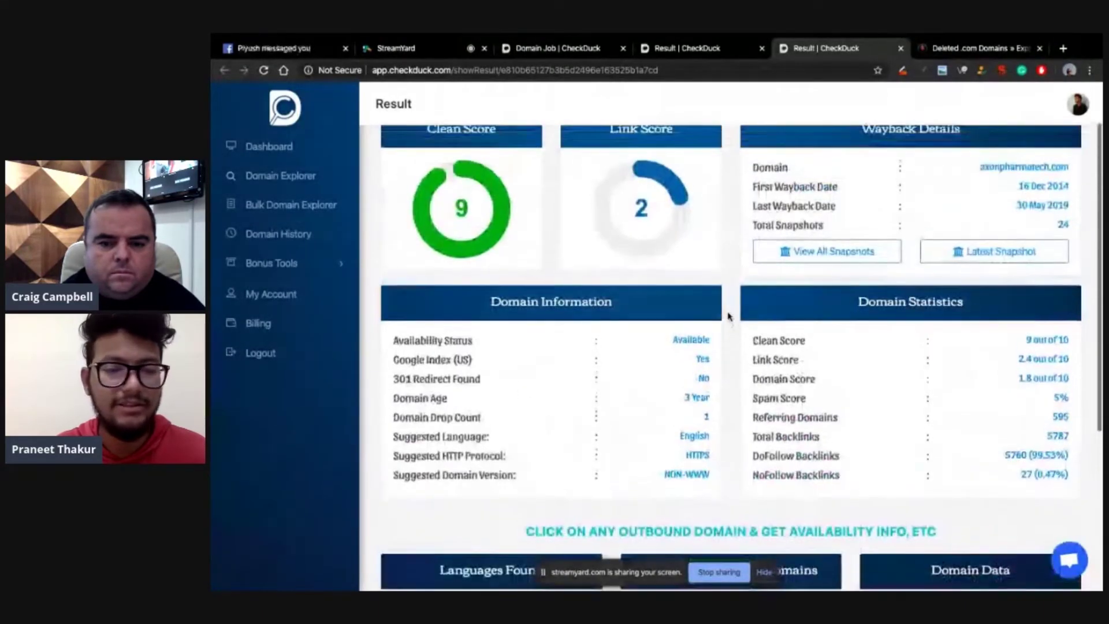
Return to the domain job and open the Billing page to view the Buy/Renew Subscription plans.
{"action": "left_click", "coordinate": [565, 50]}
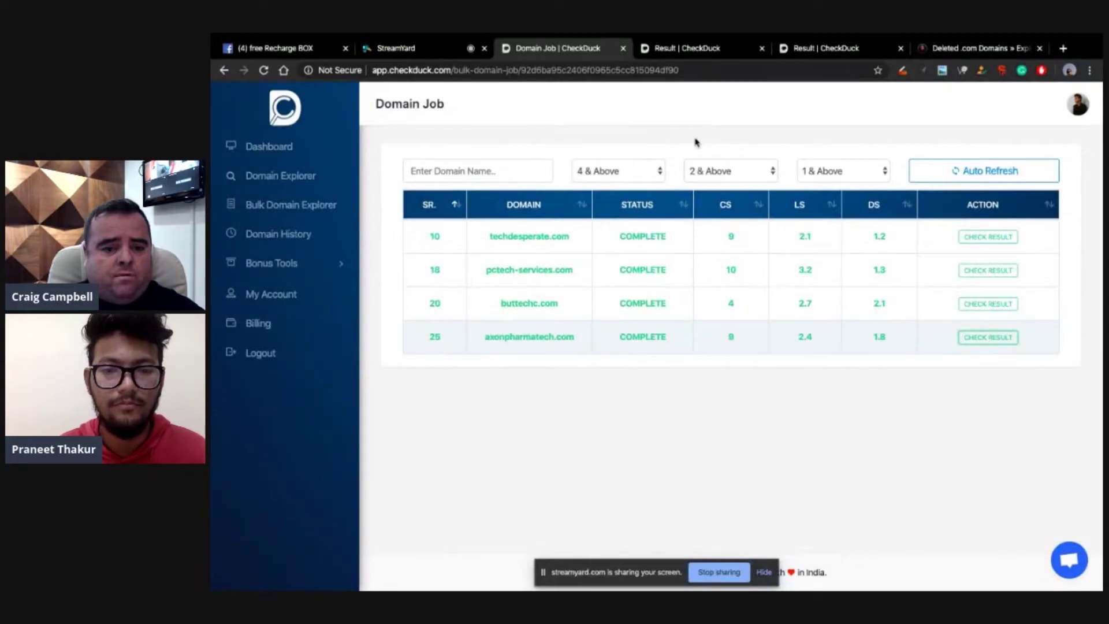
{"action": "left_click", "coordinate": [283, 325]}
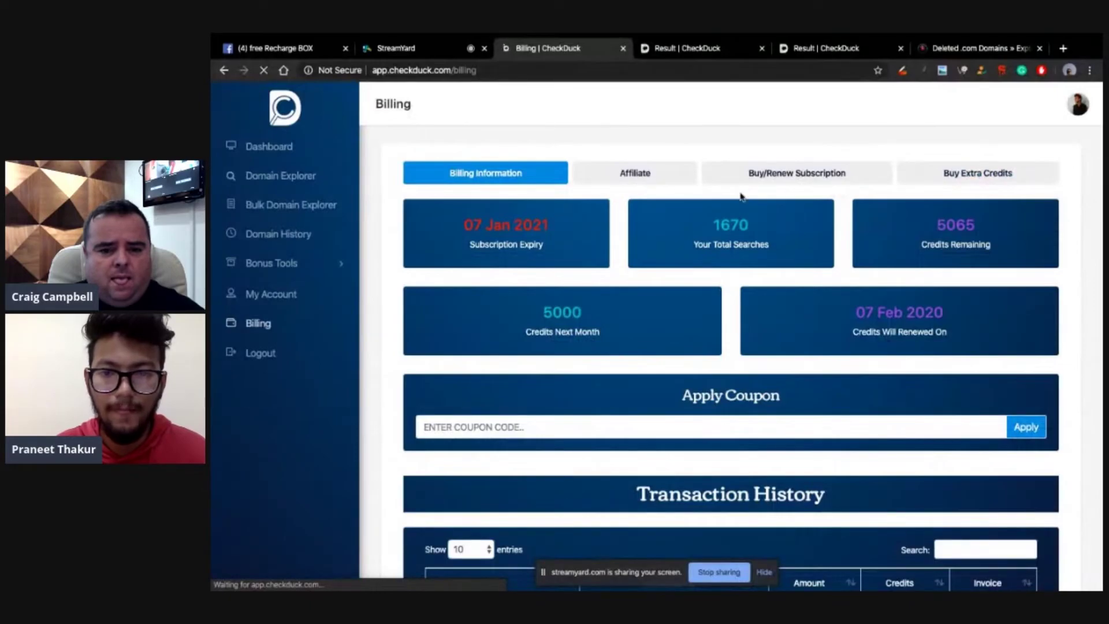
{"action": "left_click", "coordinate": [774, 175]}
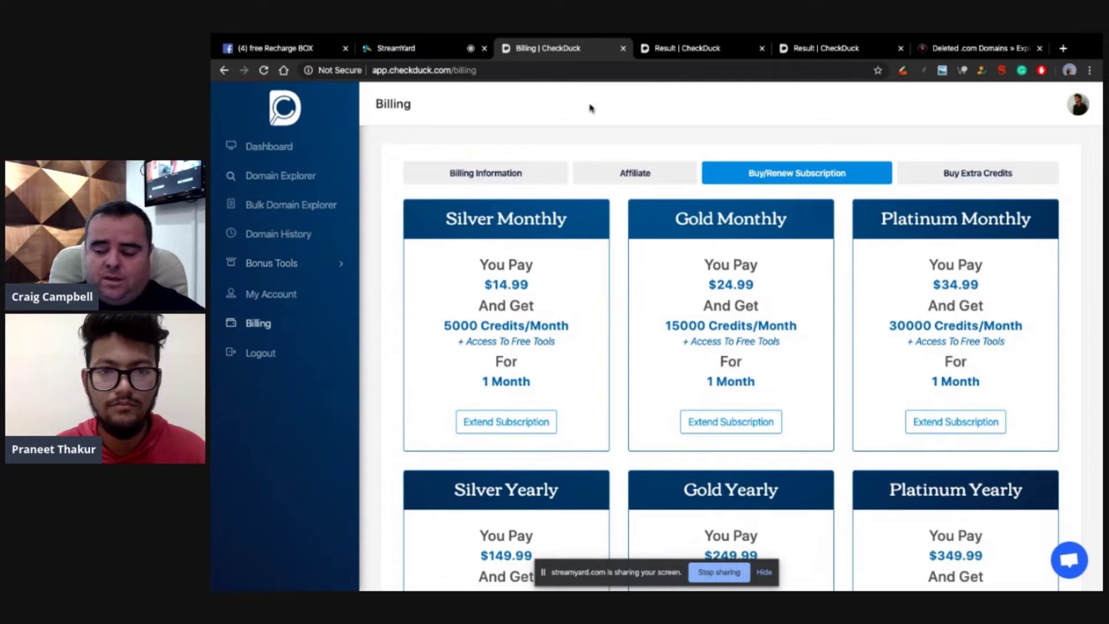
Open the Bulk Domain Availability bonus tool from the buttechc.com result page.
{"action": "left_click", "coordinate": [668, 46]}
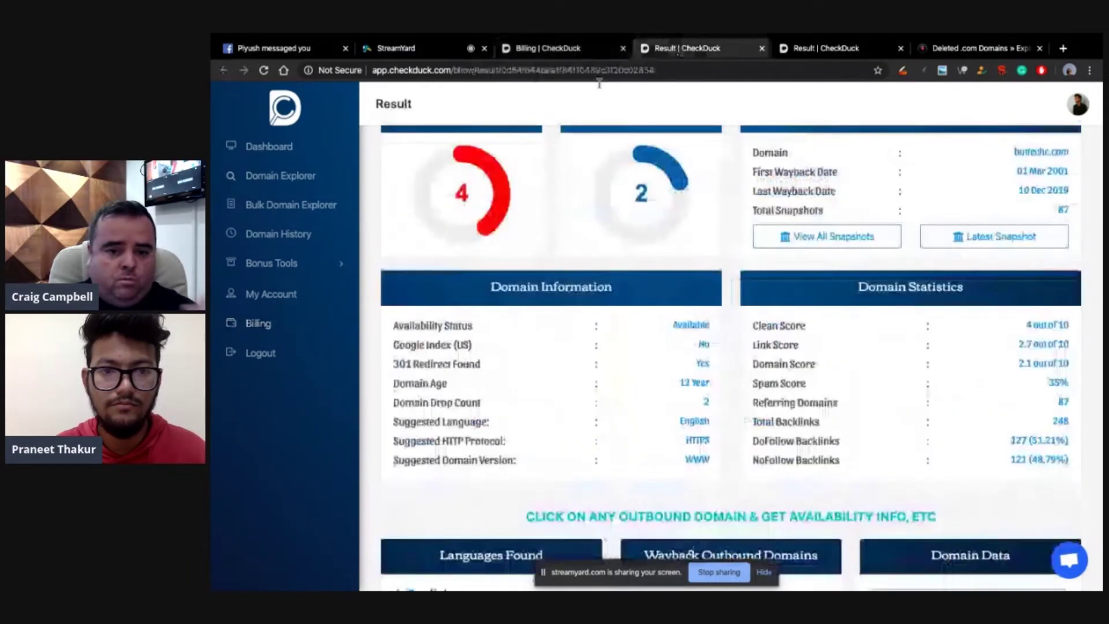
{"action": "left_click", "coordinate": [292, 265]}
{"action": "left_click", "coordinate": [290, 294]}
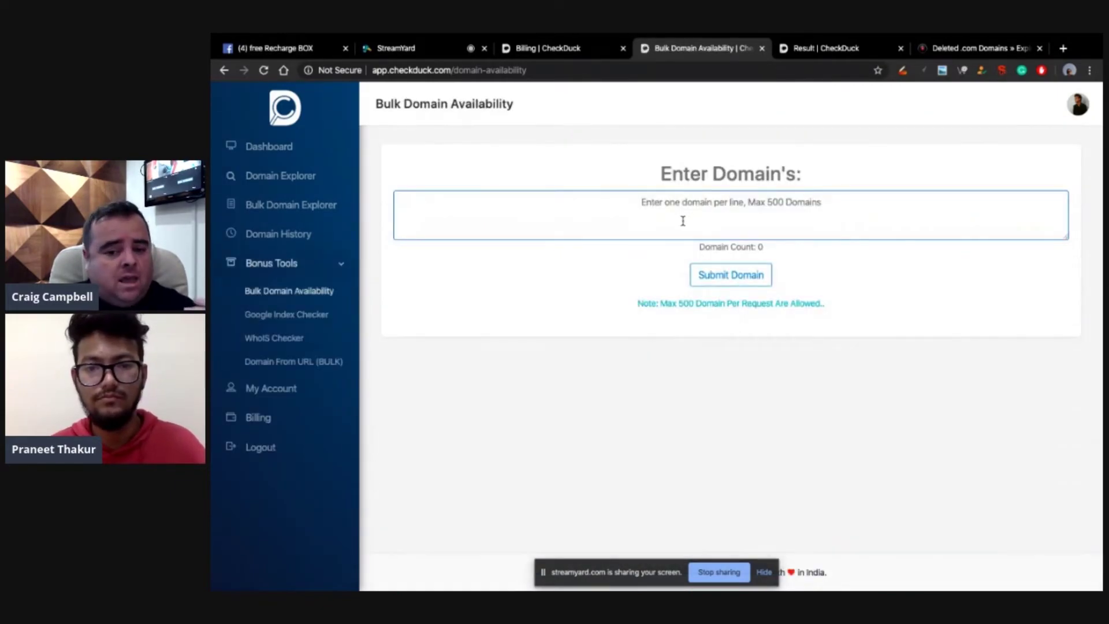
Check the availability of ahrefs.com, asdasd.com and semrush.com in one bulk request and close the results.
{"action": "left_click", "coordinate": [683, 217]}
{"action": "type", "text": "ahrefs.com"}
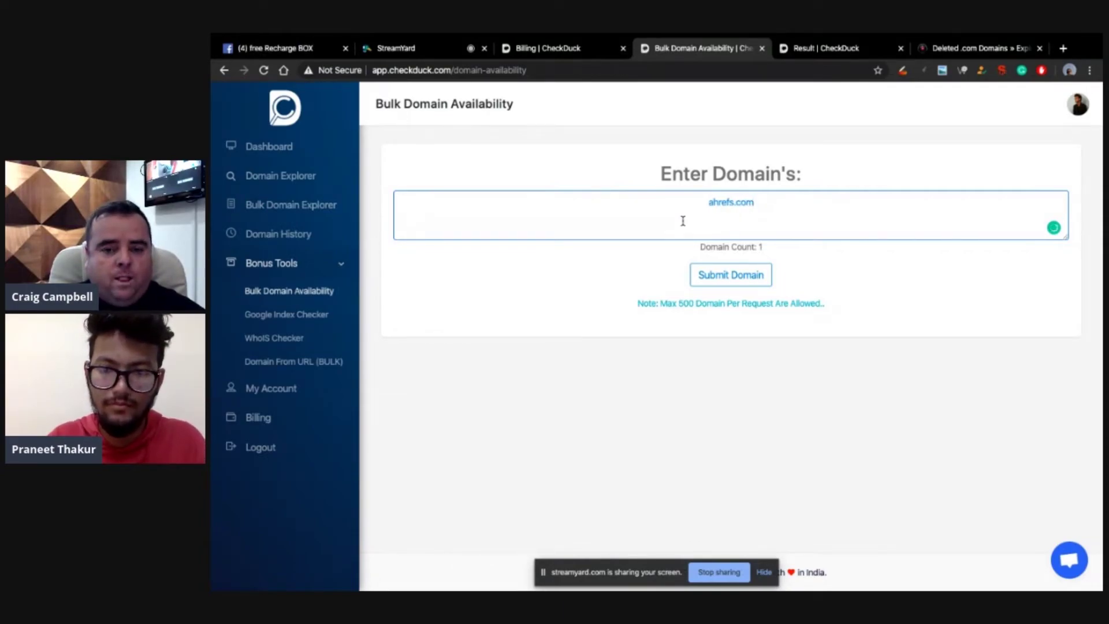
{"action": "key", "text": "Return"}
{"action": "type", "text": "asdasd.com"}
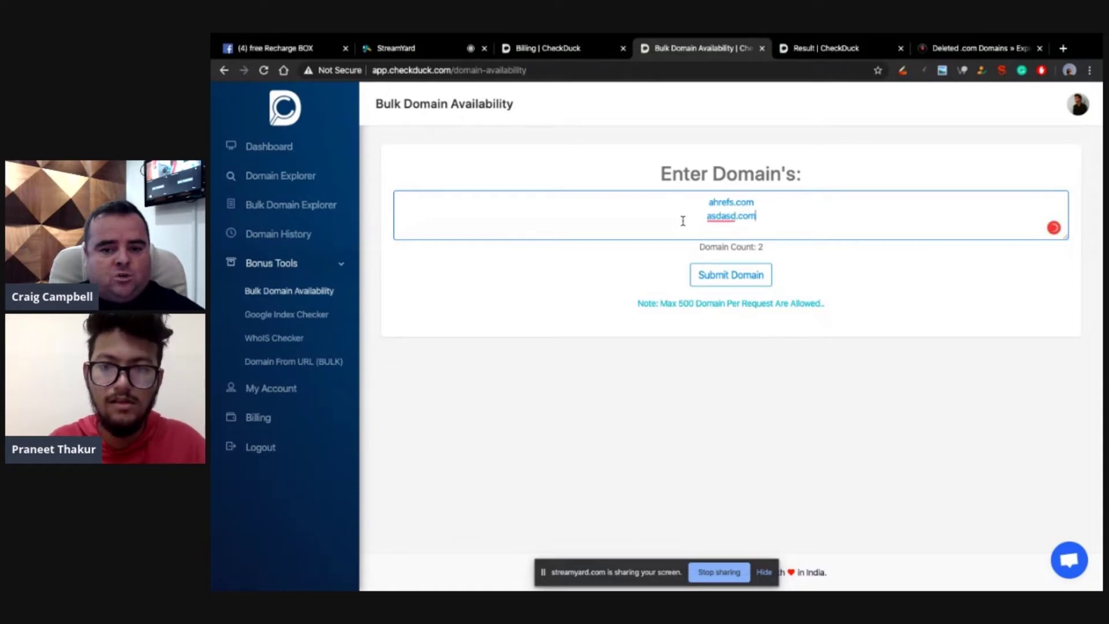
{"action": "key", "text": "Return"}
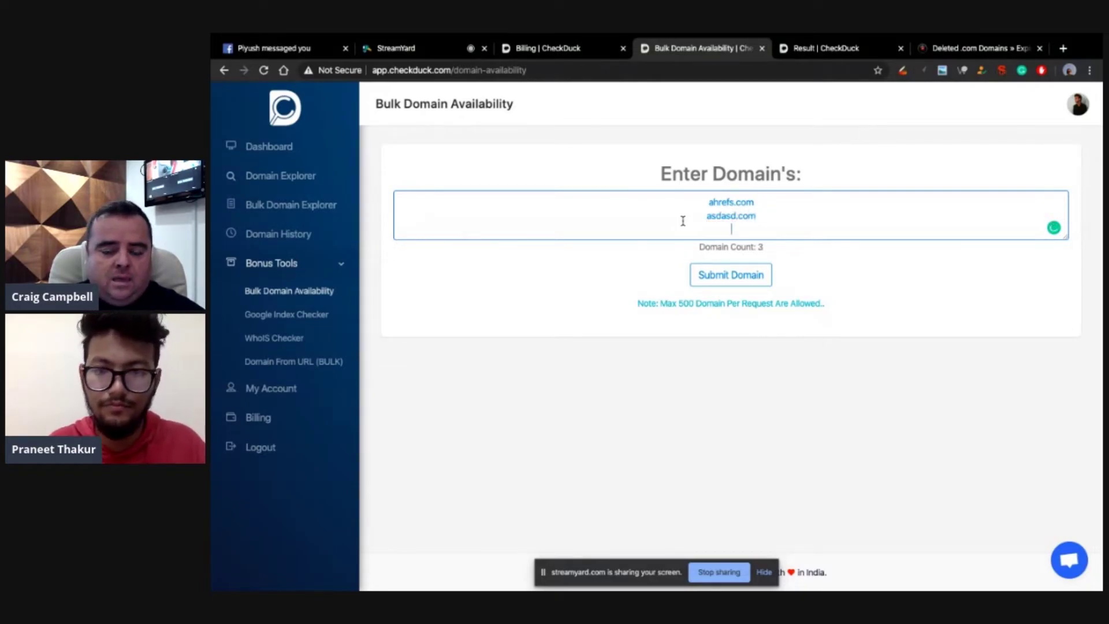
{"action": "type", "text": "semrush.com"}
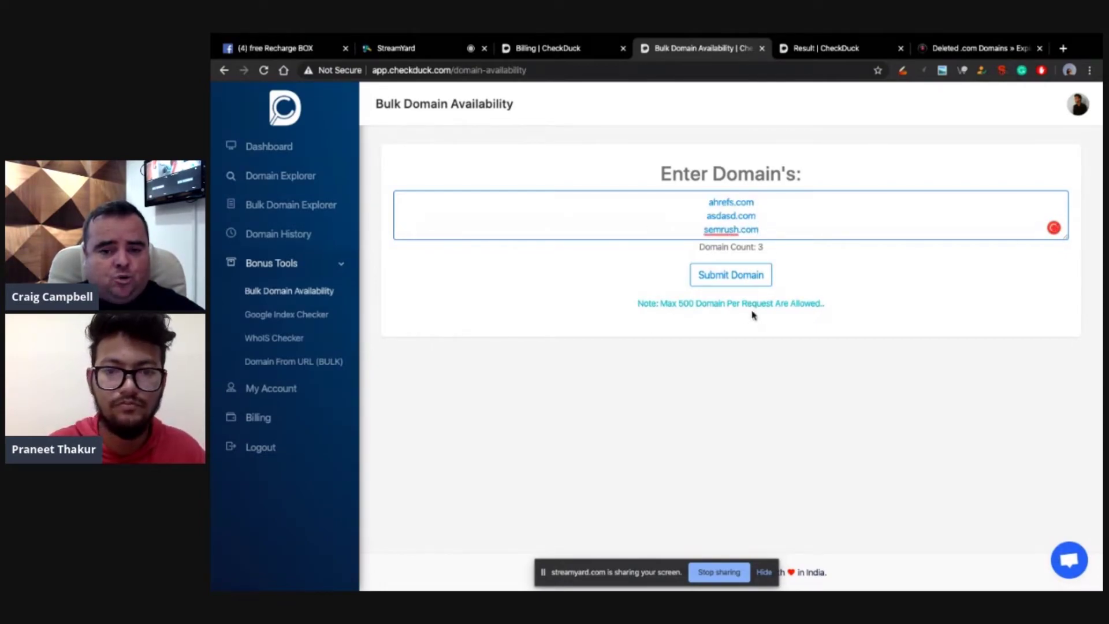
{"action": "left_click", "coordinate": [758, 284]}
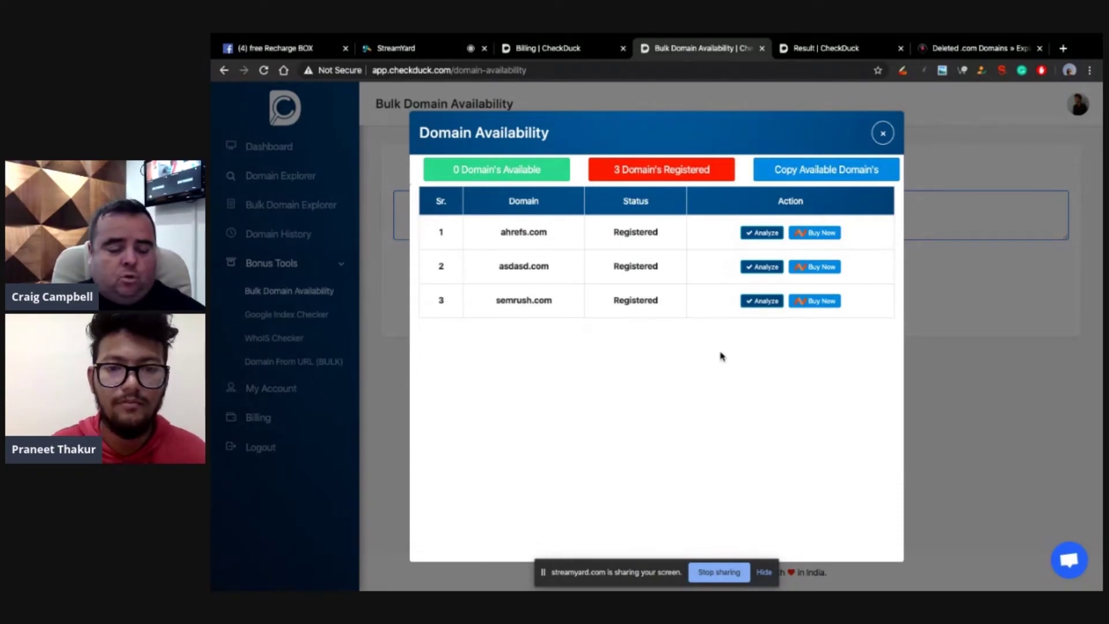
{"action": "left_click", "coordinate": [883, 133]}
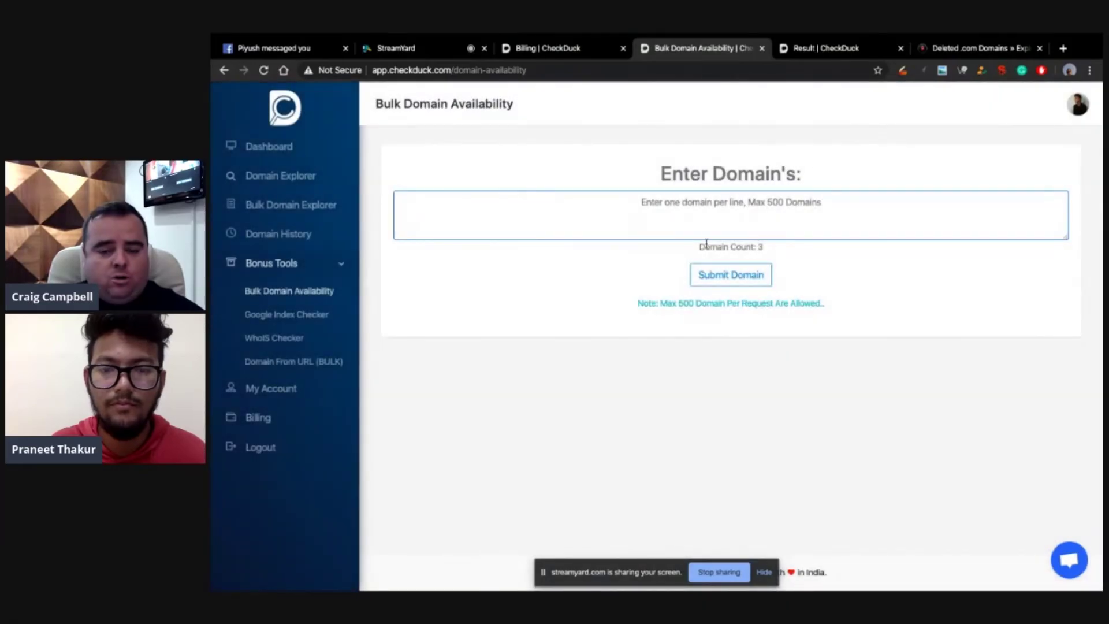
Check the availability of adasdasdasd.com and close the results.
{"action": "left_click", "coordinate": [686, 207]}
{"action": "type", "text": "adasdasdasd"}
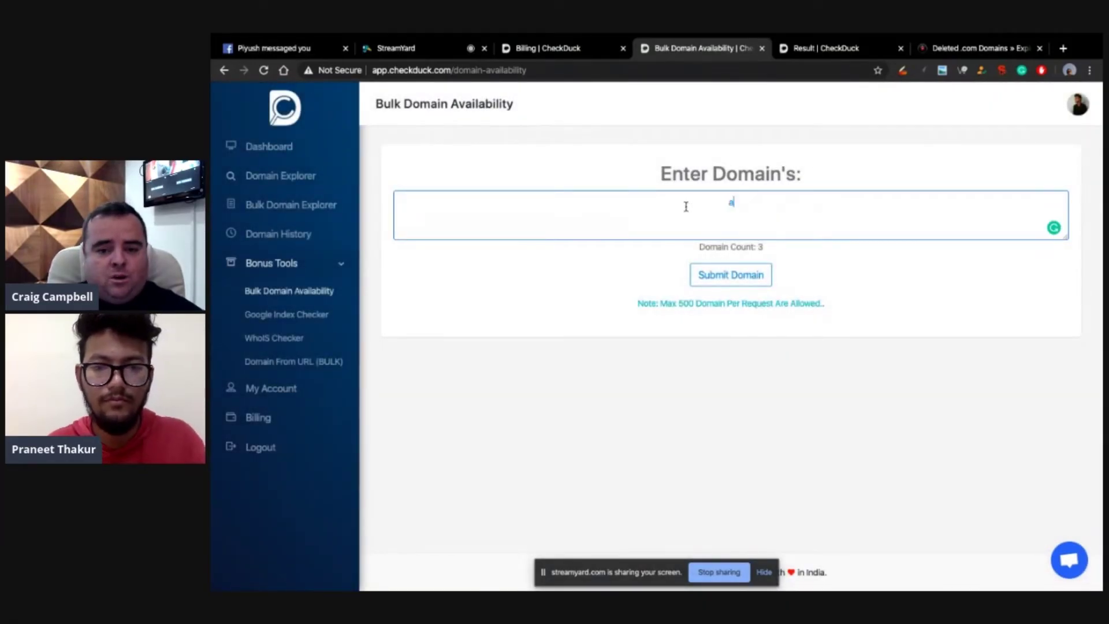
{"action": "type", "text": ".com"}
{"action": "left_click", "coordinate": [753, 281]}
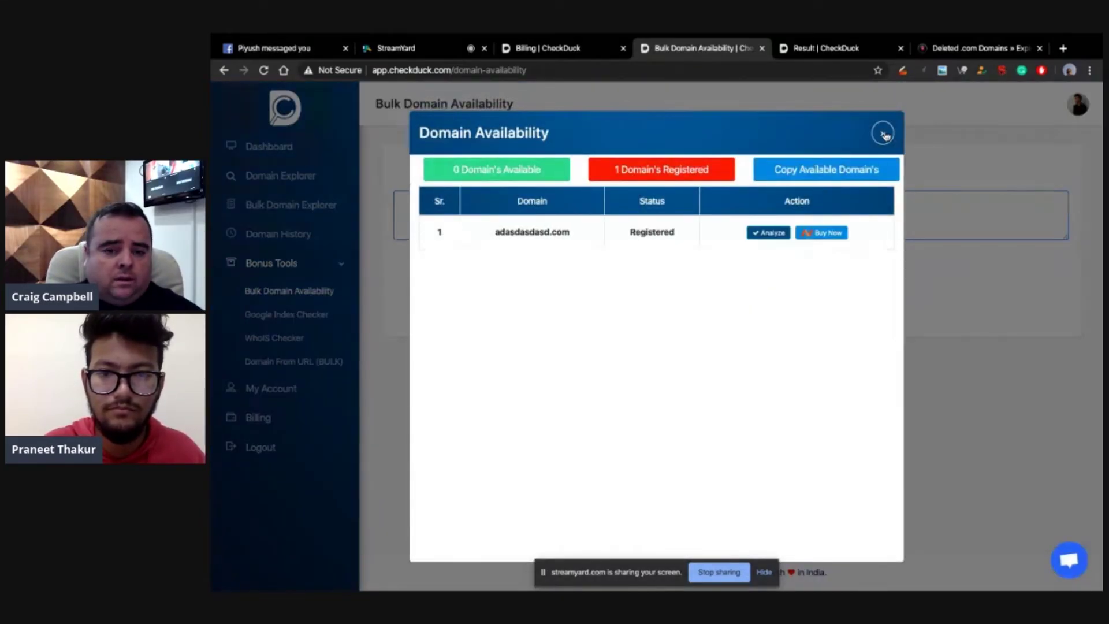
{"action": "left_click", "coordinate": [883, 133]}
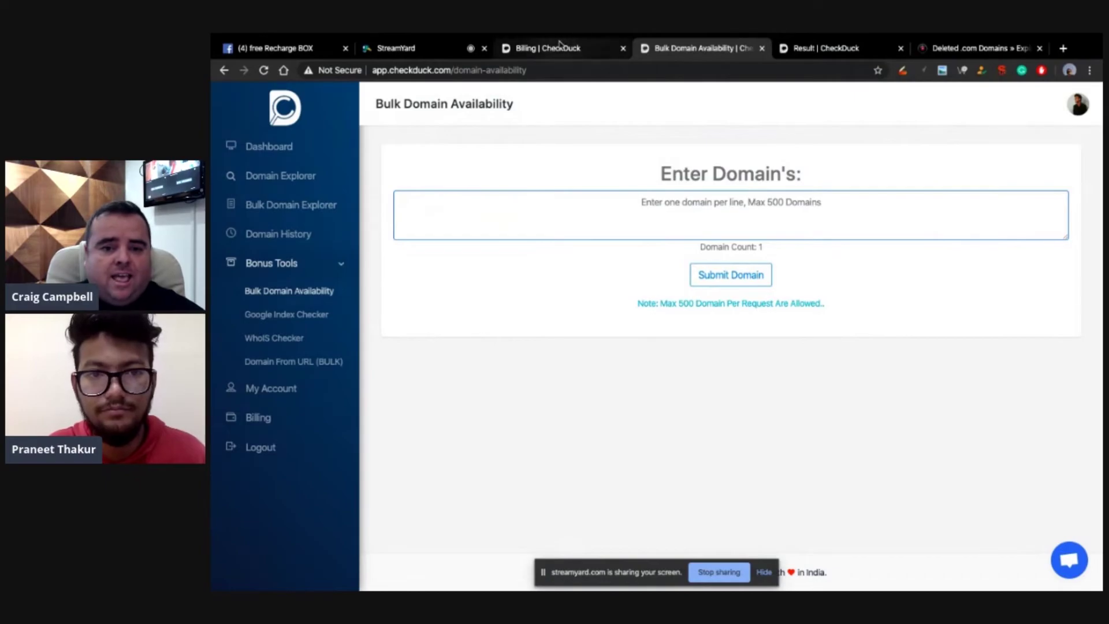
Return to the Billing page and review the monthly and yearly subscription plans.
{"action": "left_click", "coordinate": [559, 44]}
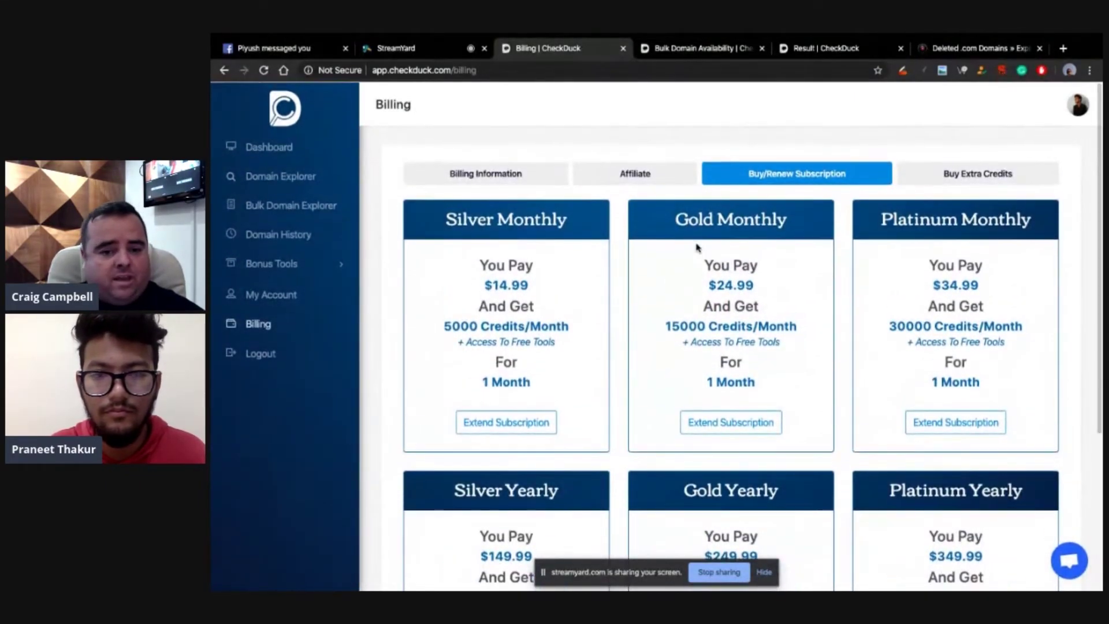
{"action": "scroll", "coordinate": [696, 247], "scroll_direction": "down", "scroll_amount": 1}
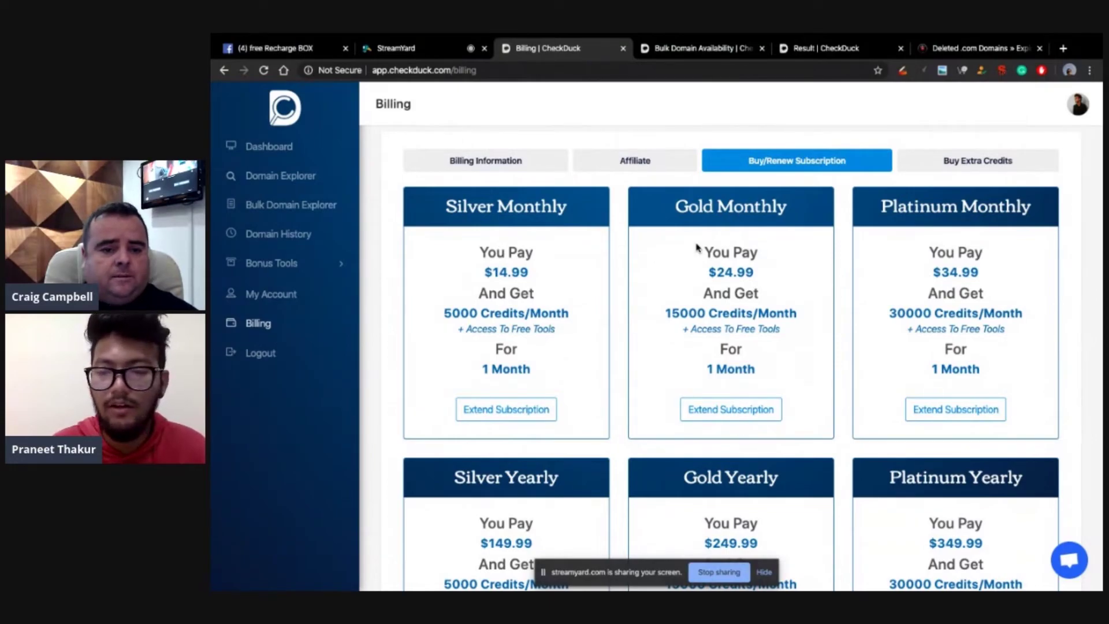
Open the support chat on the Billing page twice to show where questions can be asked, closing it each time.
{"action": "left_click", "coordinate": [1081, 561]}
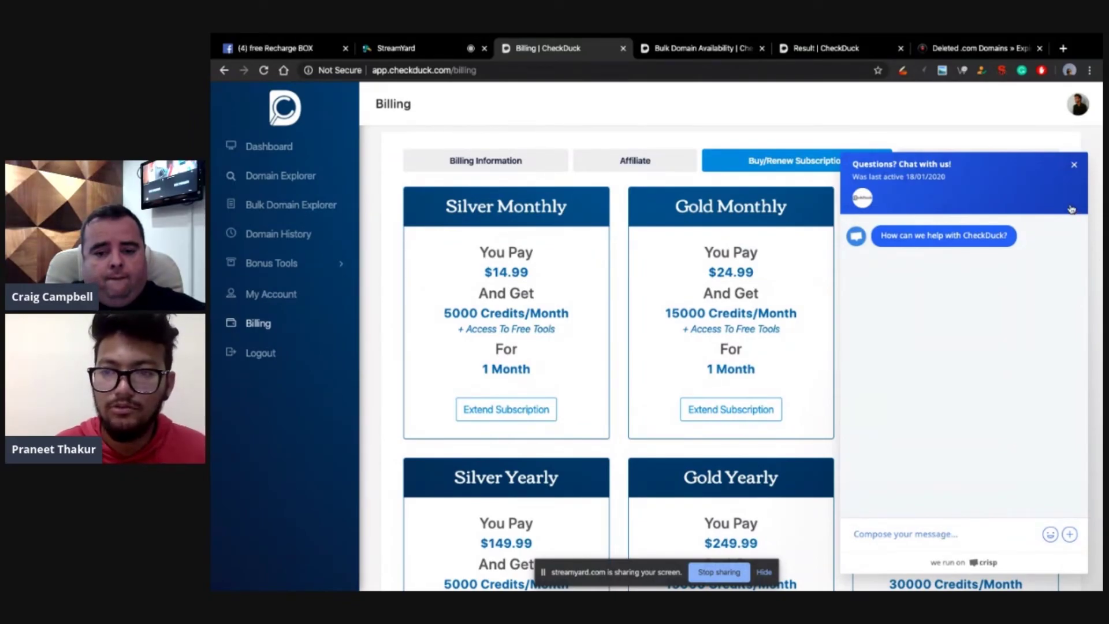
{"action": "left_click", "coordinate": [1076, 166]}
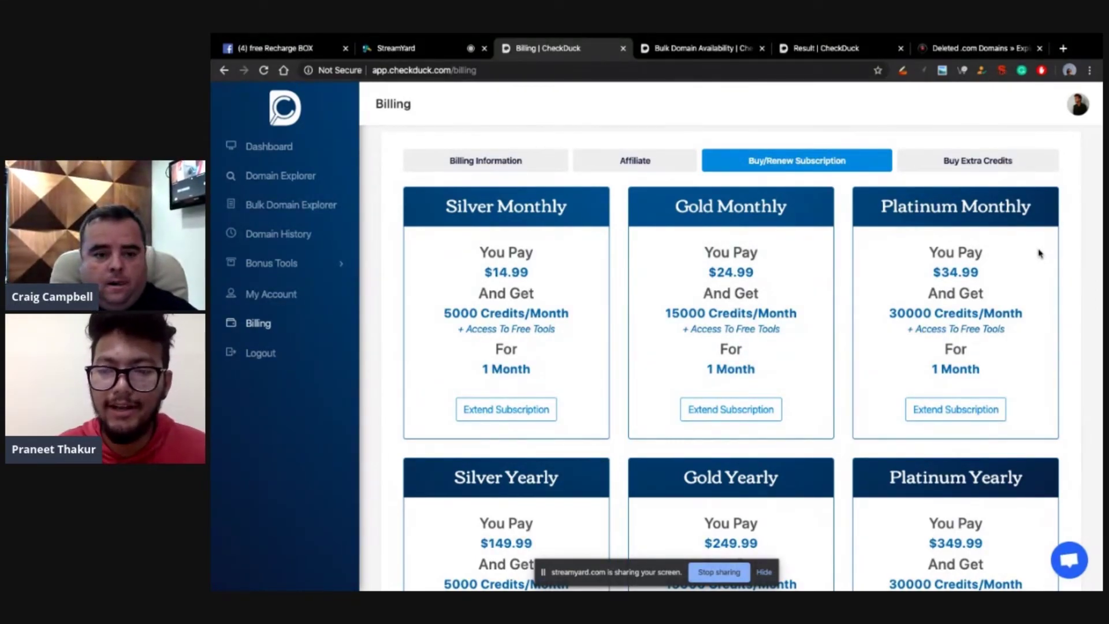
{"action": "left_click", "coordinate": [1068, 562]}
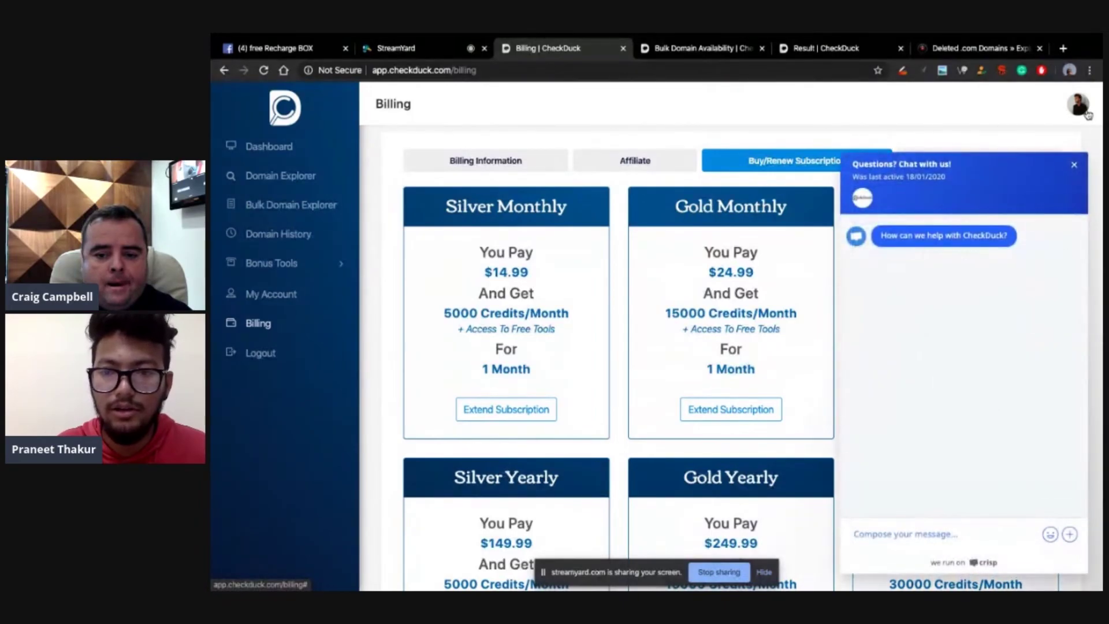
{"action": "left_click", "coordinate": [1074, 165]}
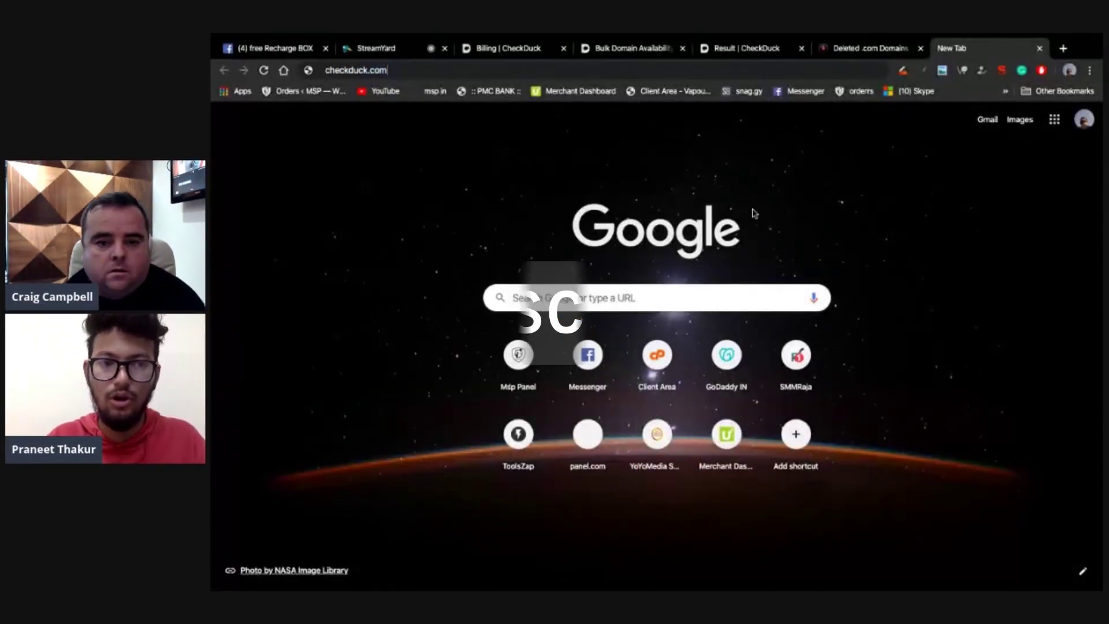
Open checkduck.com in a new browser tab and find the free trial offer with its coupon code near the page's end.
{"action": "key", "text": "Return"}
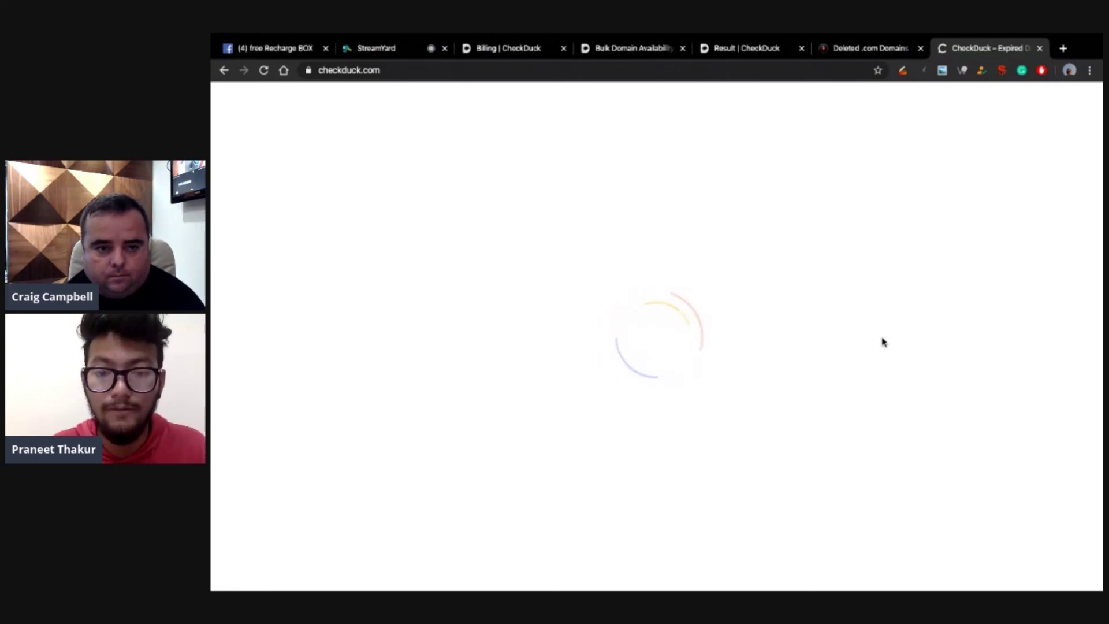
{"action": "scroll", "coordinate": [882, 342], "scroll_direction": "down", "scroll_amount": 10}
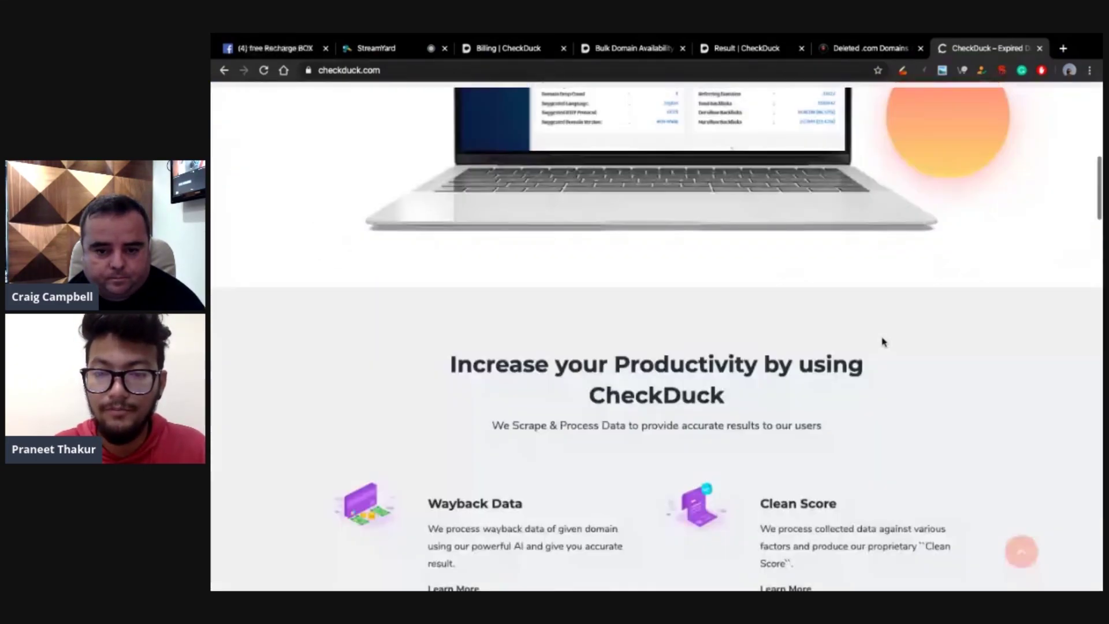
{"action": "scroll", "coordinate": [881, 342], "scroll_direction": "down", "scroll_amount": 20}
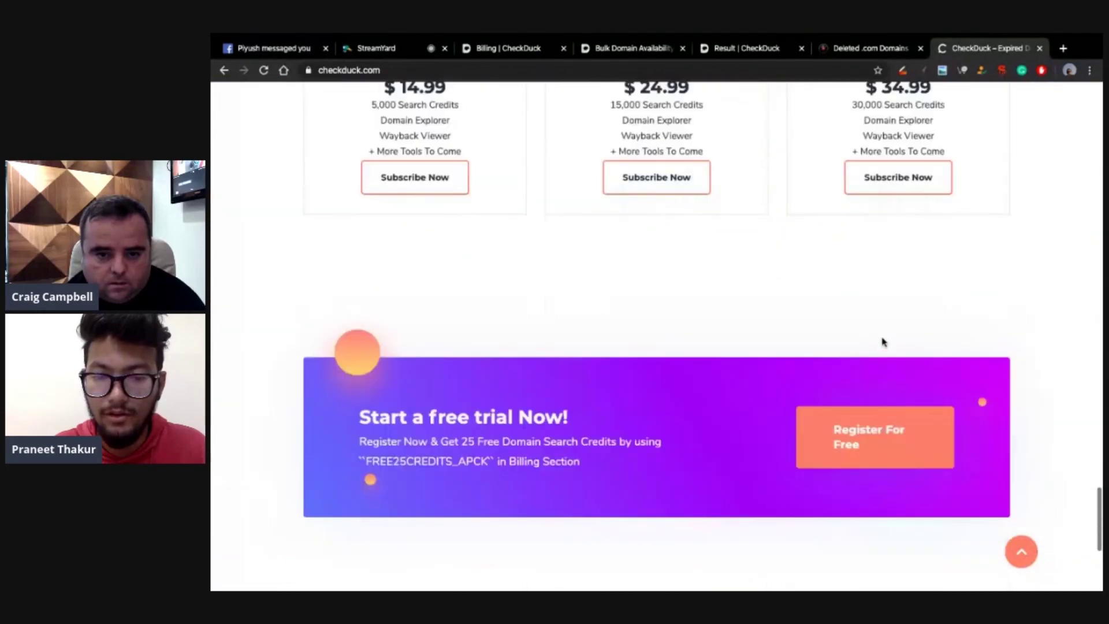
{"action": "scroll", "coordinate": [882, 342], "scroll_direction": "down", "scroll_amount": 5}
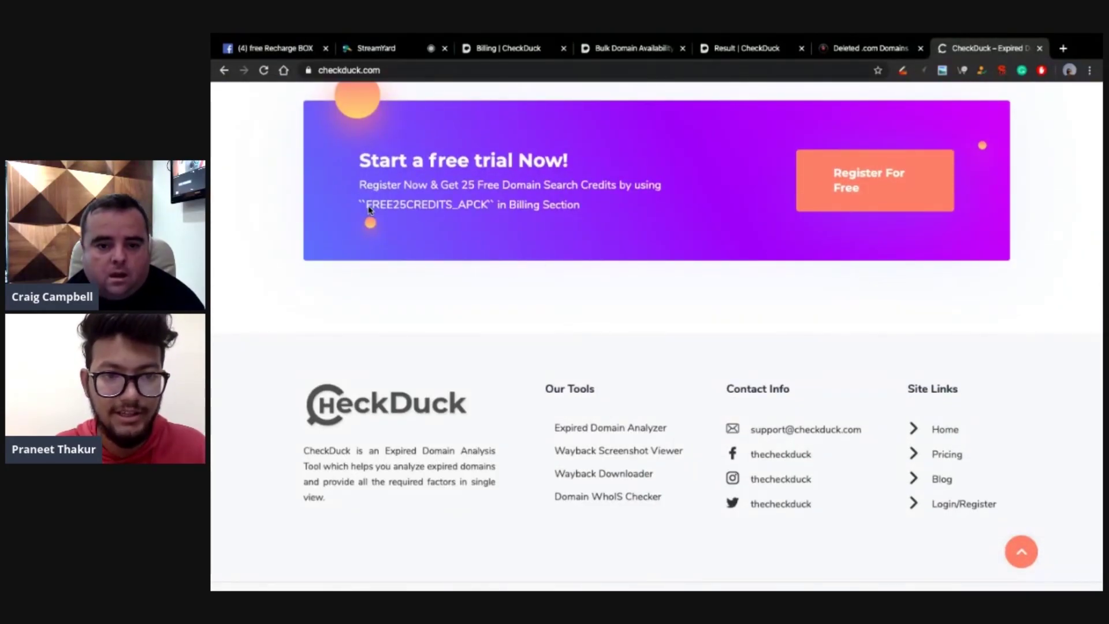
Return to the Billing page and show the billing information with the coupon entry section.
{"action": "left_click", "coordinate": [509, 48]}
{"action": "left_click", "coordinate": [527, 161]}
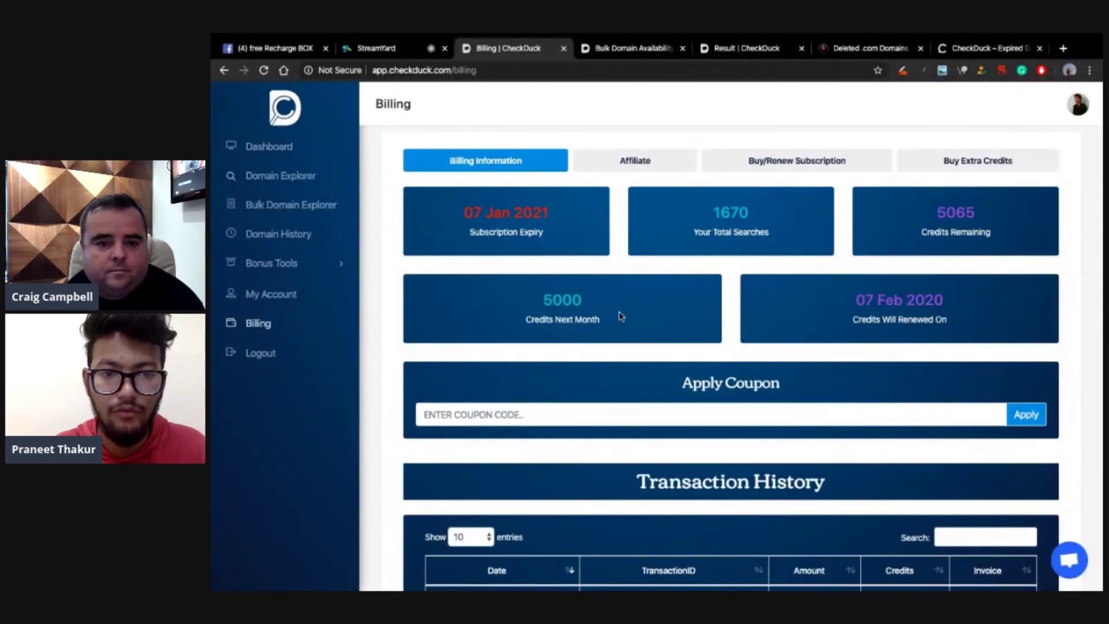